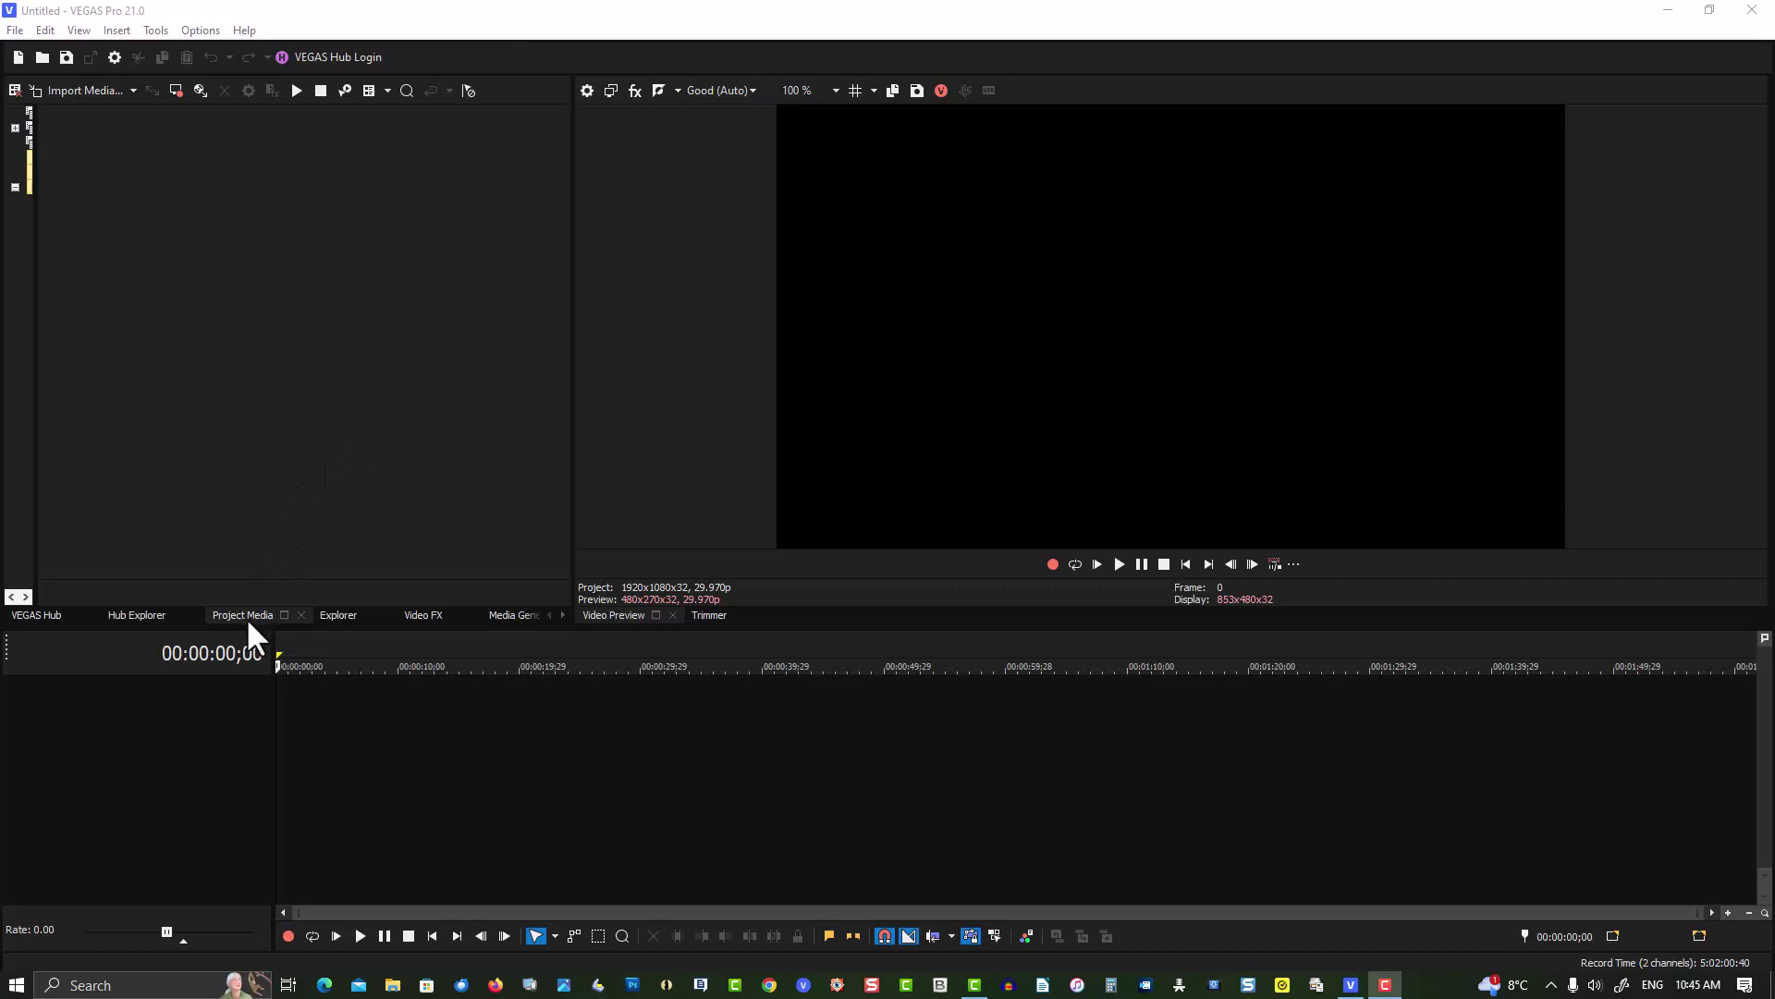
Import the video clips 2 and 00003 from the WD BLACK folder into the project media.
click(80, 88)
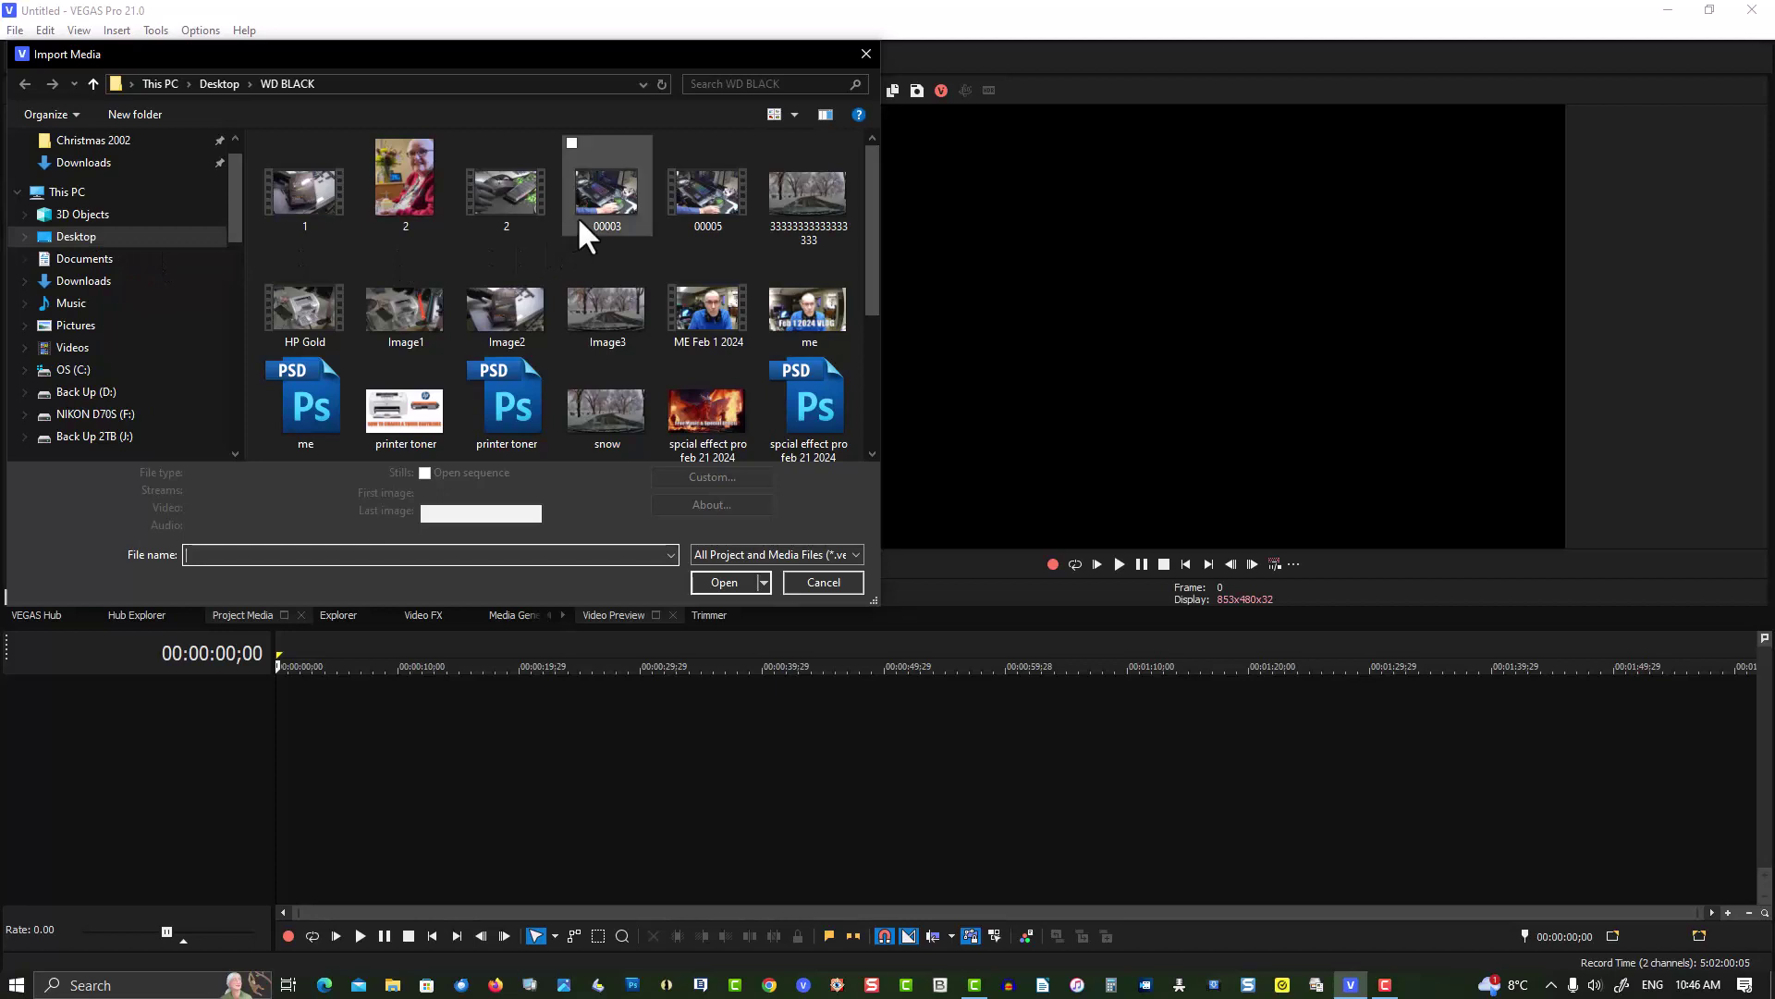
click(520, 215)
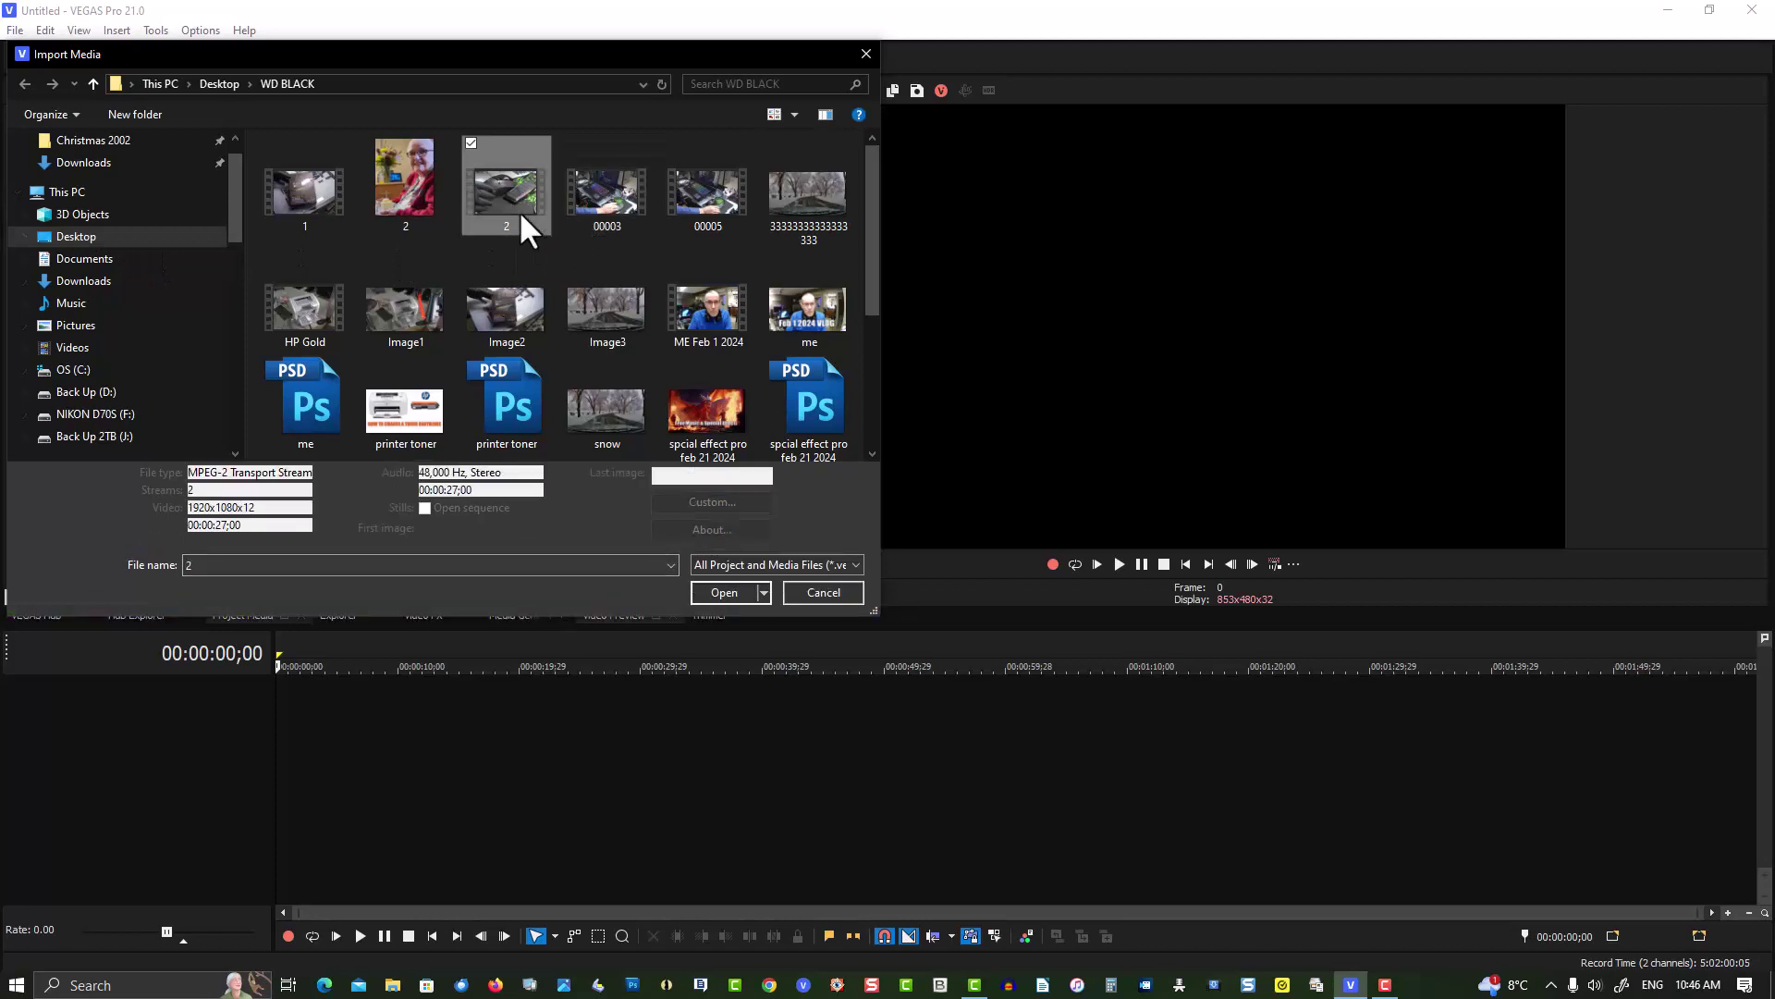
ctrl+click(586, 214)
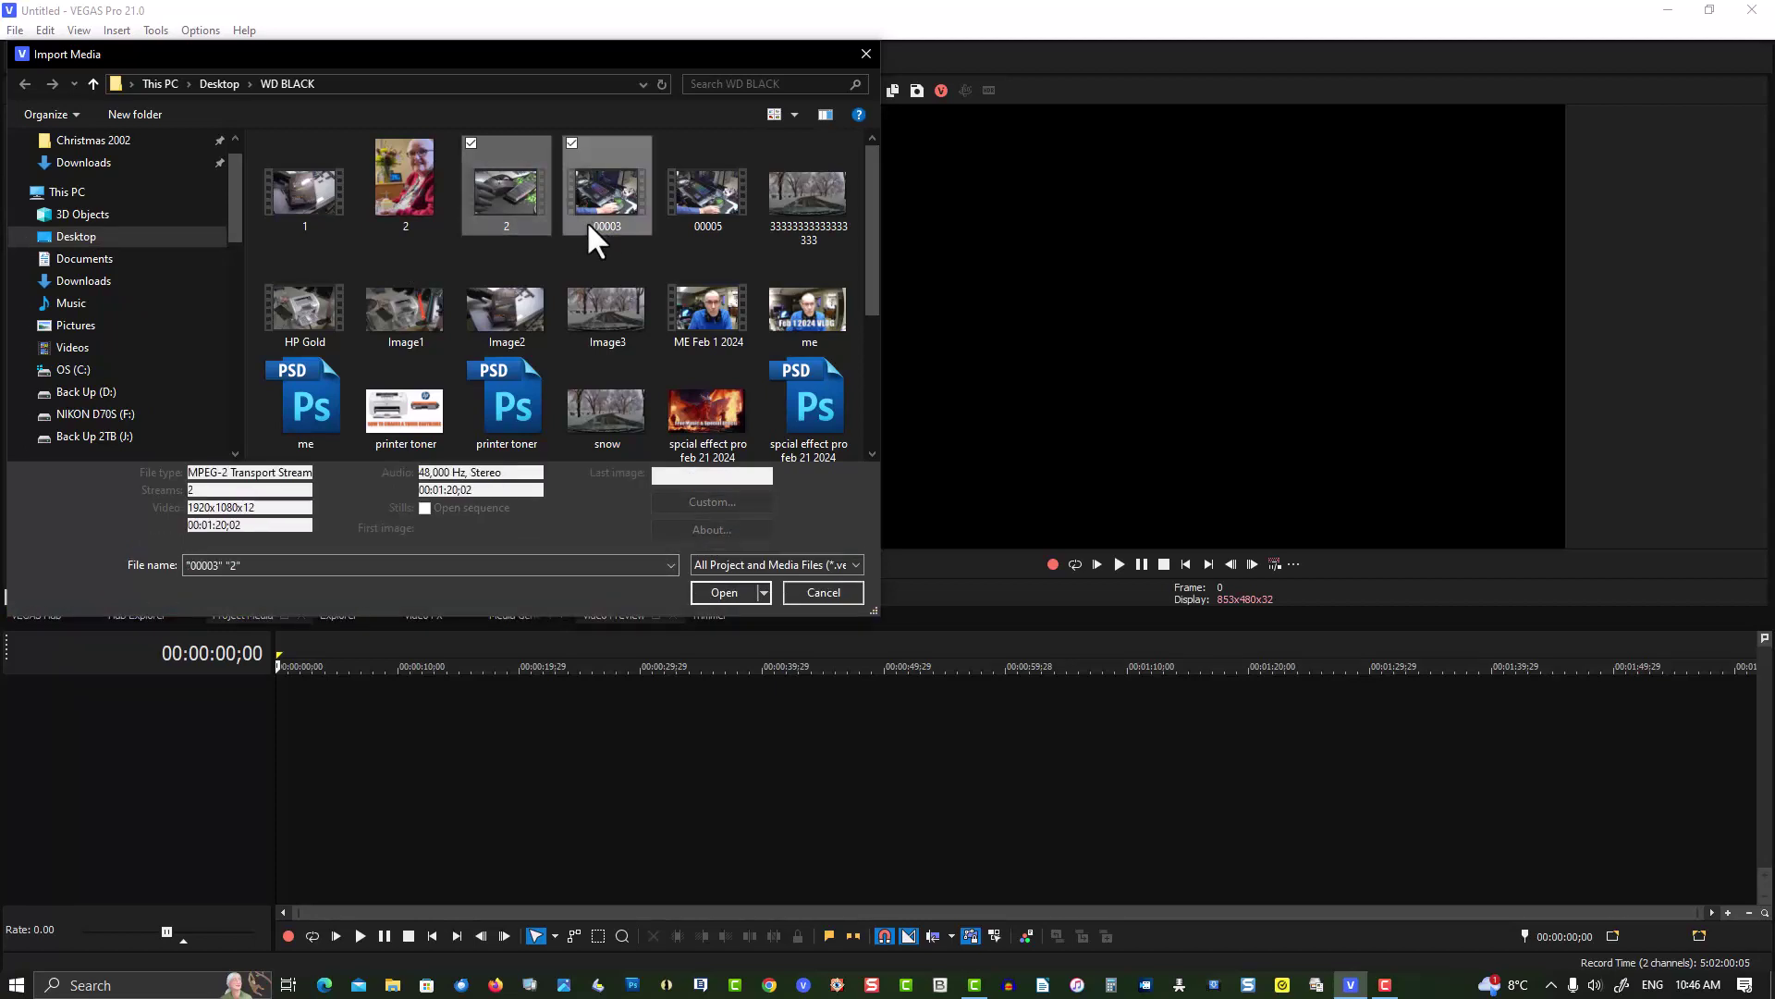
click(714, 590)
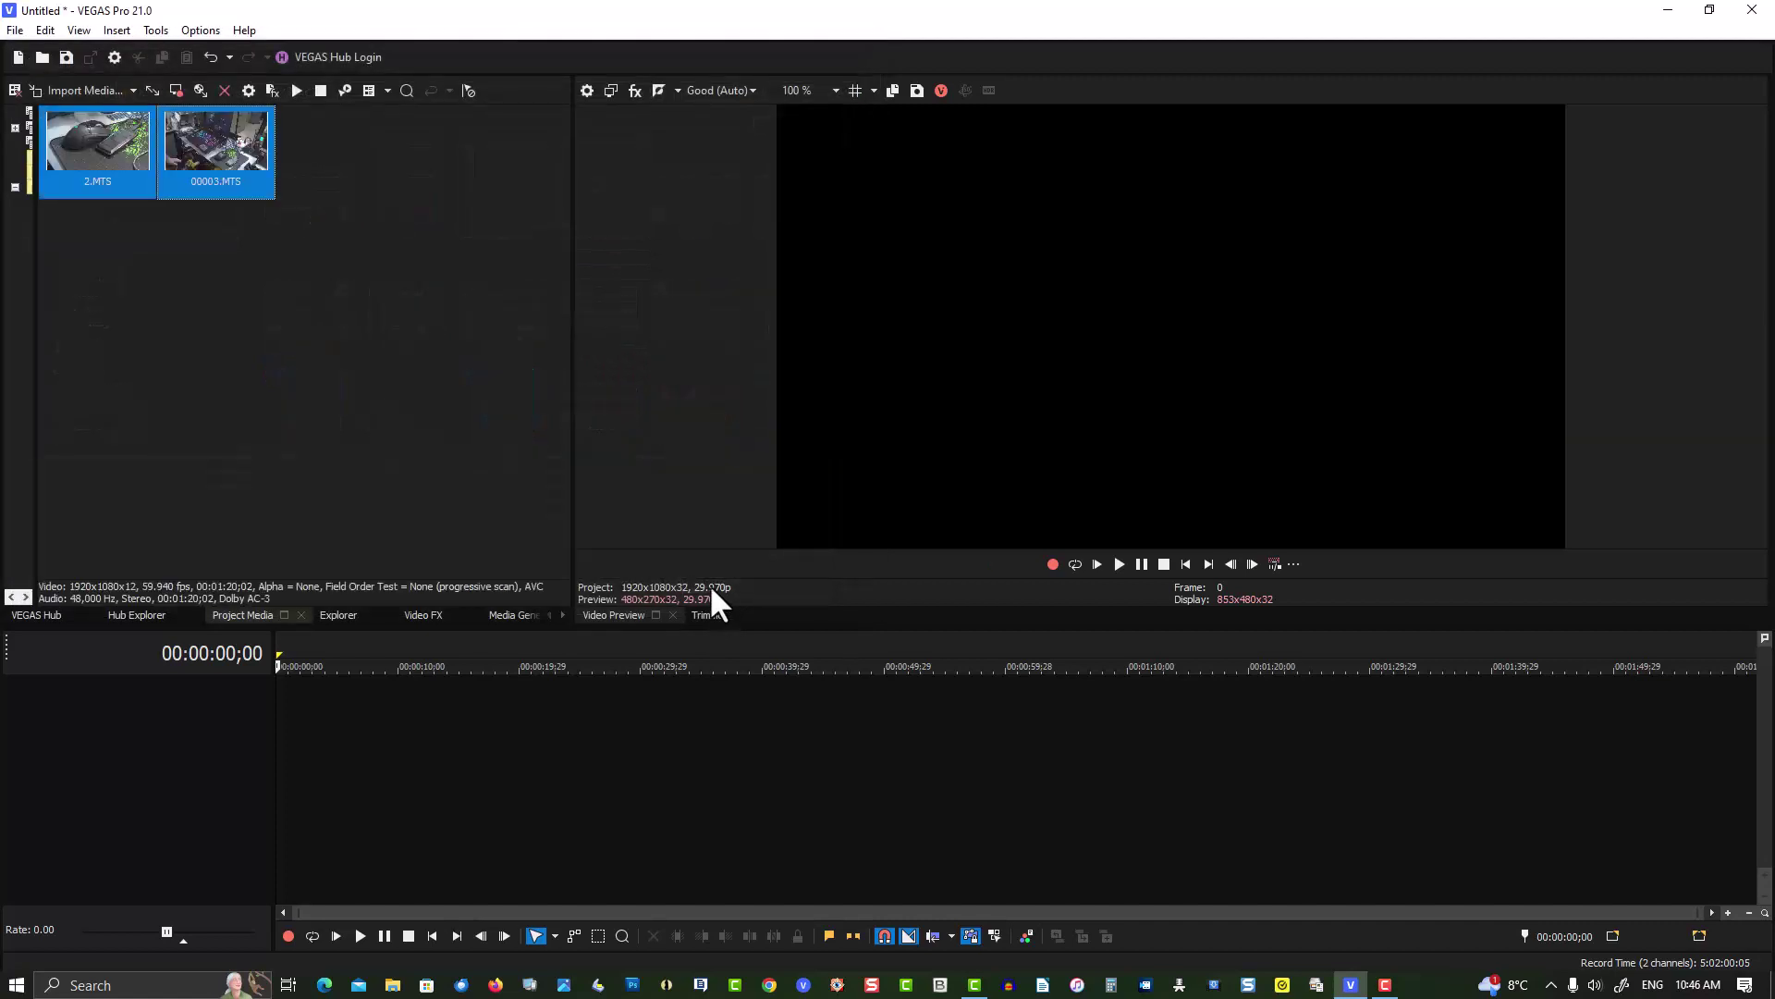
Add 2.MTS and 00003.MTS to the timeline one after the other, matching the project video settings to the first clip.
double_click(70, 185)
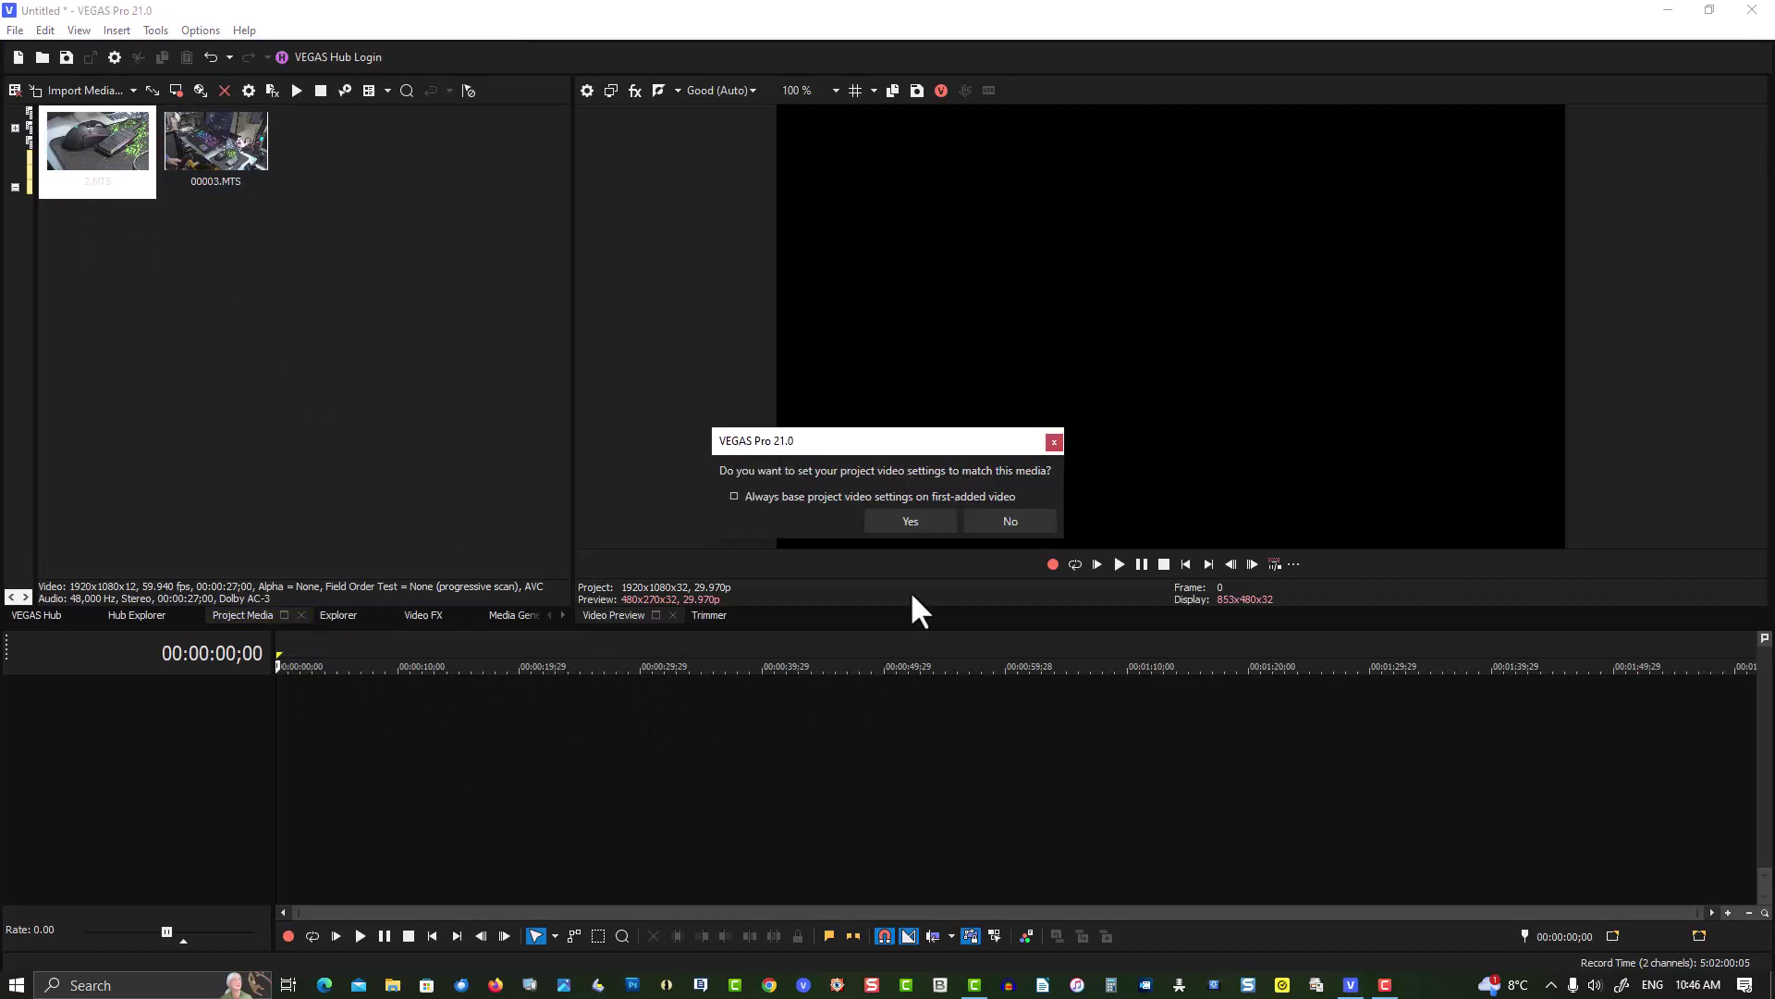
click(910, 521)
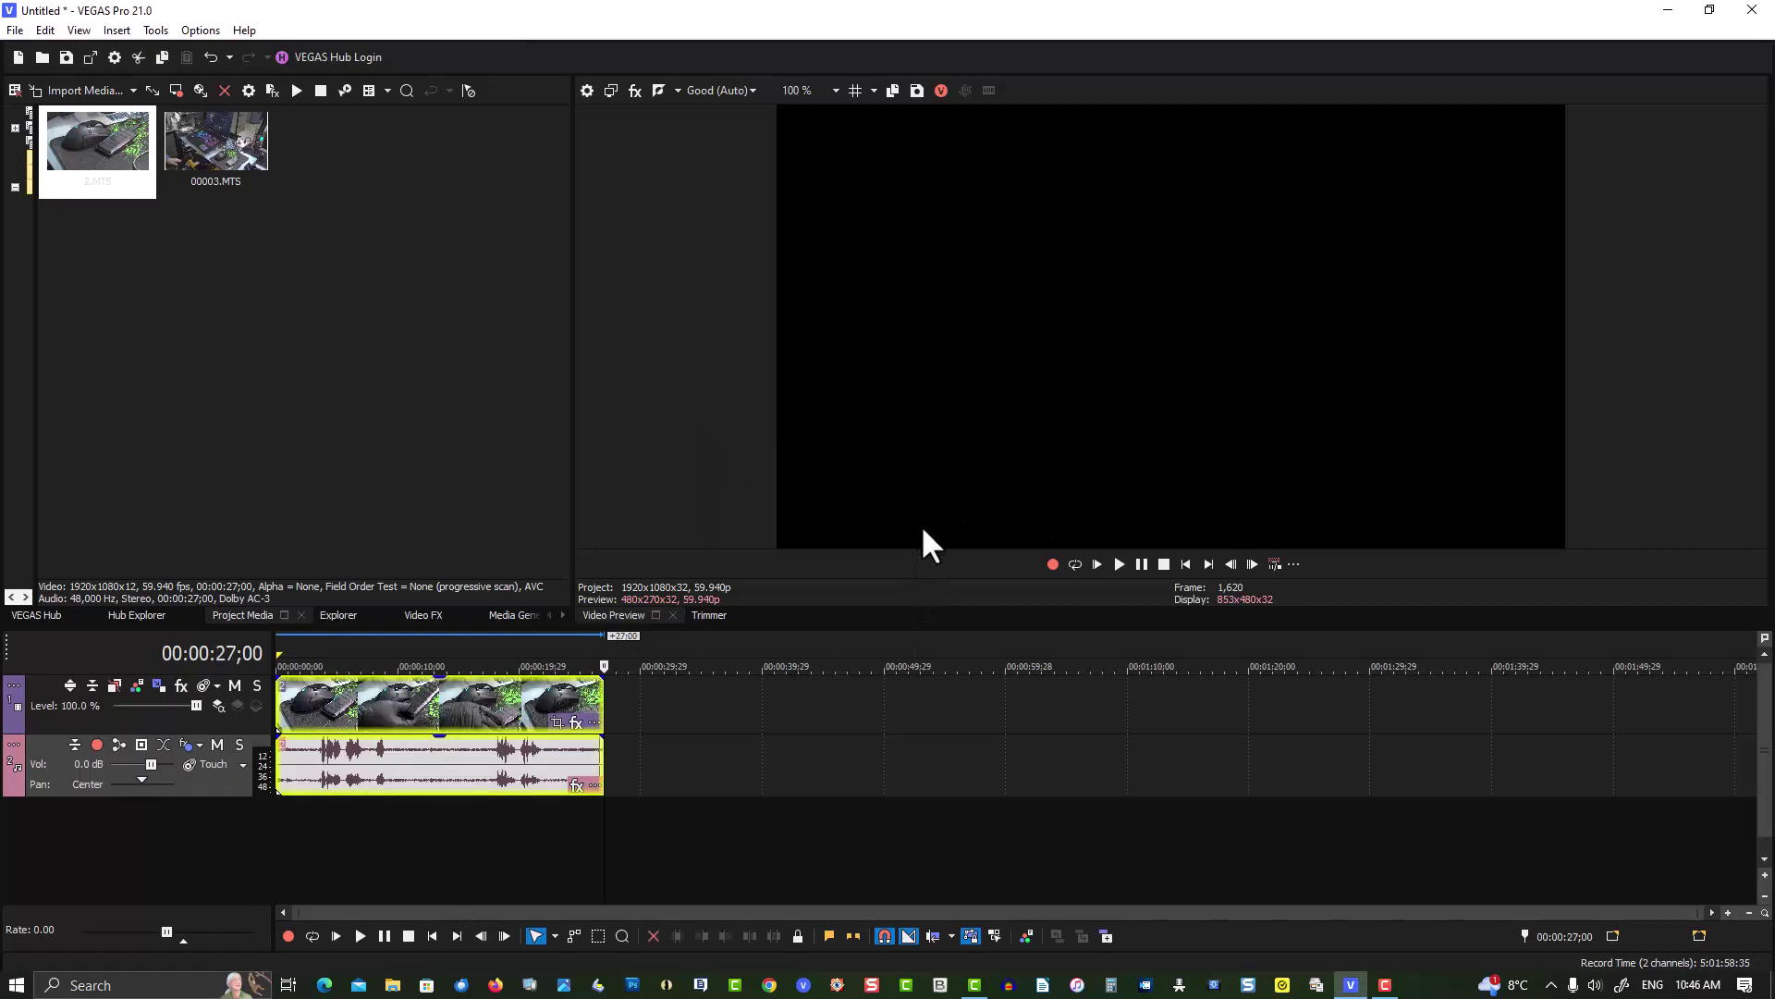
click(227, 152)
double_click(187, 185)
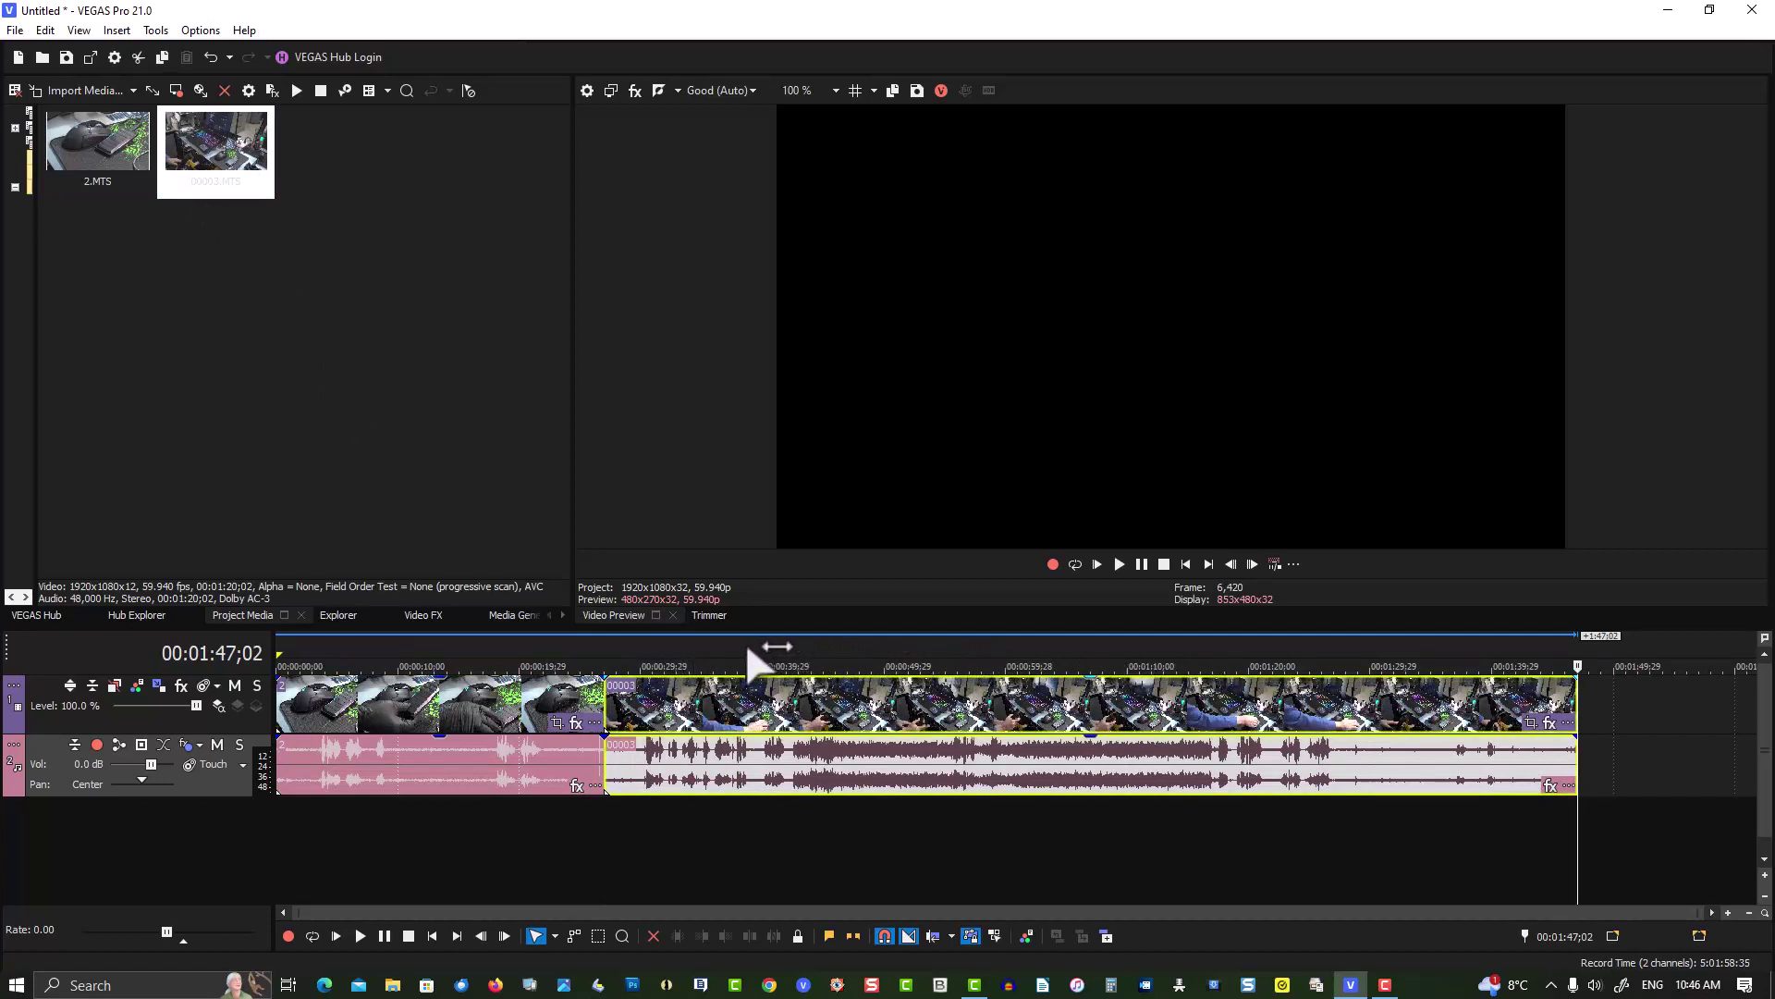
Split the 00003 clip at 00:00:59;01 and delete the part after the split.
click(863, 644)
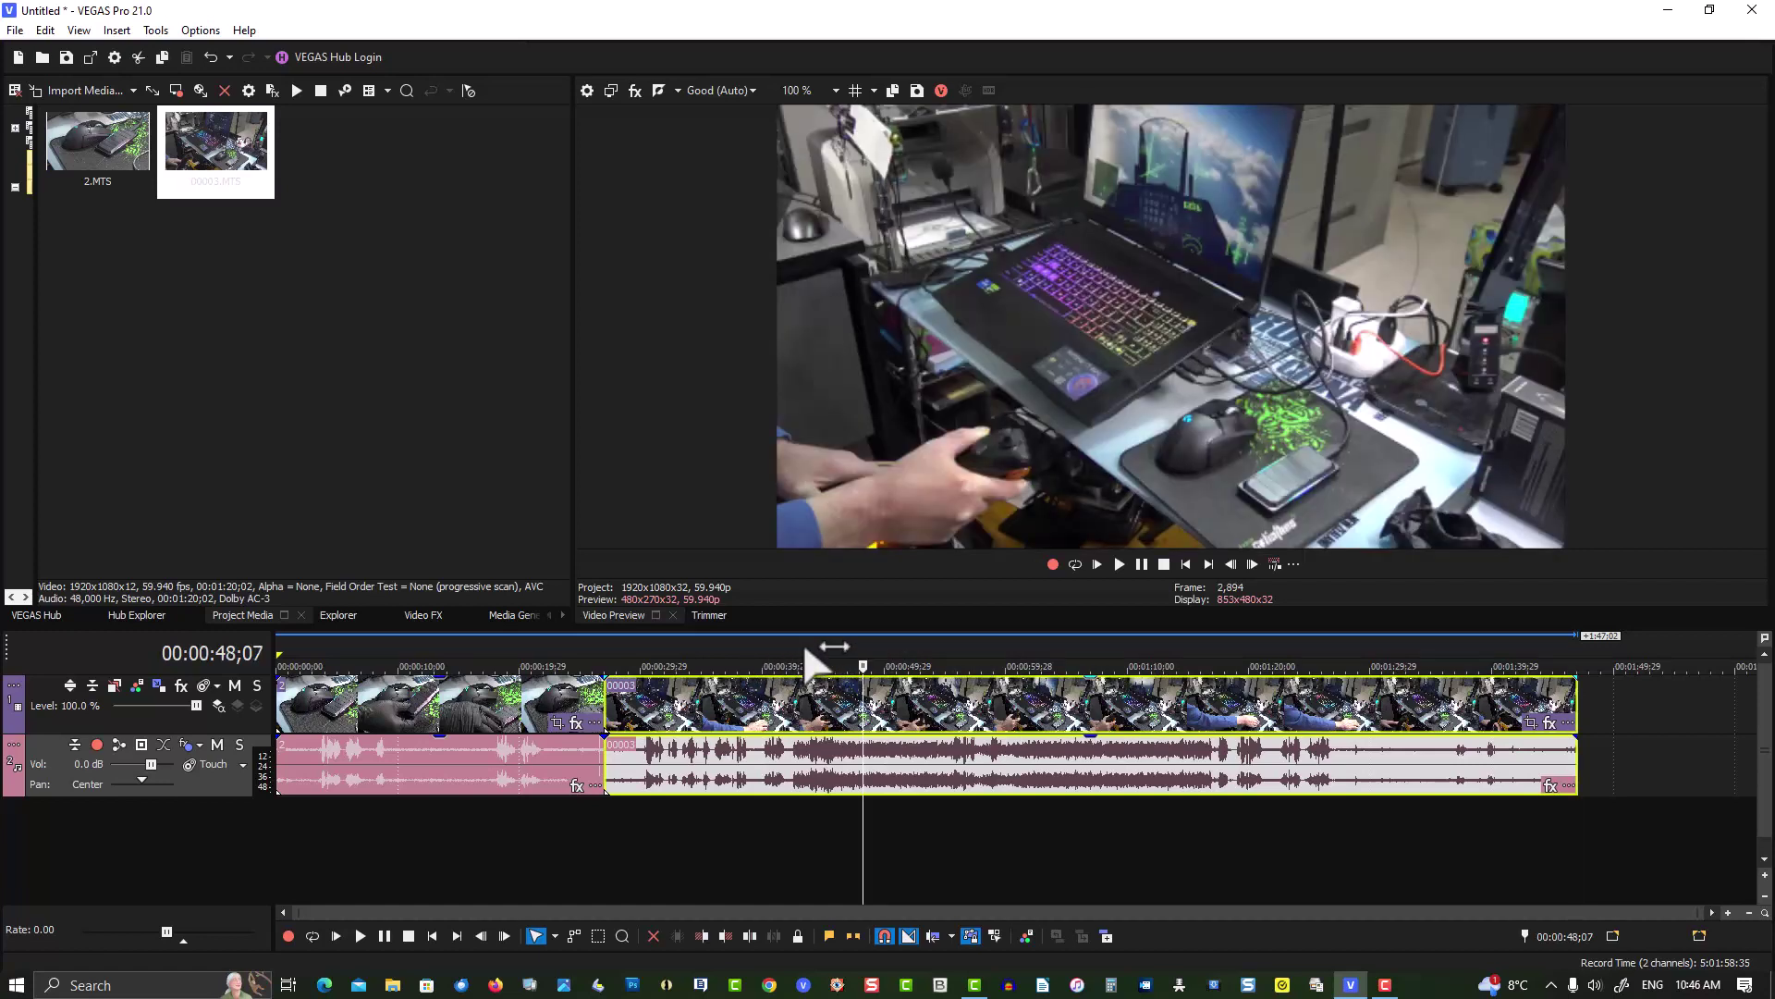
drag(803, 642, 995, 647)
key(s)
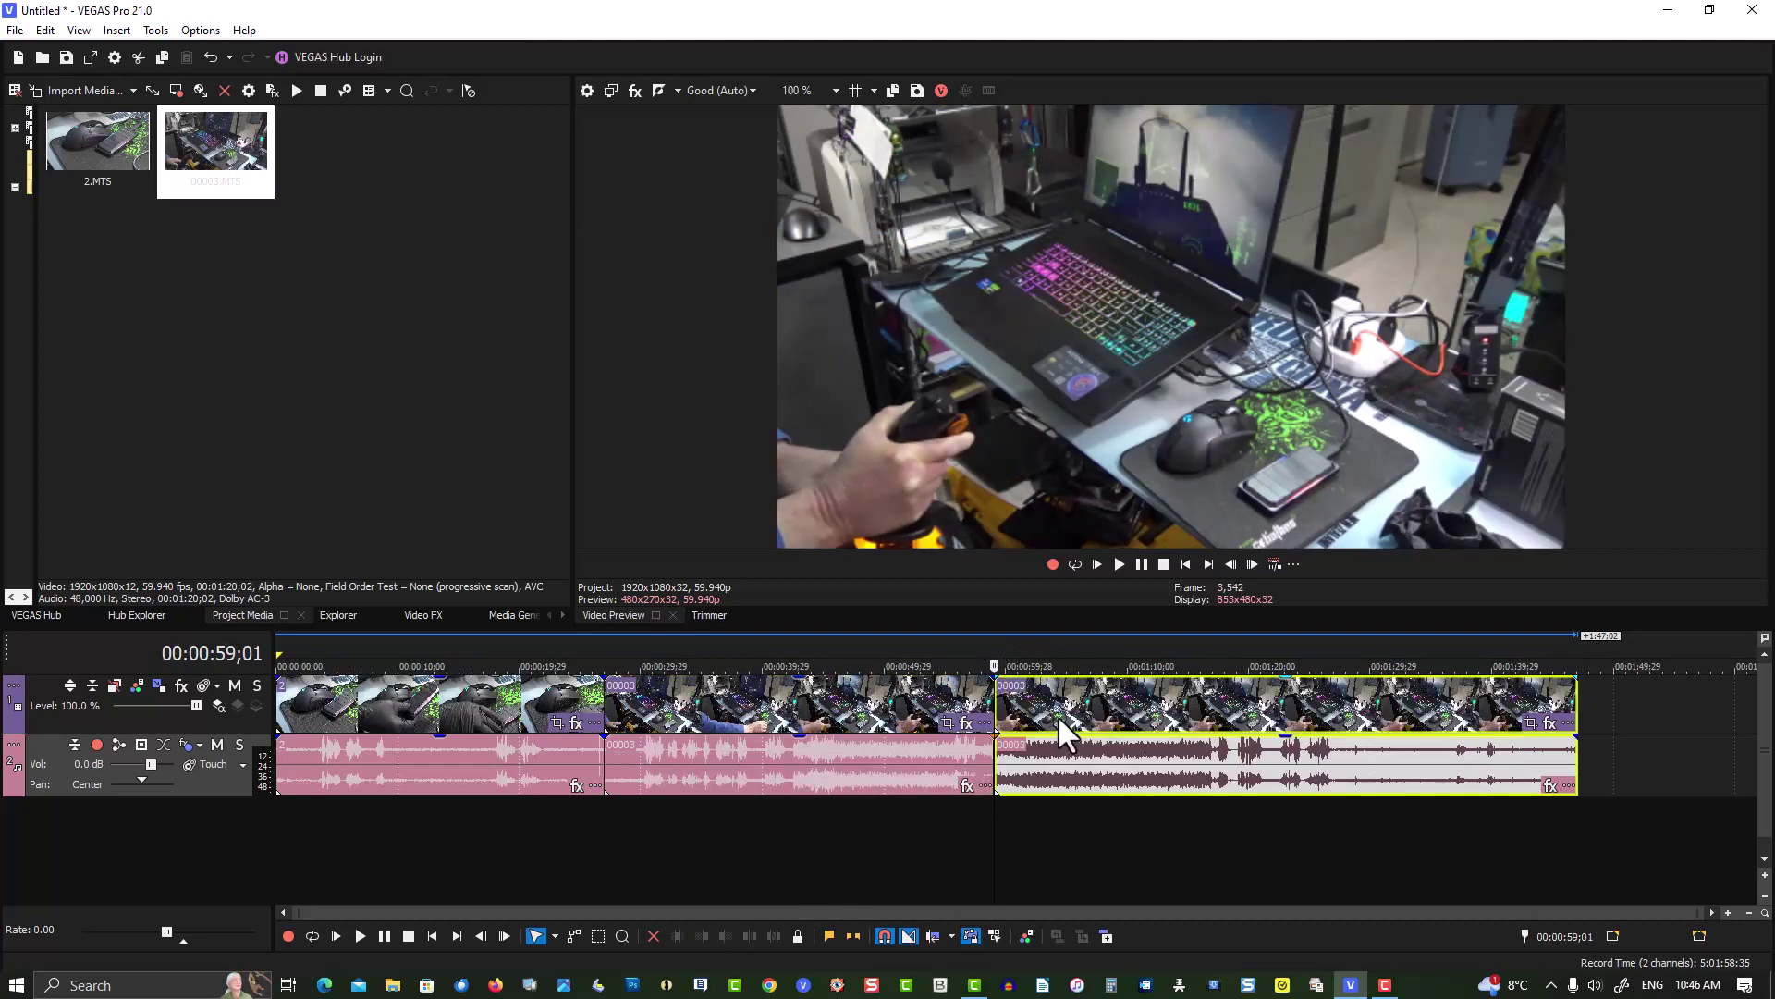
click(1059, 717)
key(Delete)
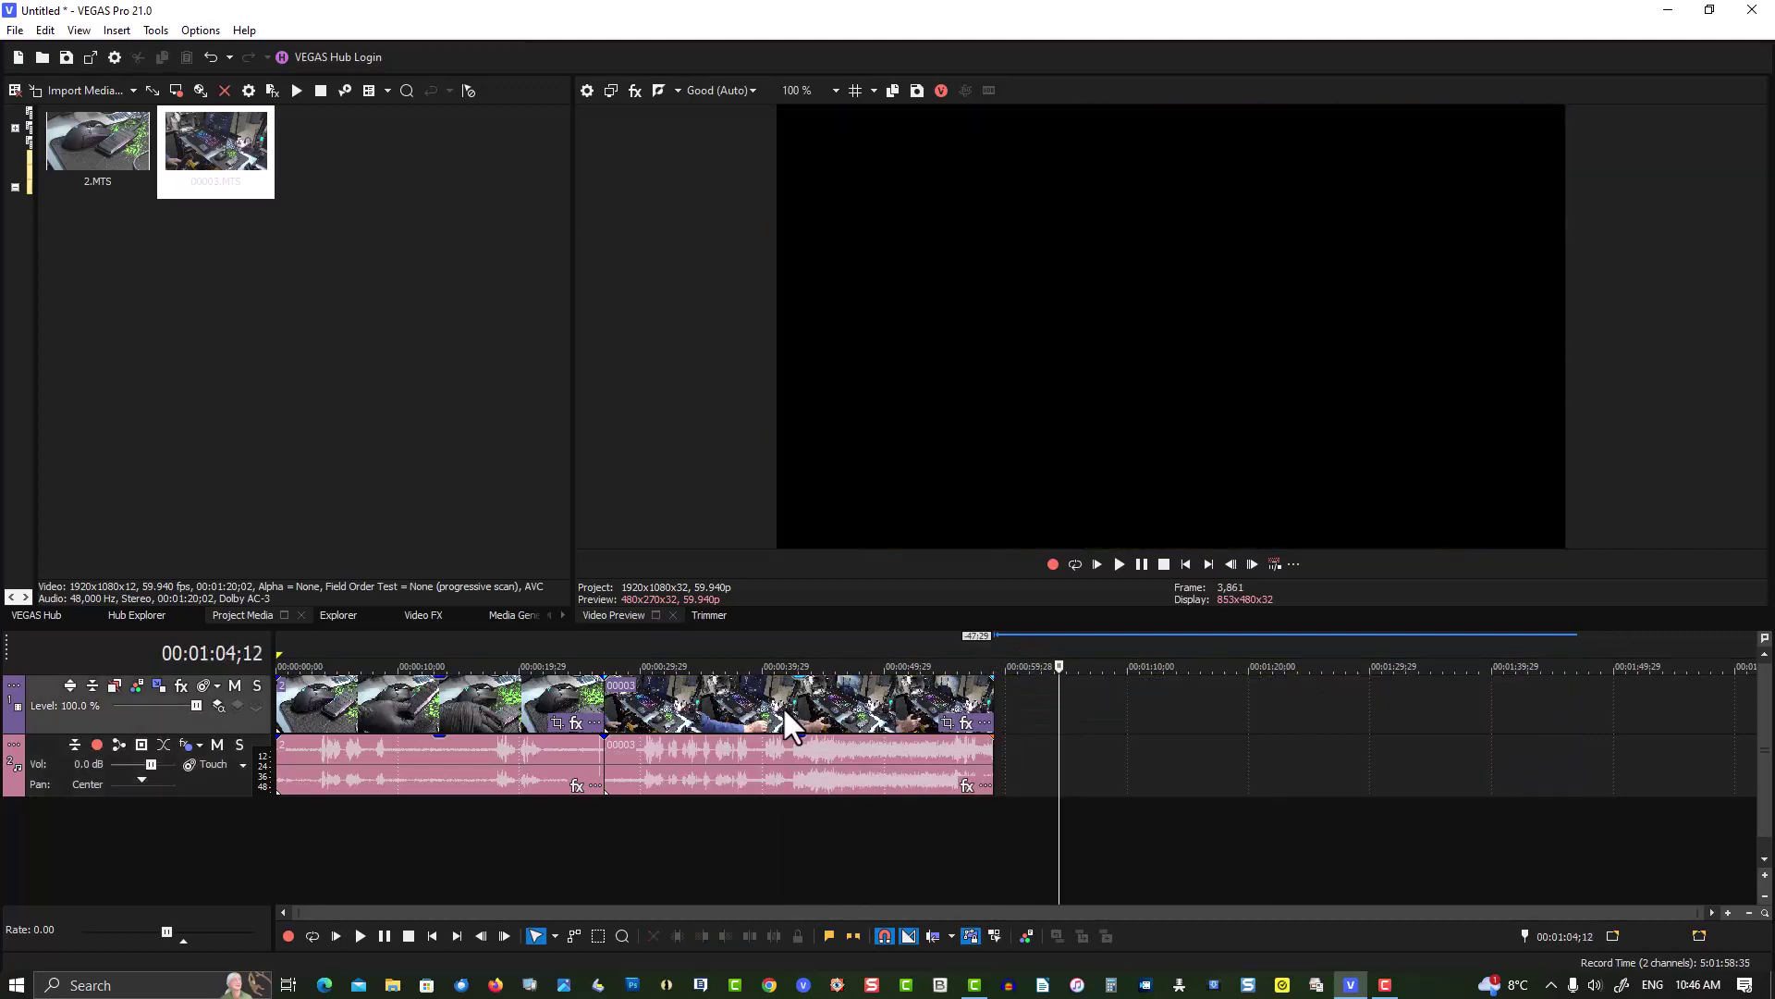
Trim the beginning of the 00003 clip and butt it against the end of the first clip.
drag(784, 706, 808, 706)
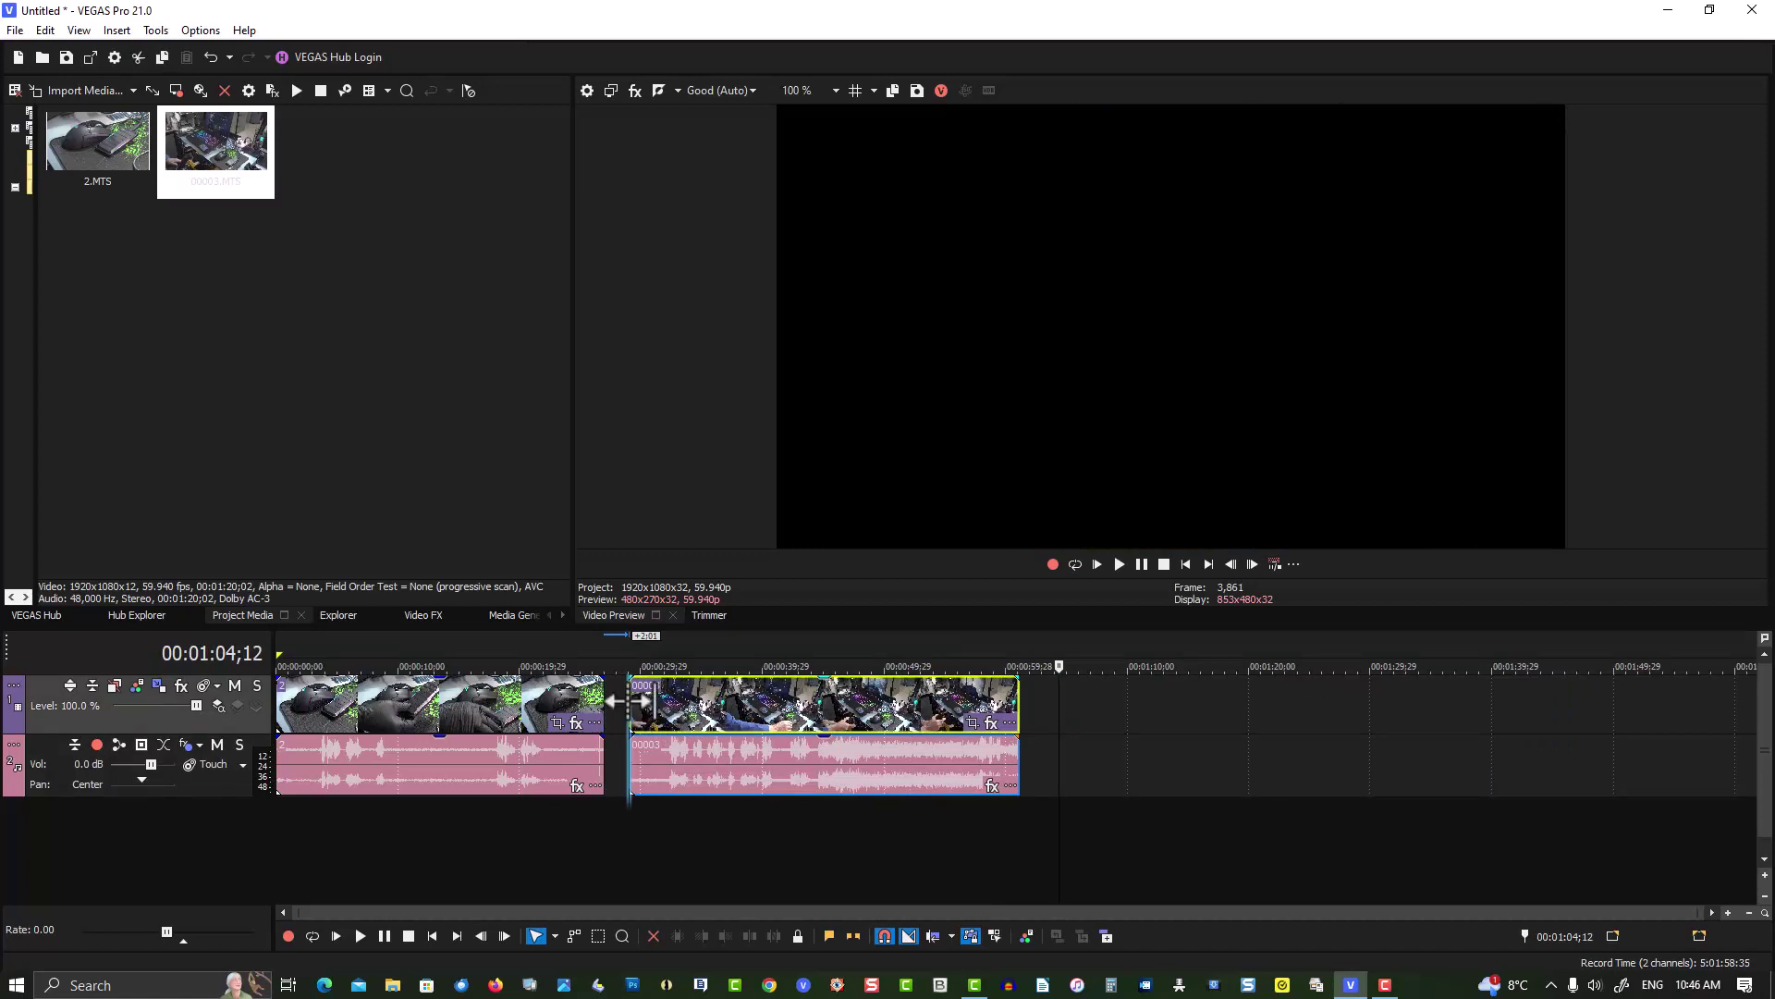
drag(631, 701, 678, 701)
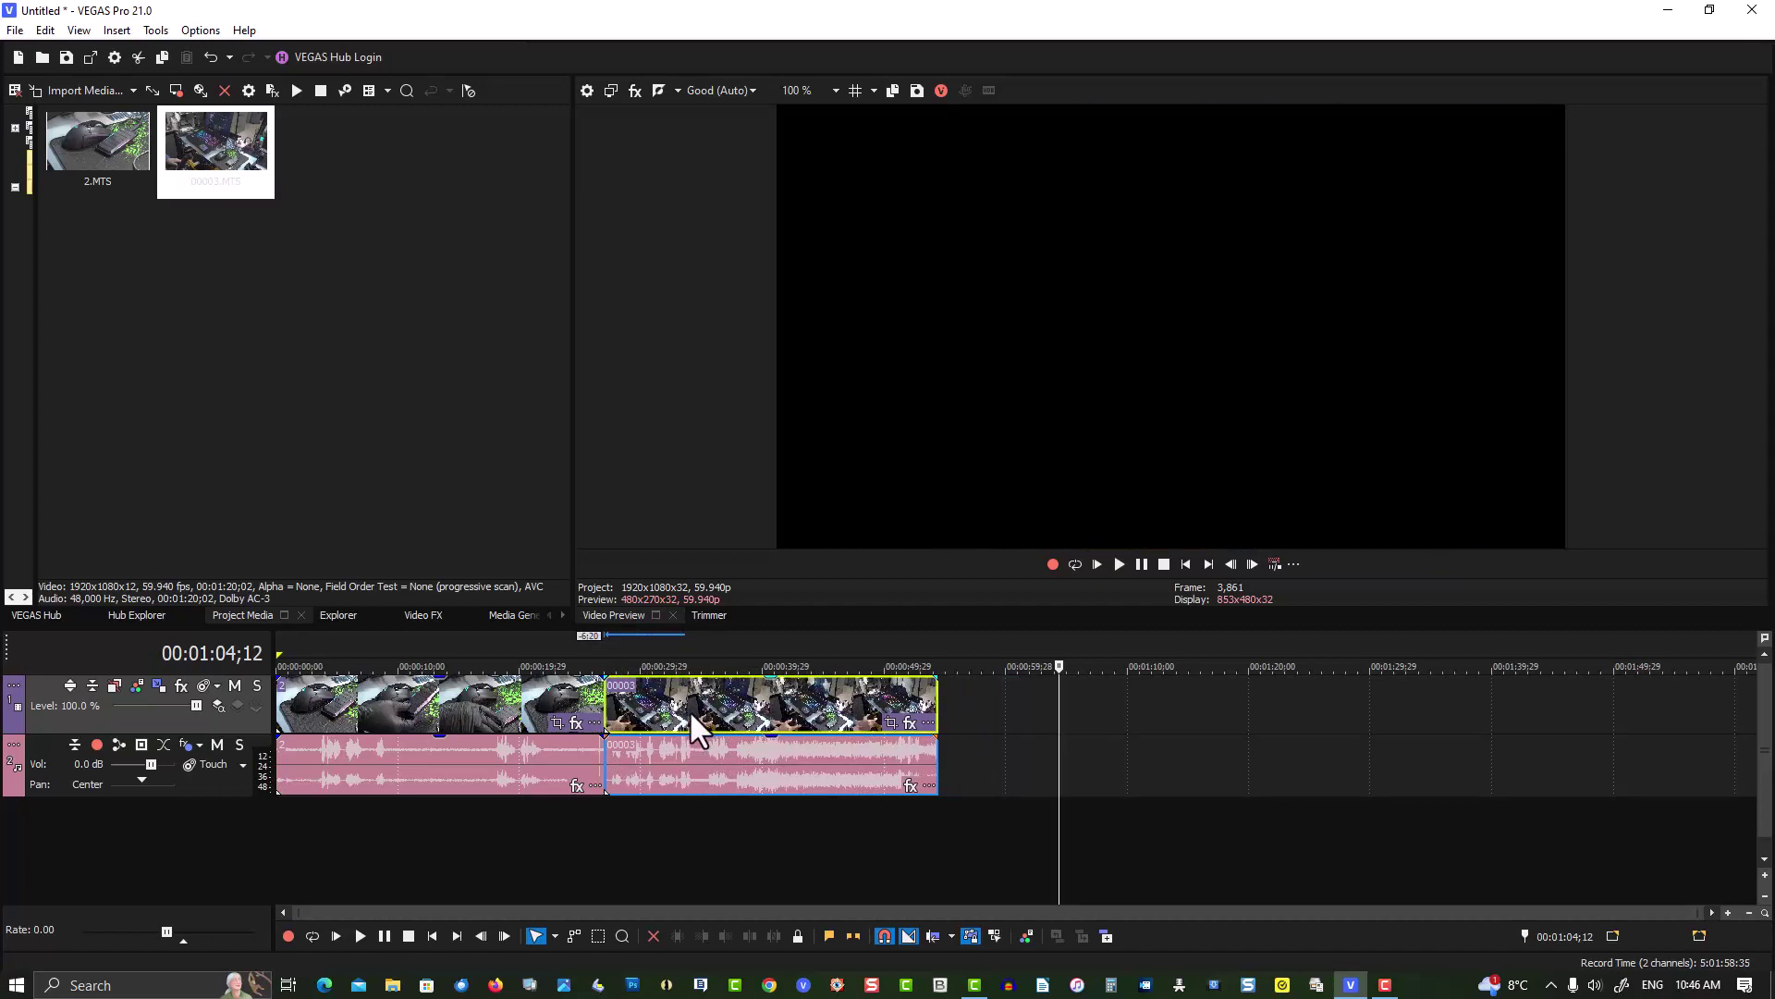
Mute the audio track and play across the cut between the two clips from 00:00:26;04.
click(602, 651)
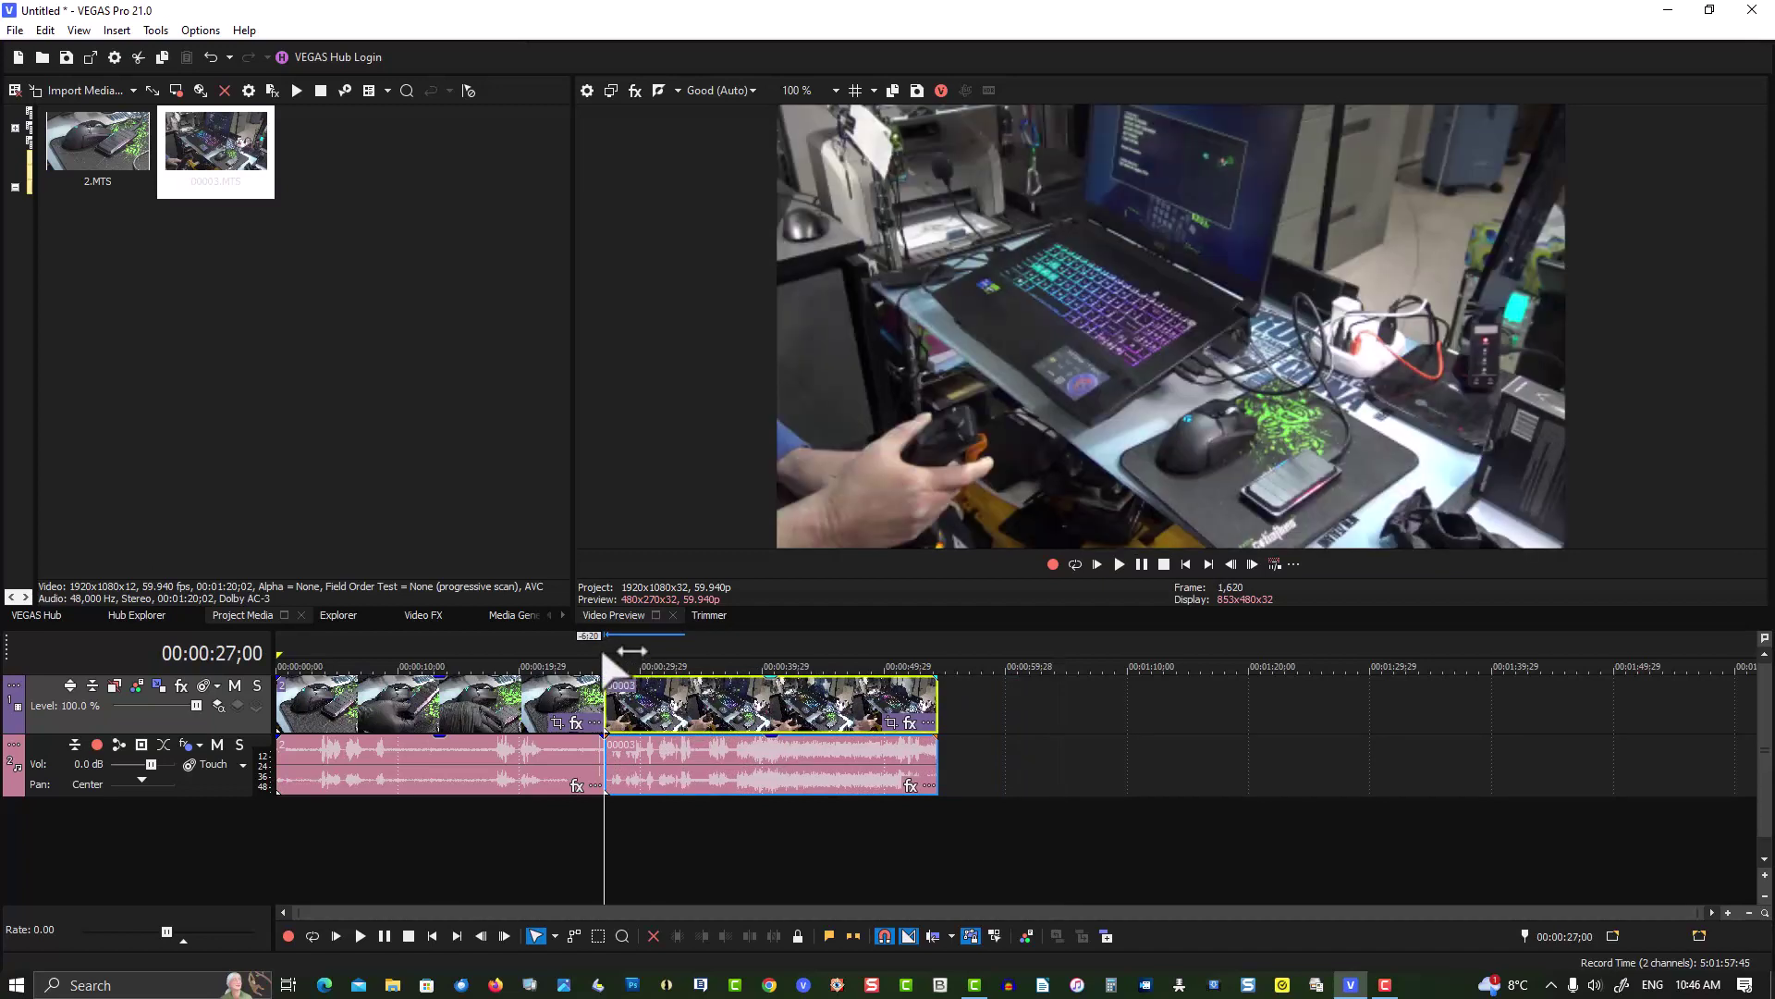
click(594, 645)
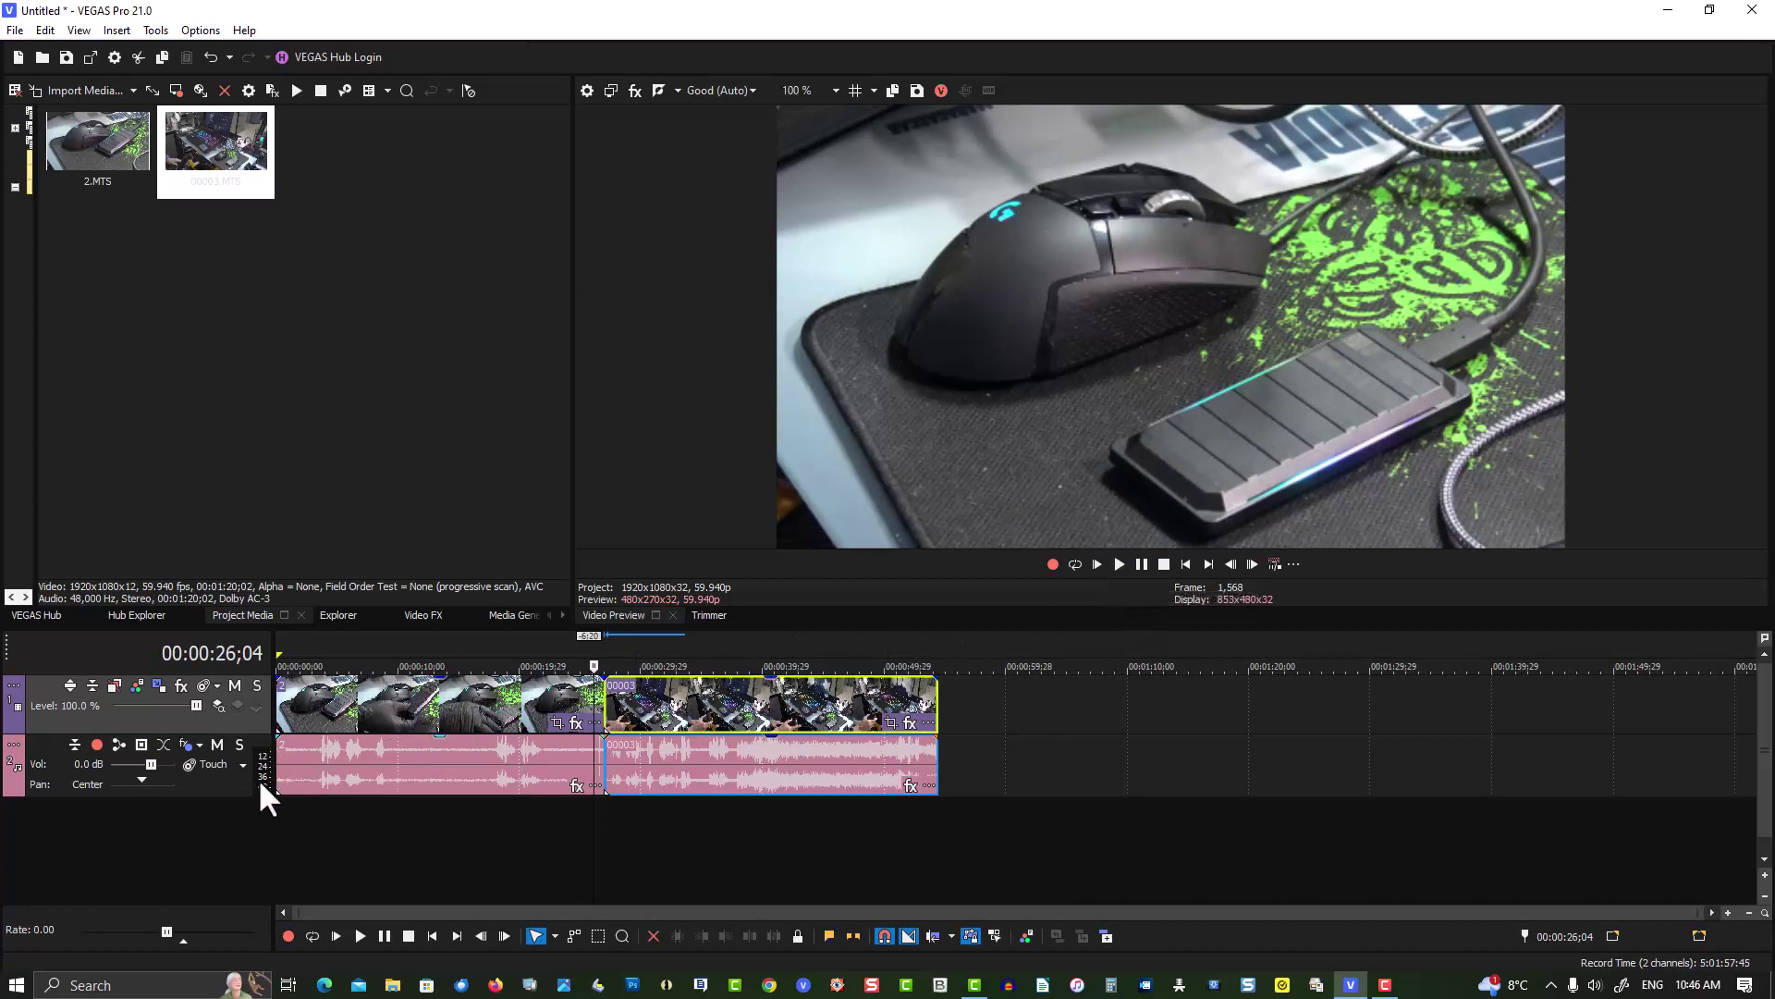
click(216, 746)
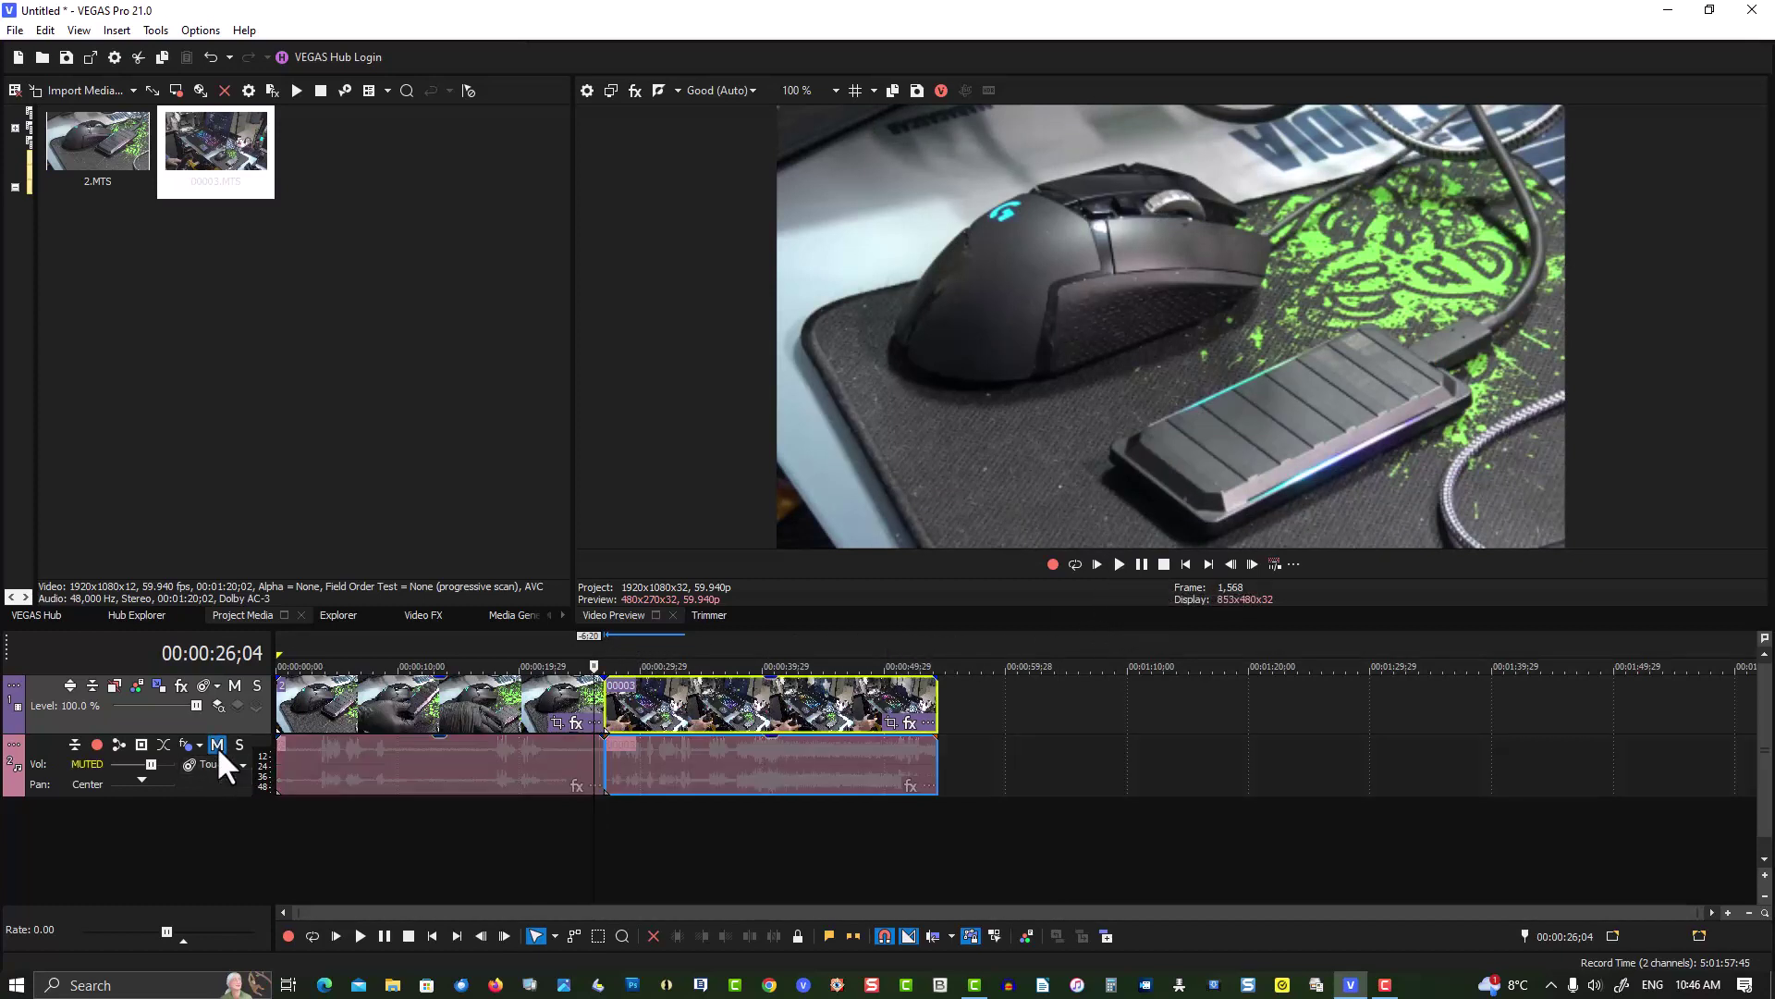
click(1119, 565)
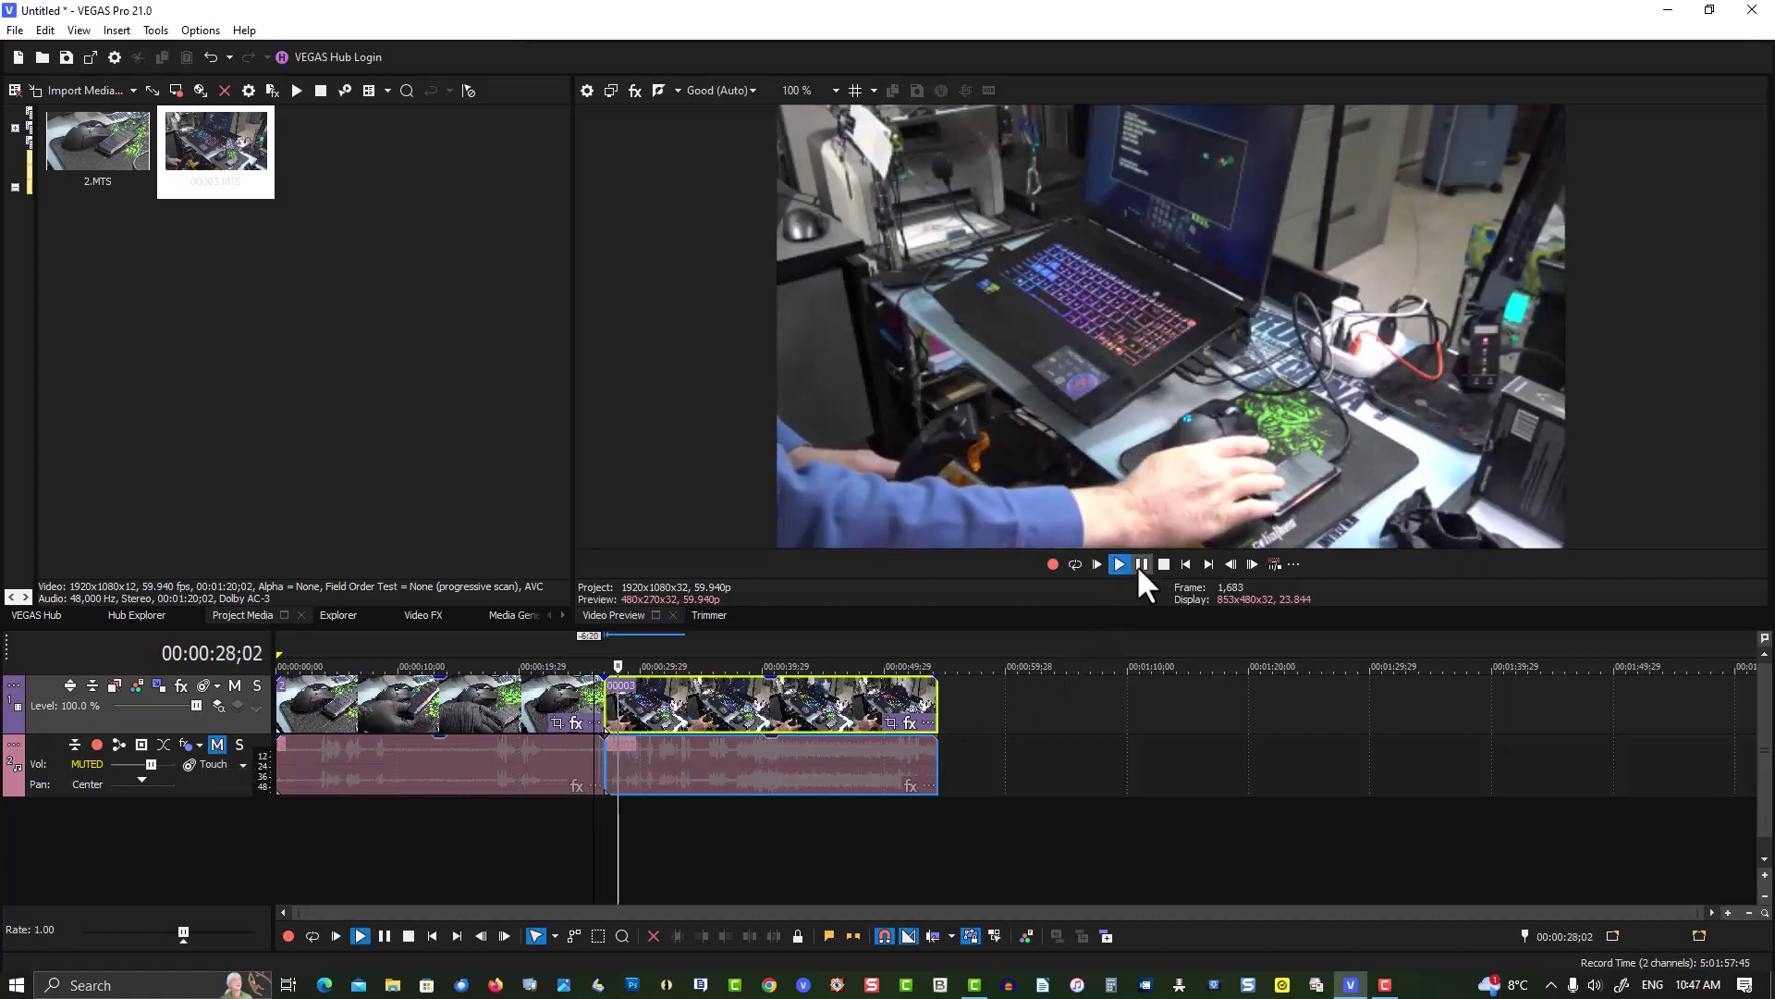
click(1141, 564)
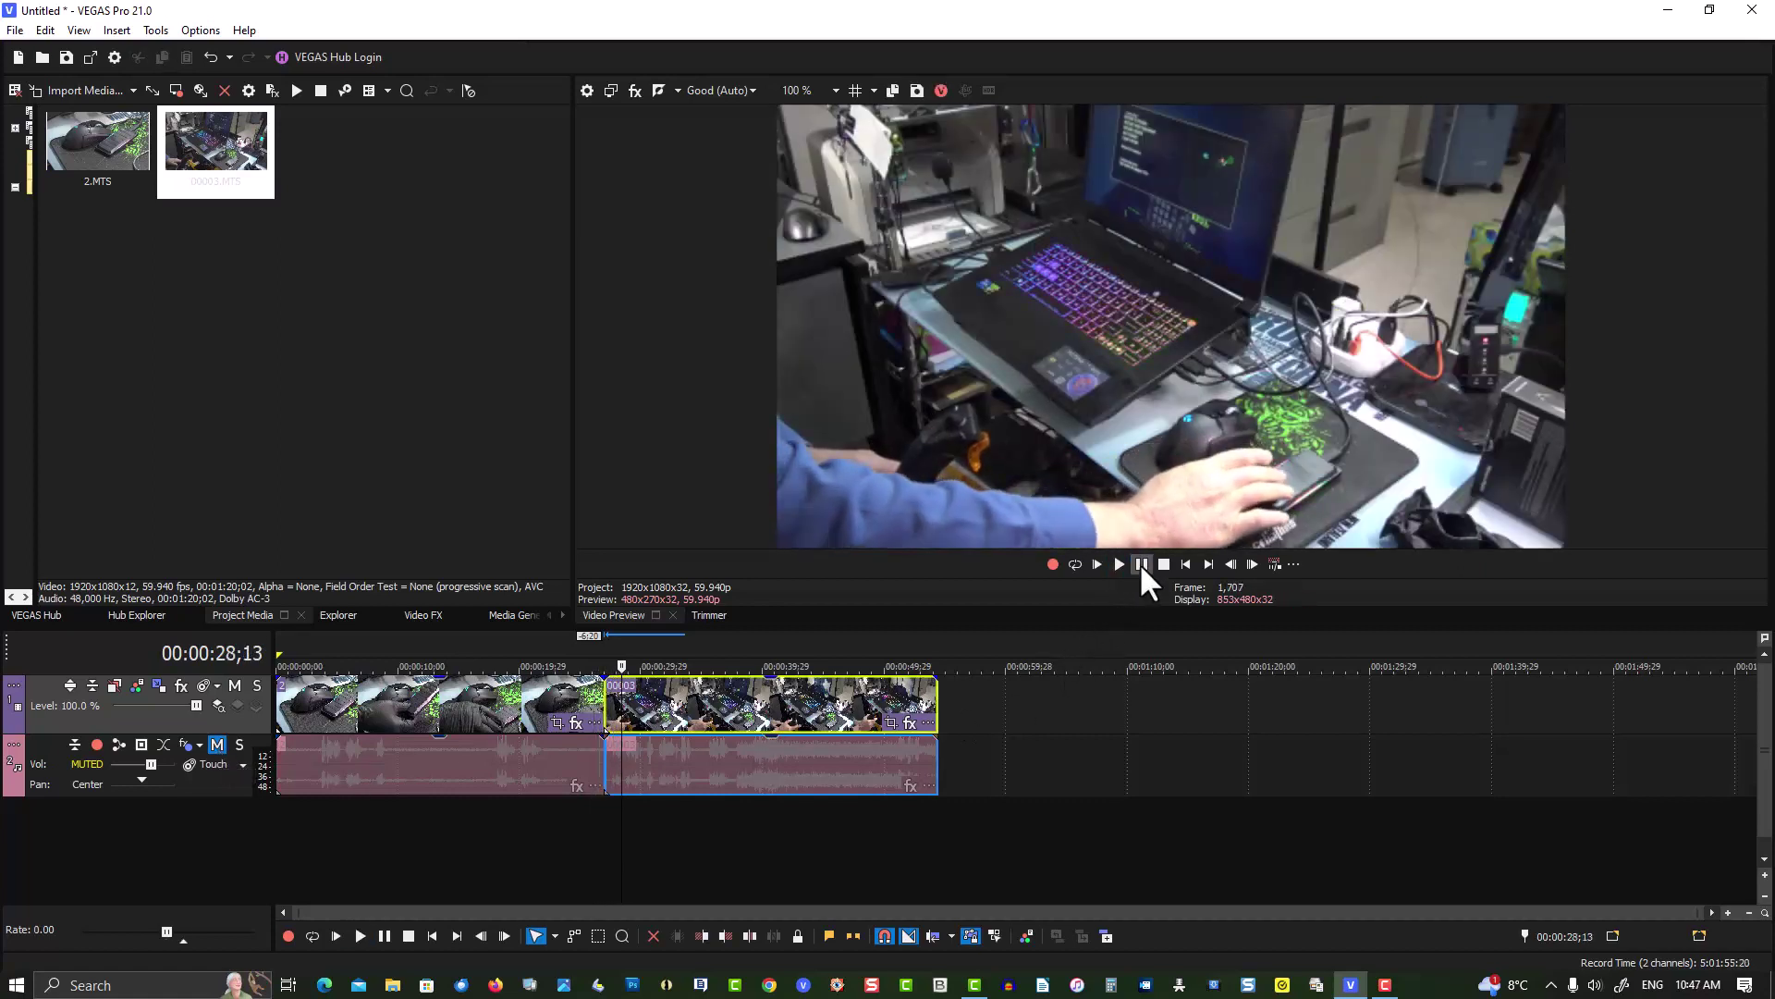
Try overlapping the second clip onto the first by about 4;26 for an automatic crossfade, and play it from 00:00:19;13.
click(586, 650)
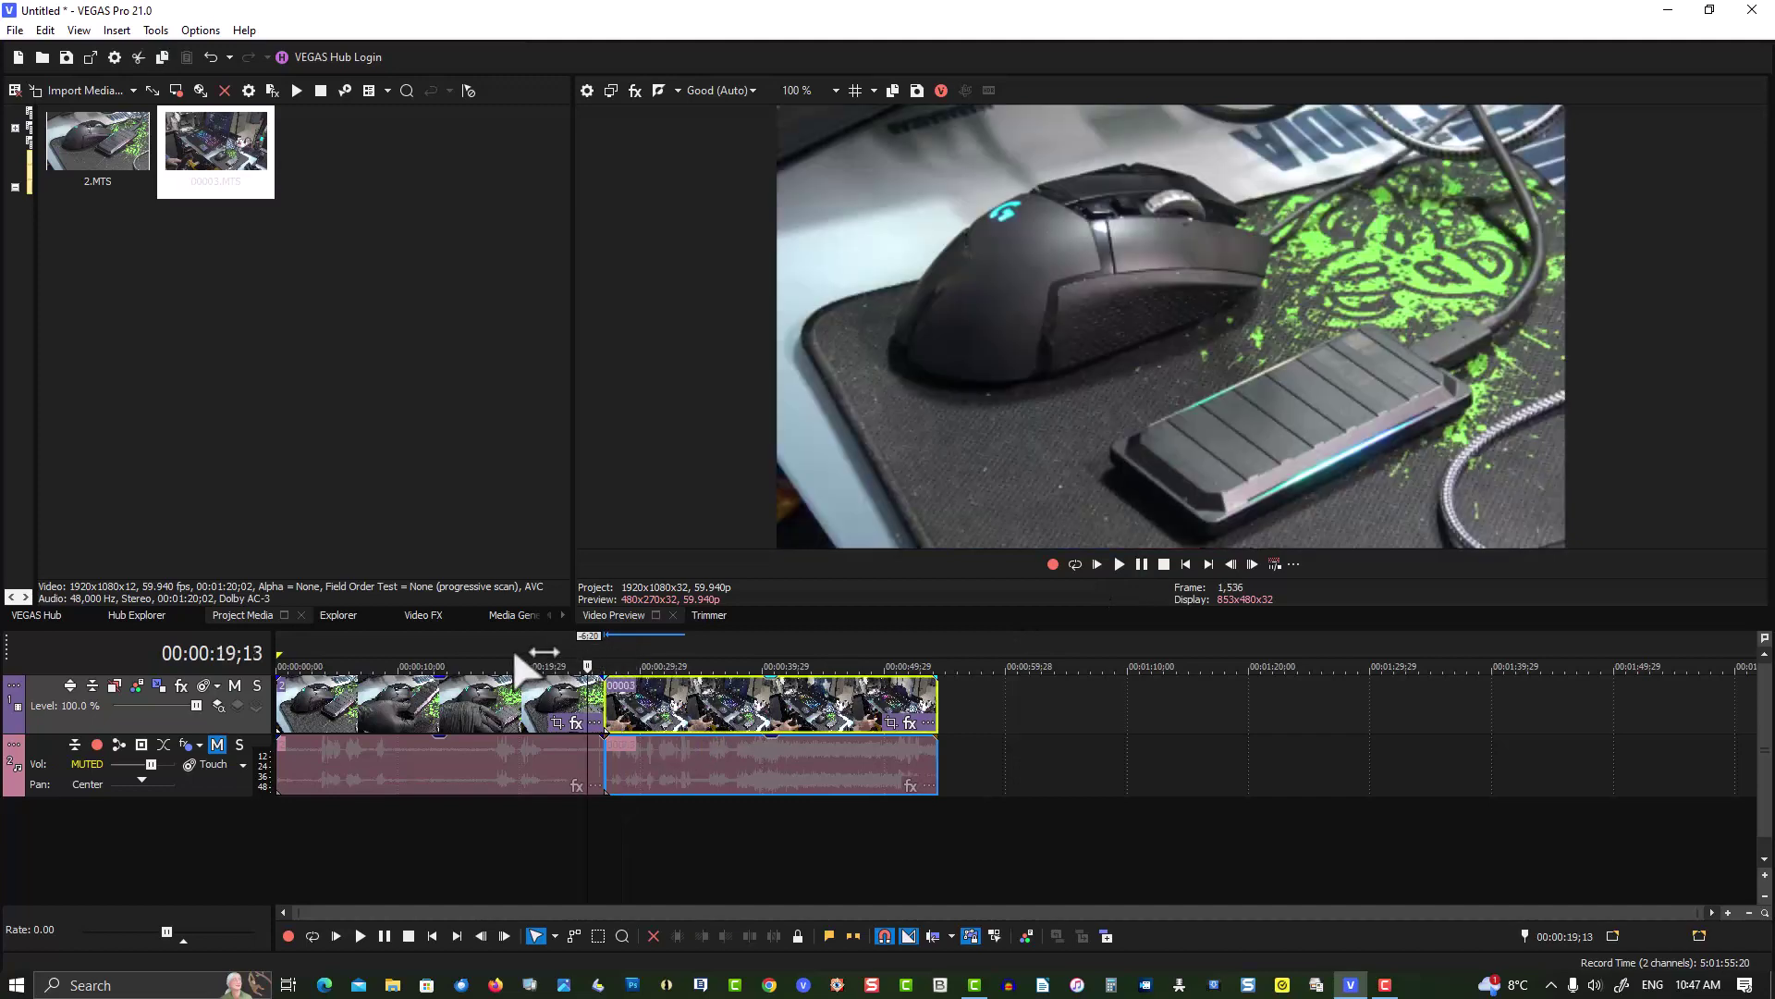
click(515, 655)
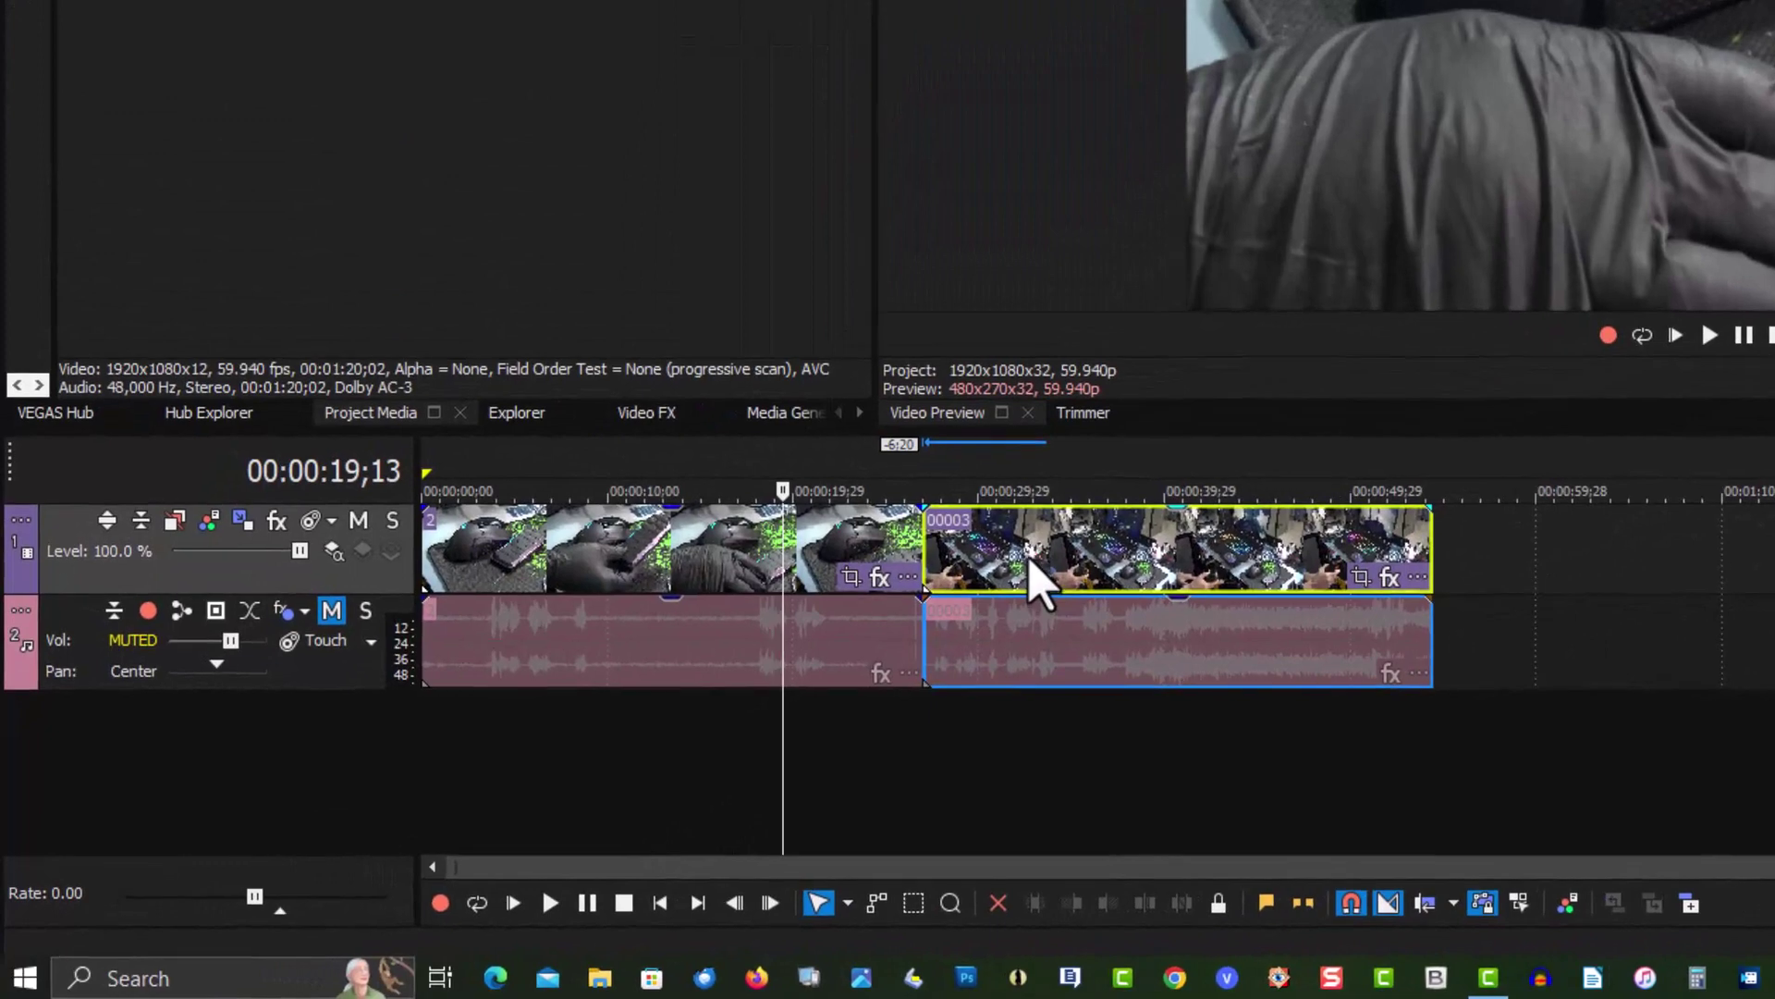
drag(1029, 556, 941, 551)
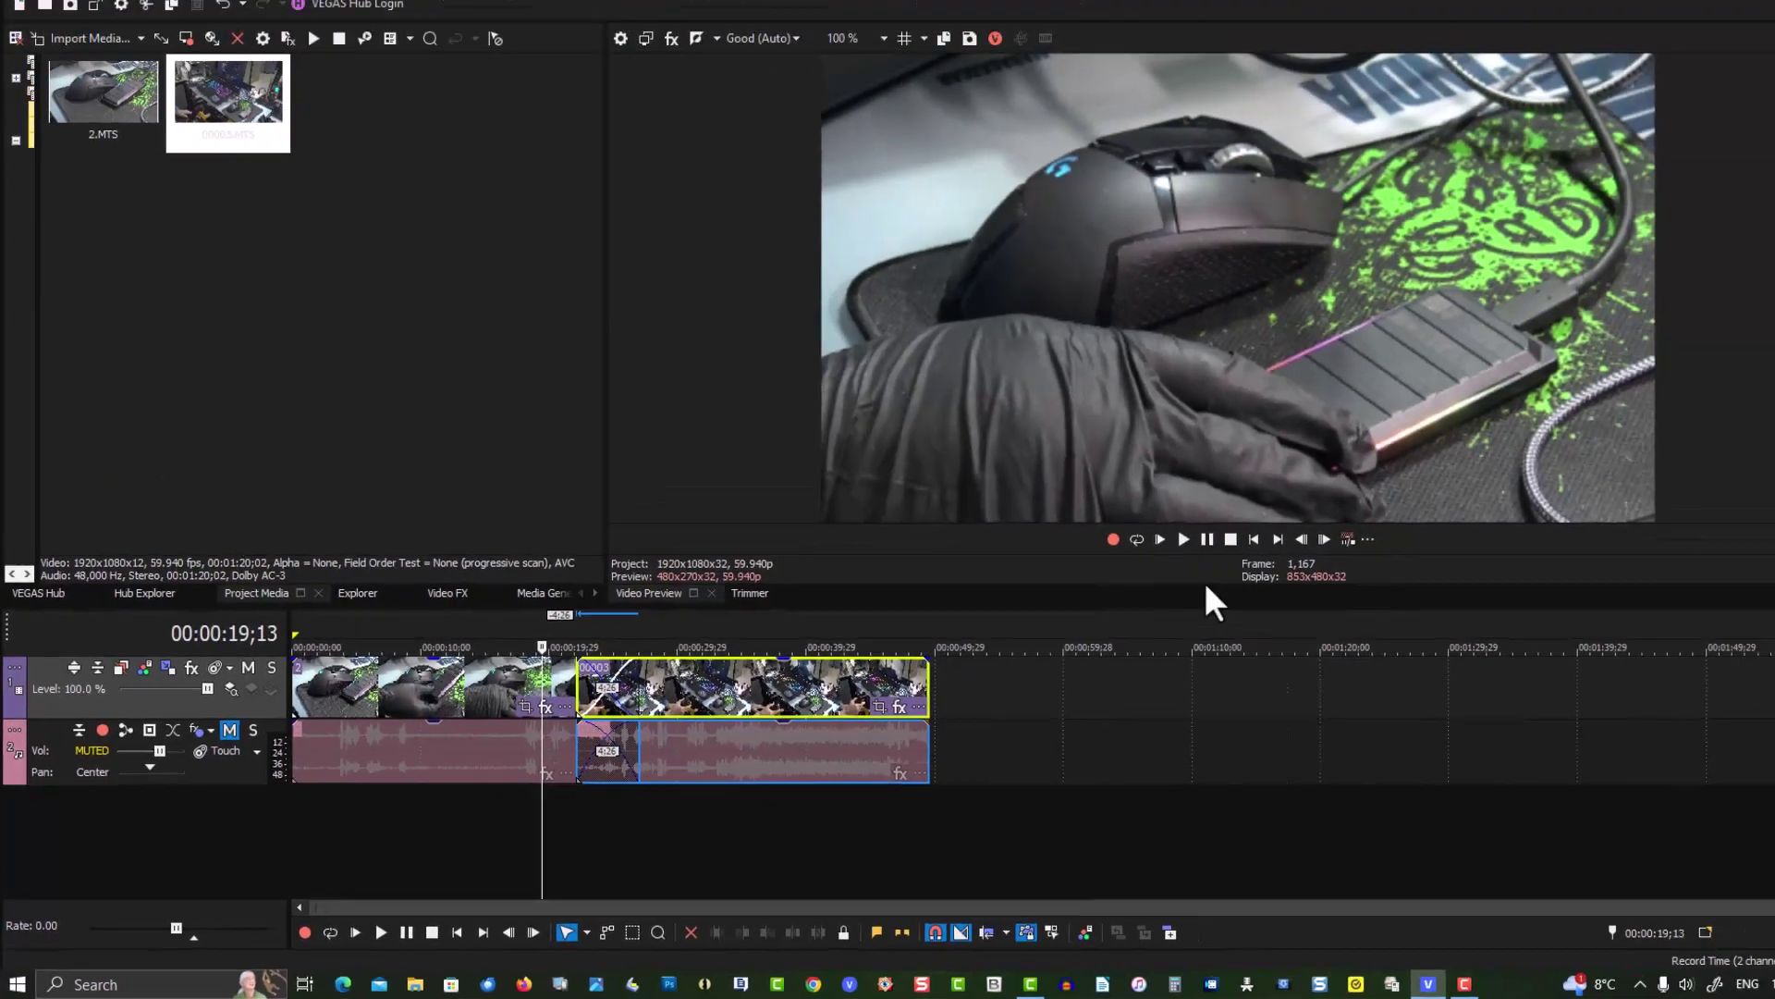
click(1183, 539)
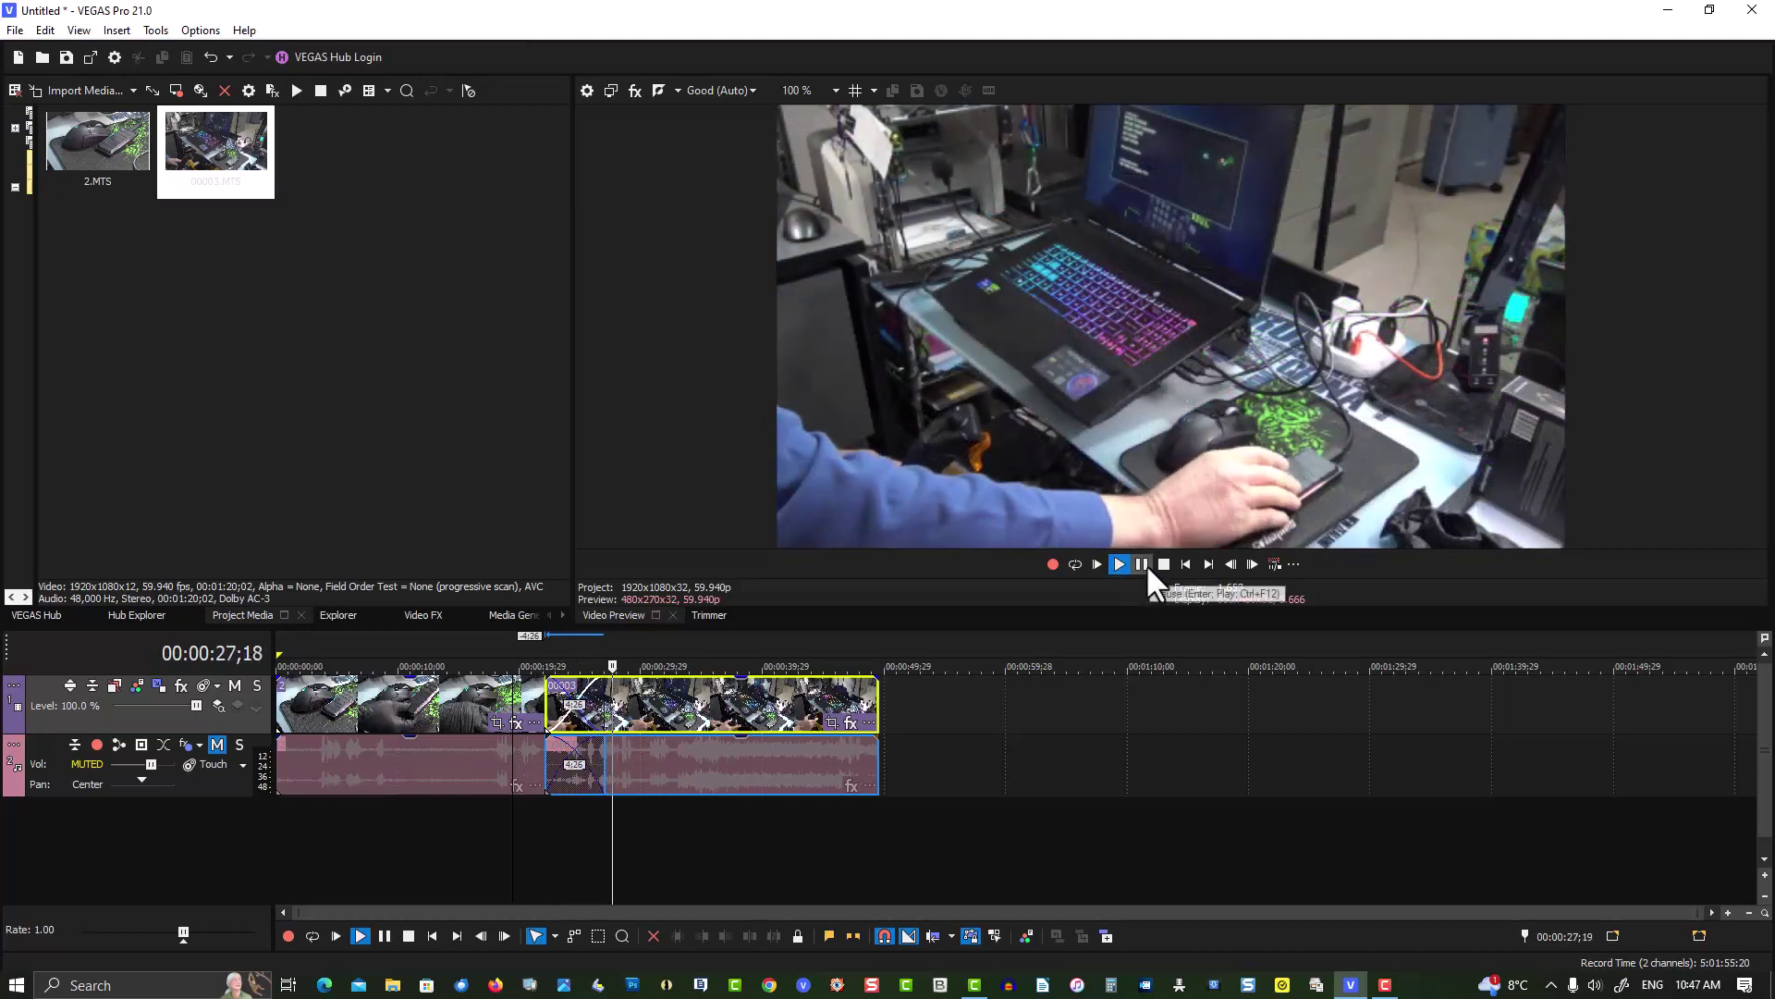
click(1145, 563)
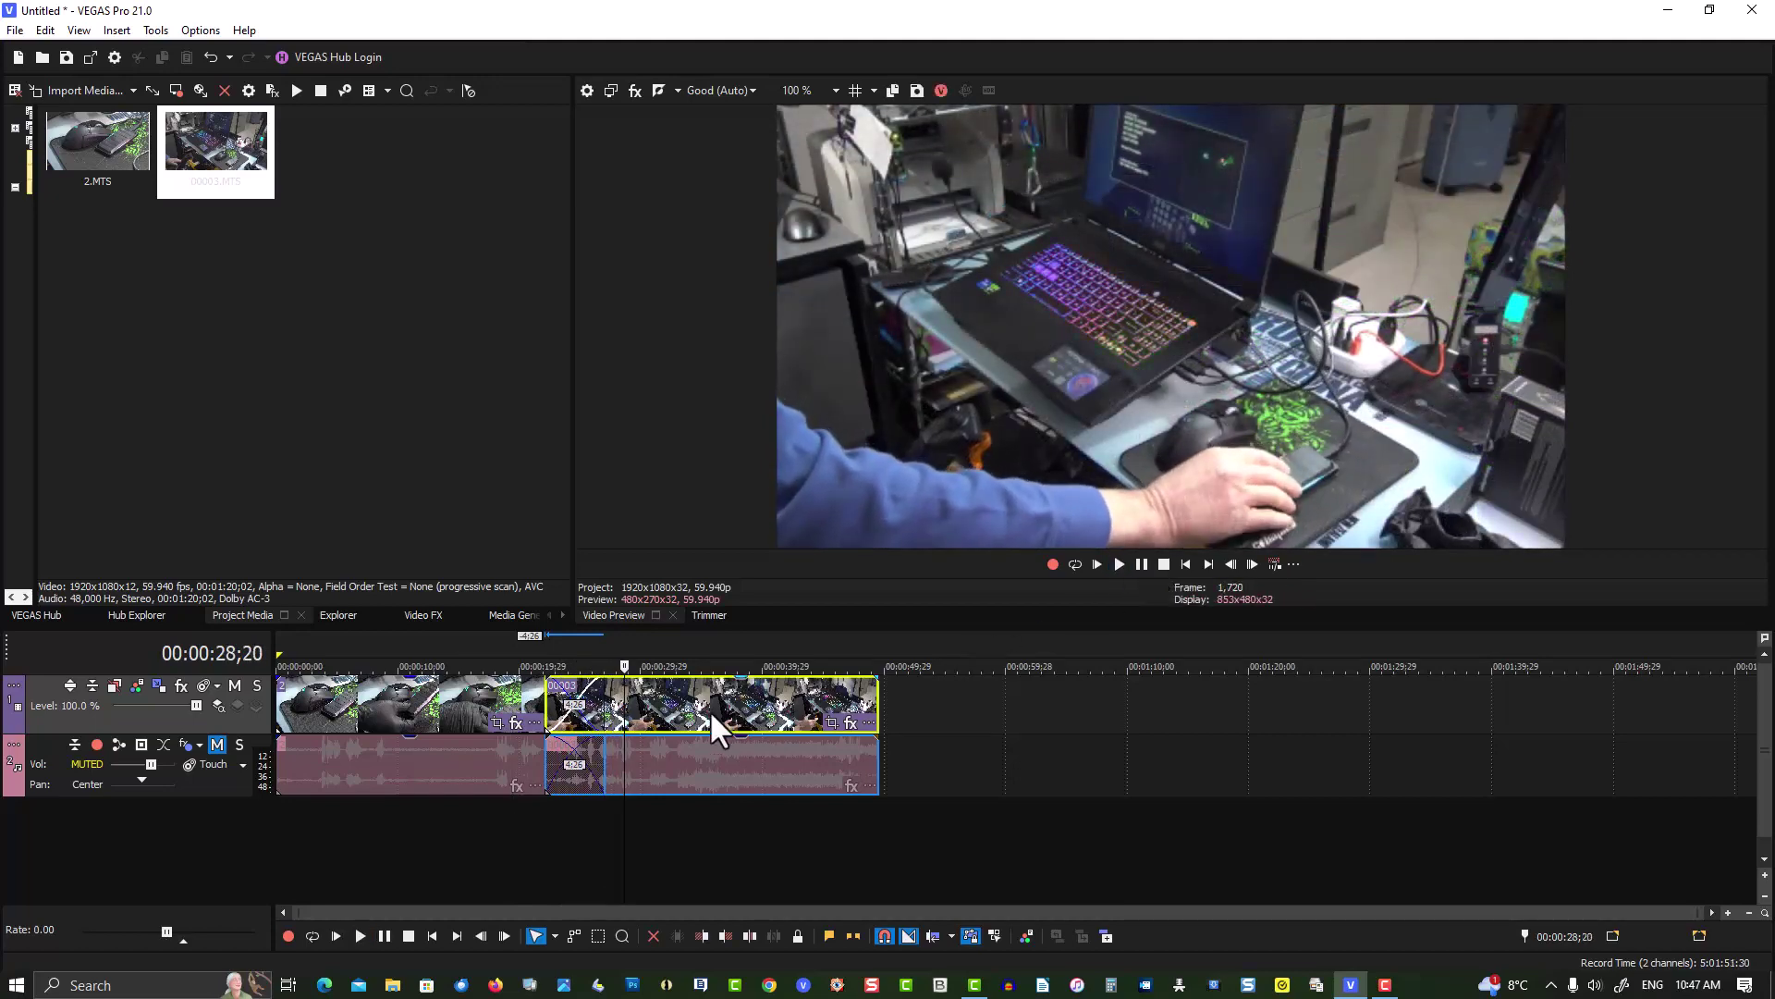
drag(711, 712, 770, 711)
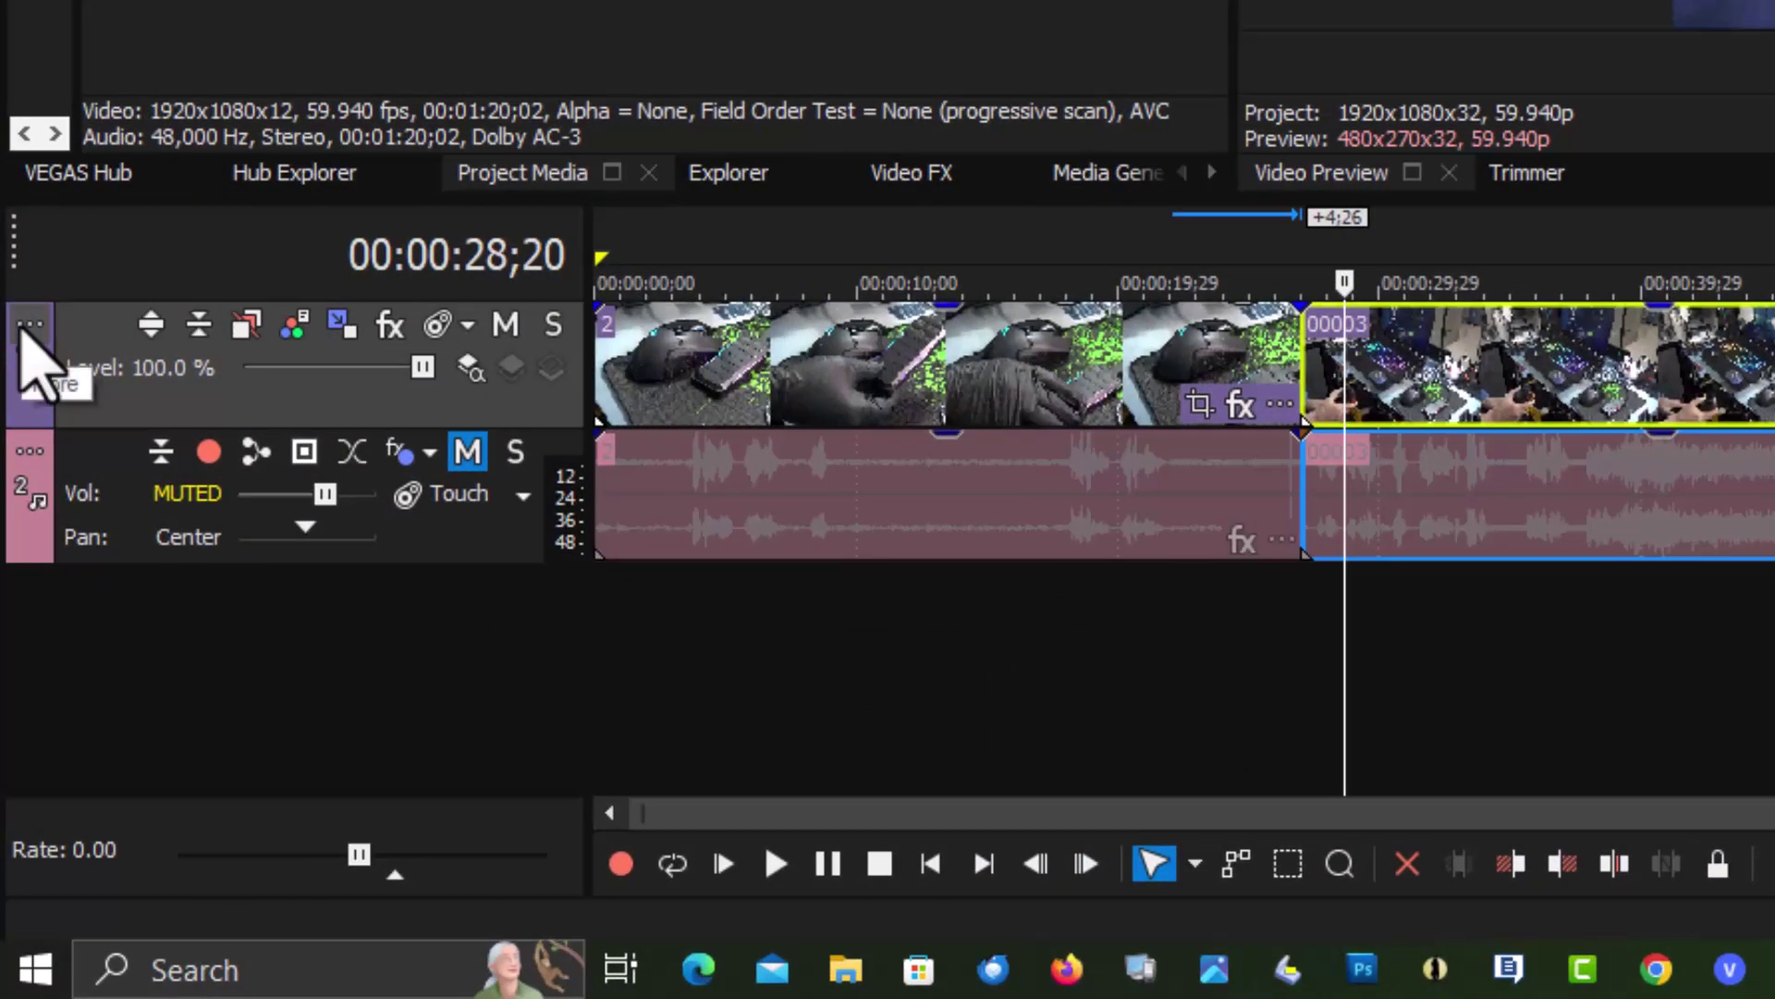
Check which controls are set to appear in all video track headers, and accept the visible button set.
click(22, 326)
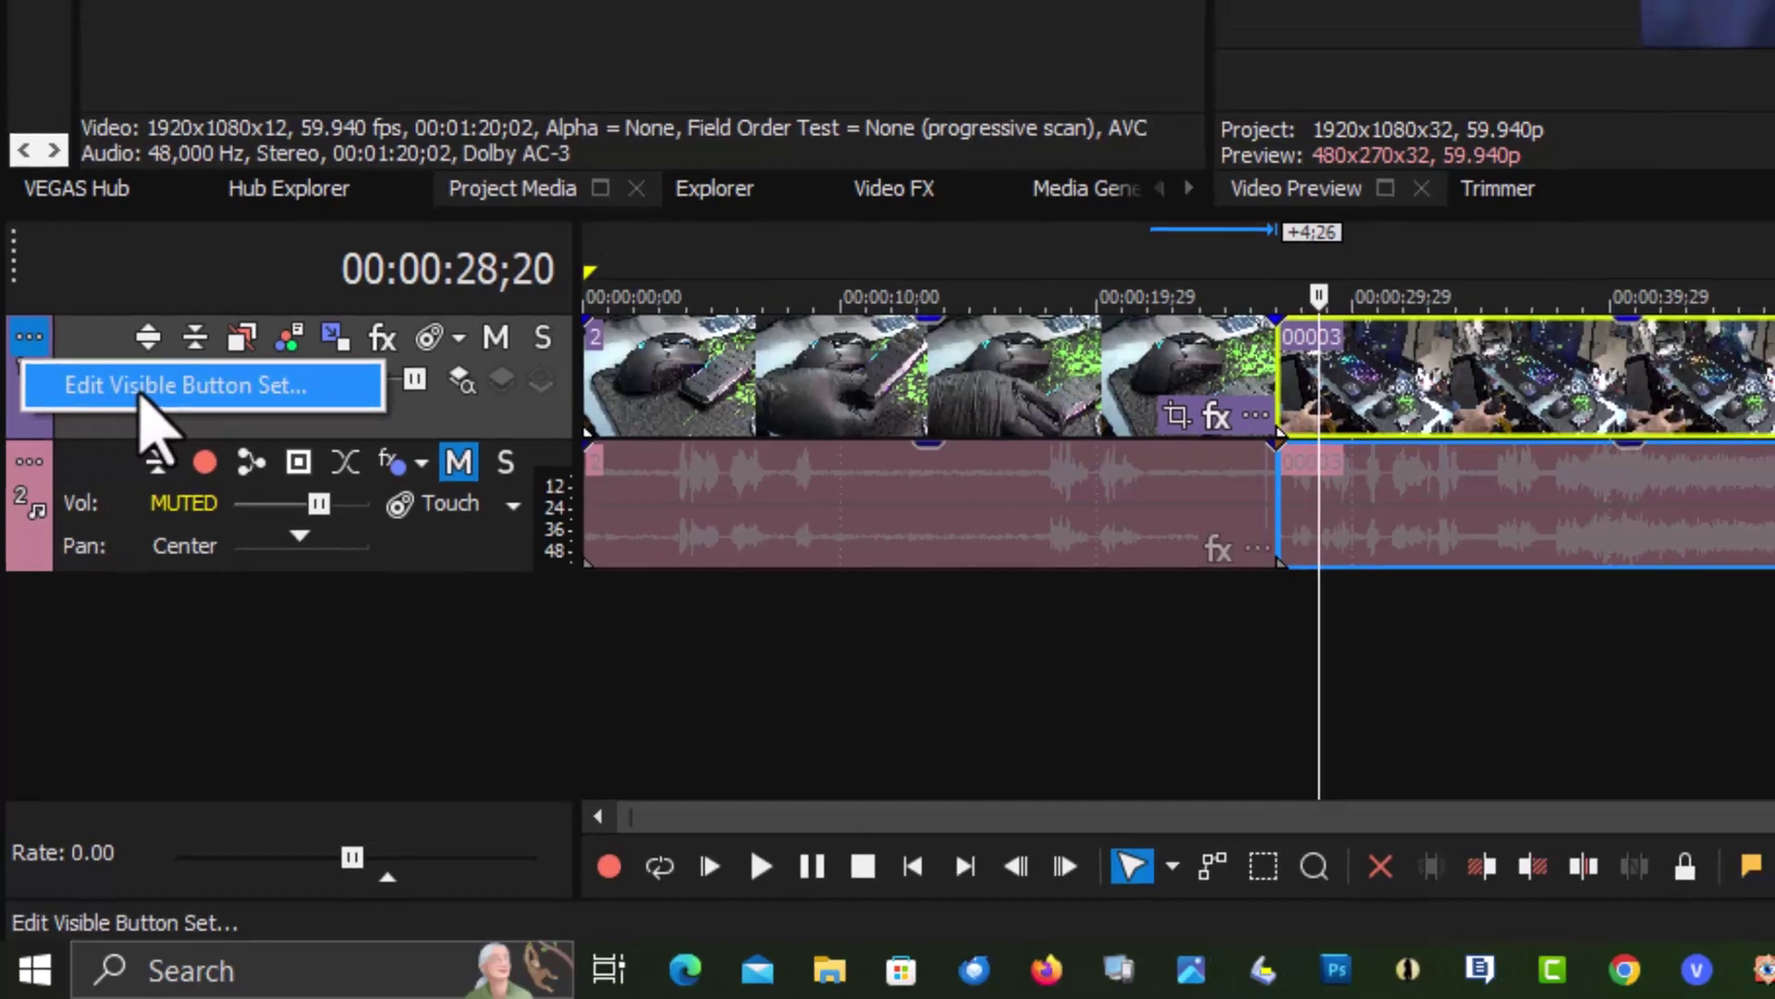
click(143, 388)
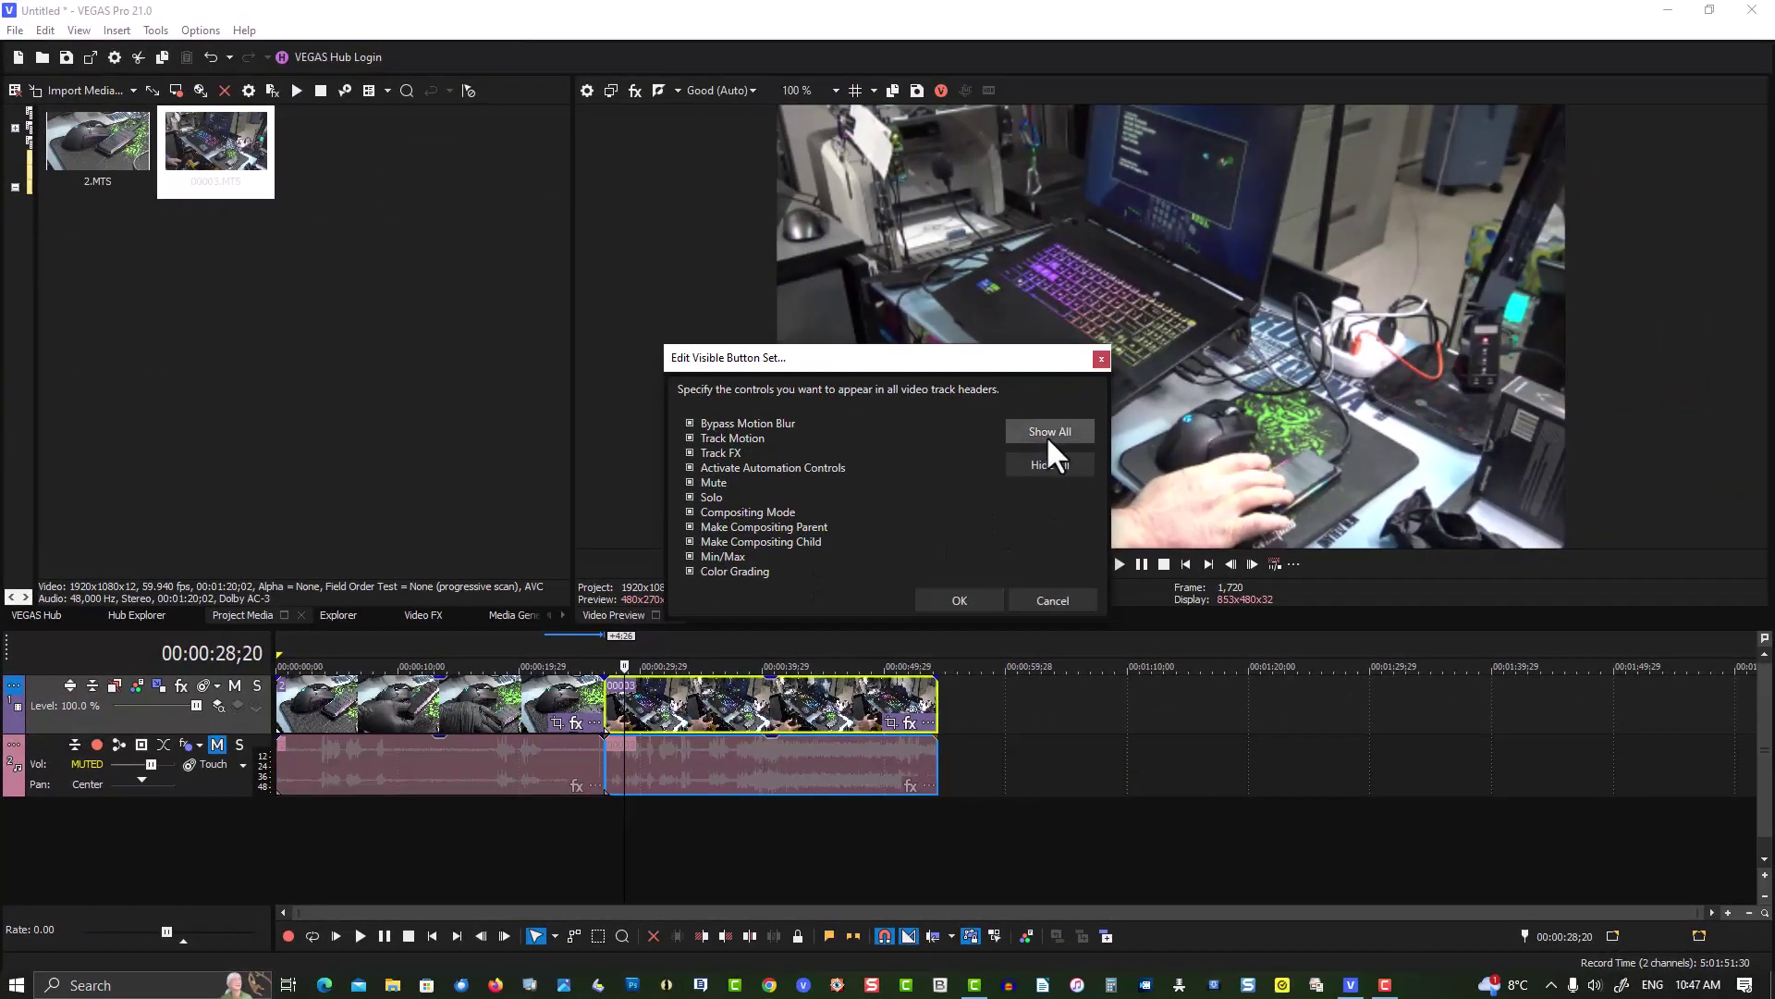
click(962, 596)
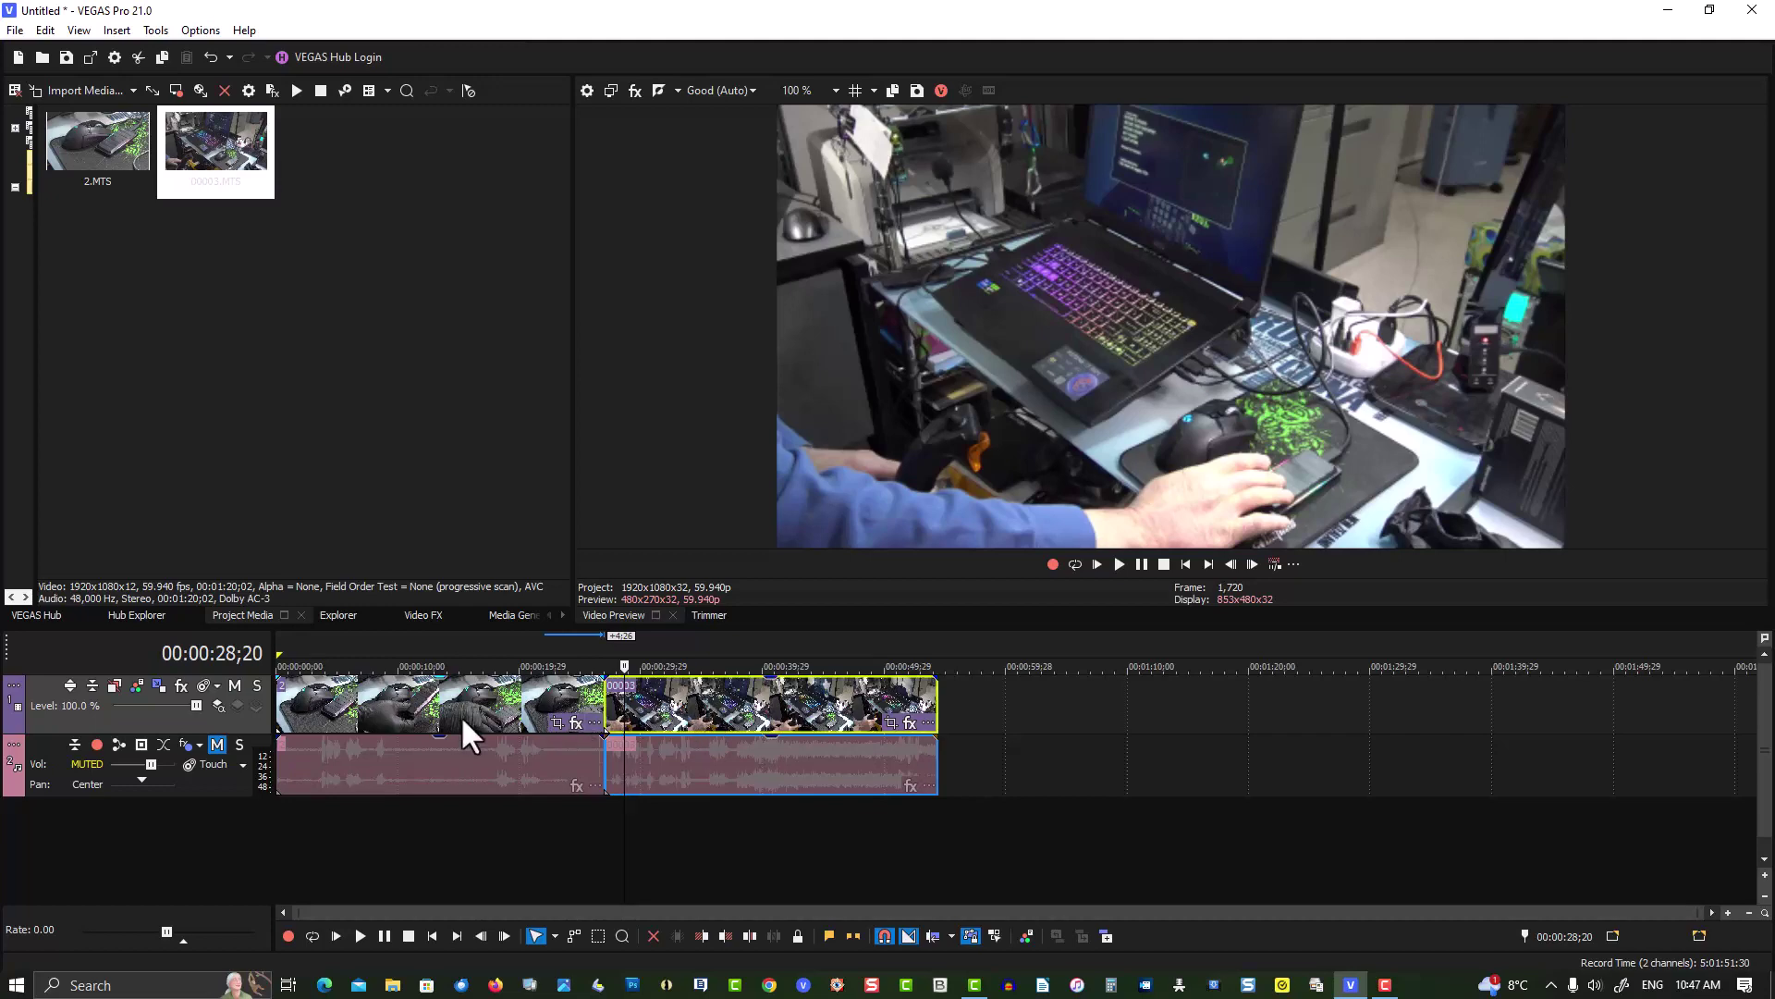
scroll(668, 712, up, 4)
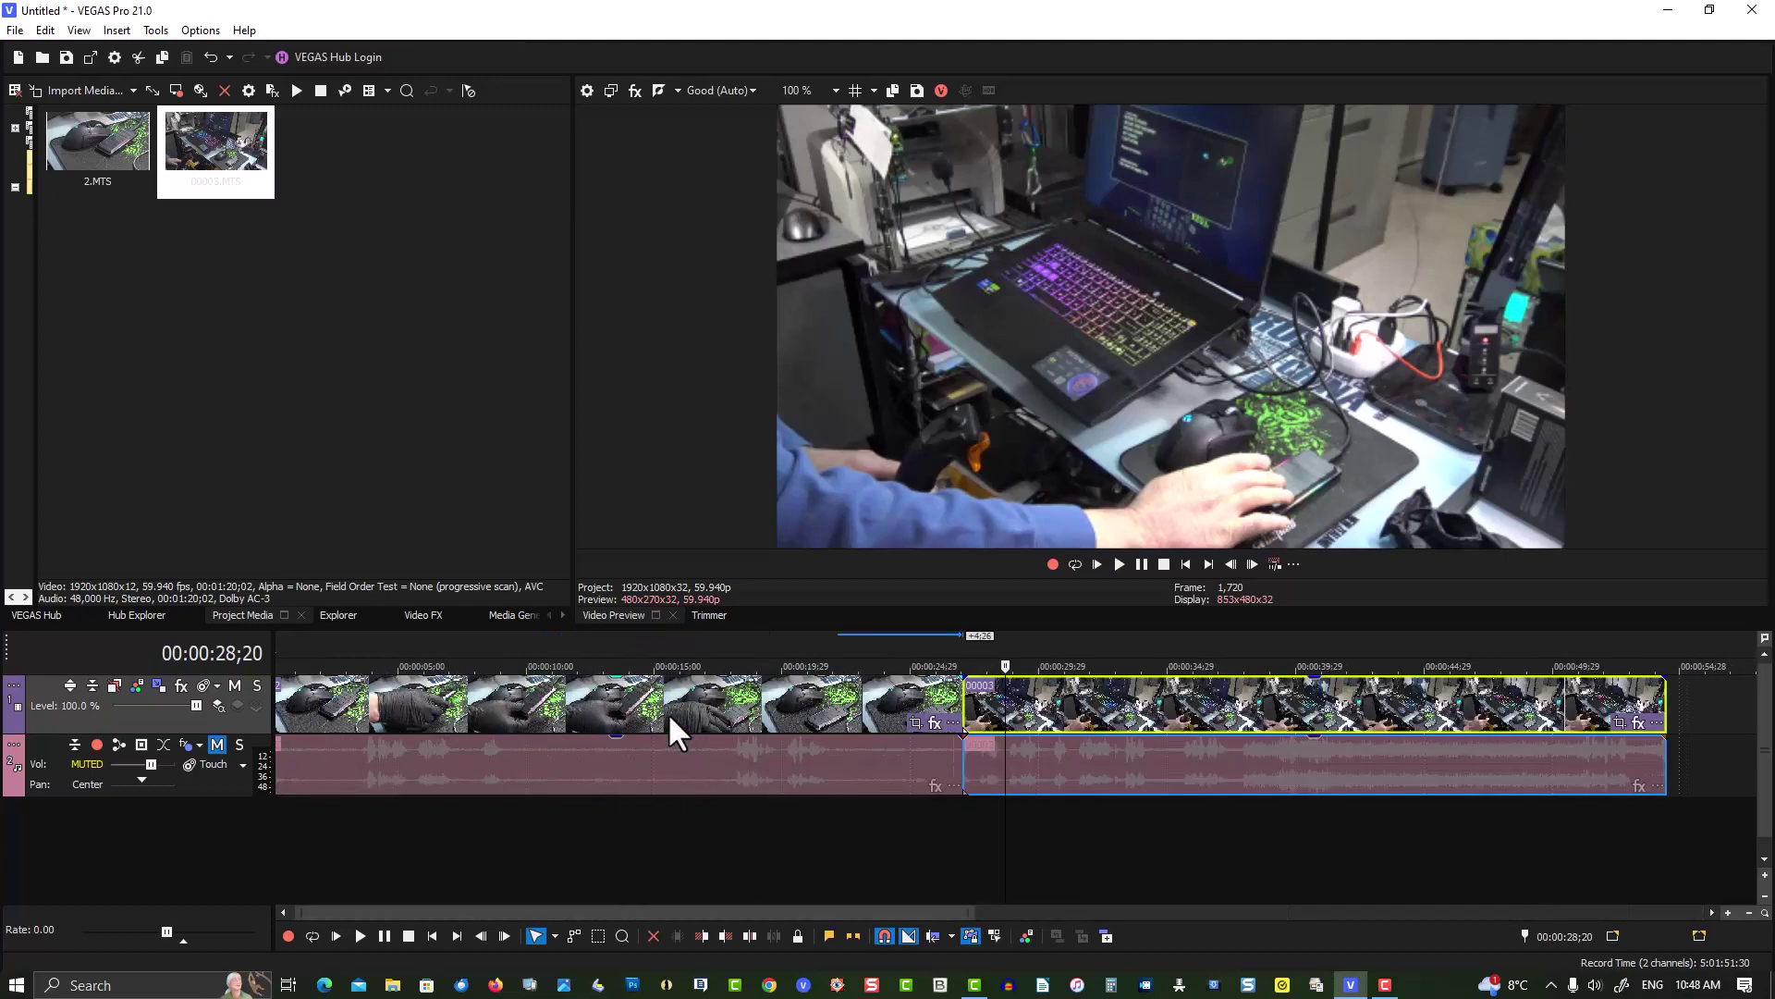
scroll(667, 711, down, 4)
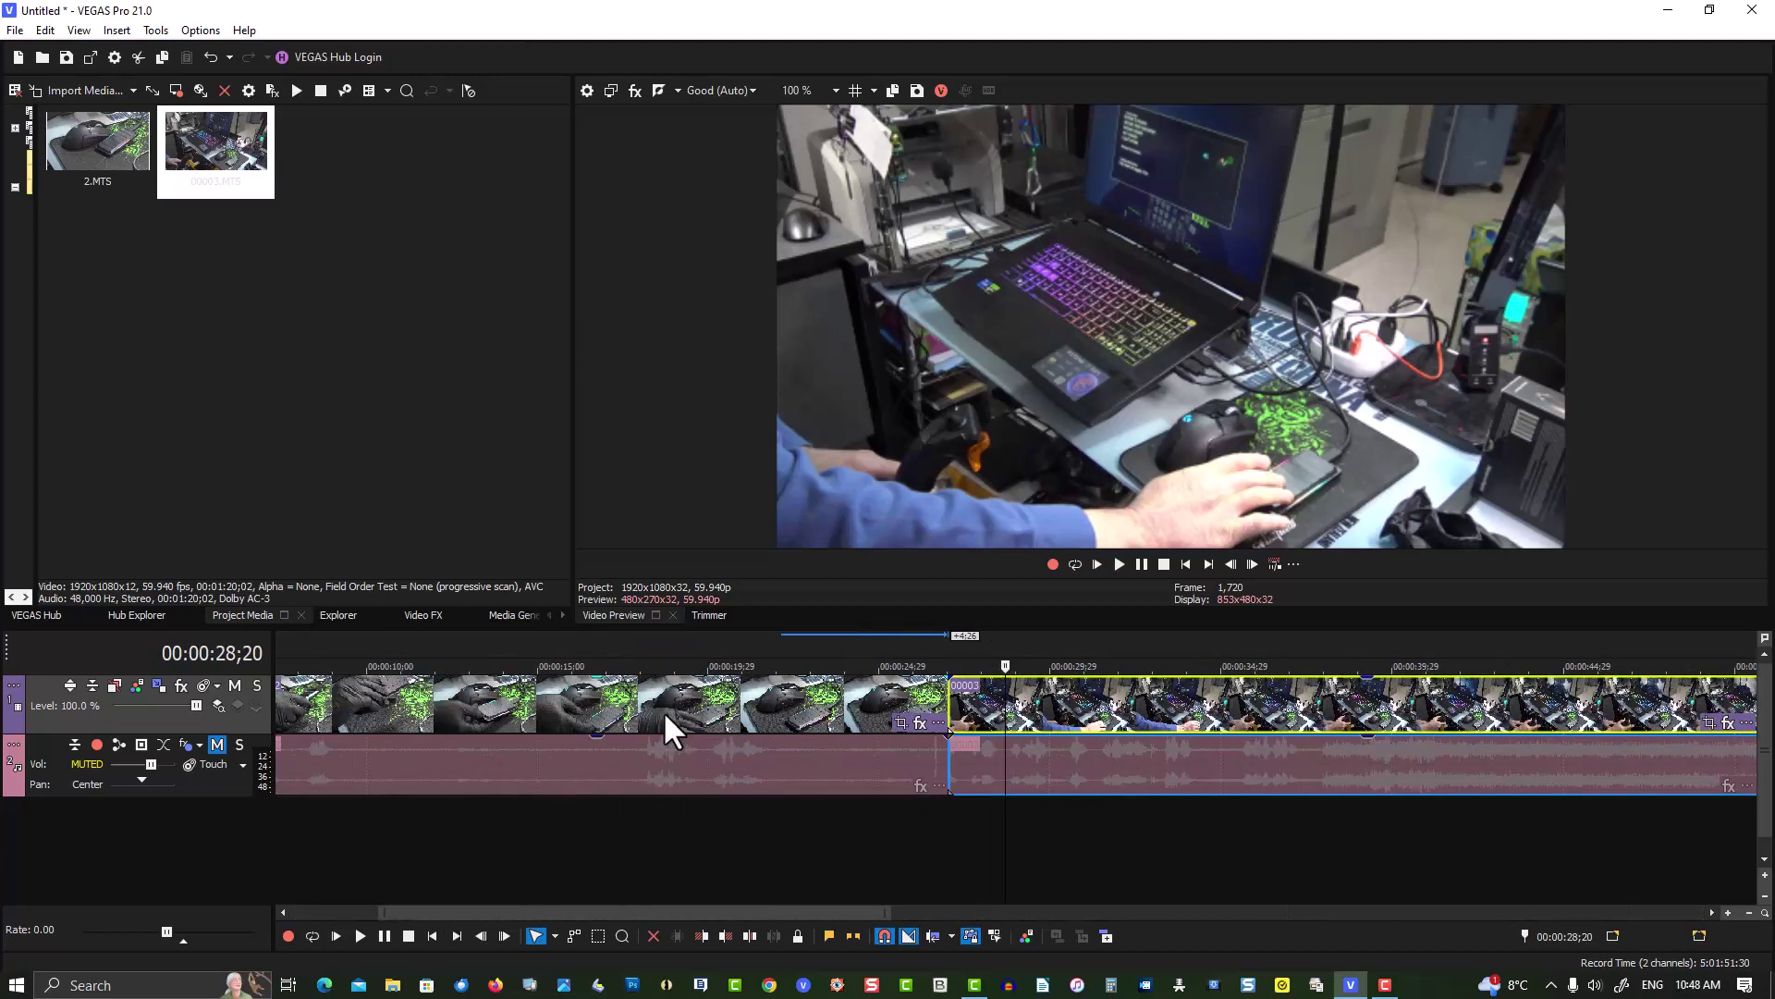
scroll(675, 717, down, 1)
scroll(703, 751, up, 2)
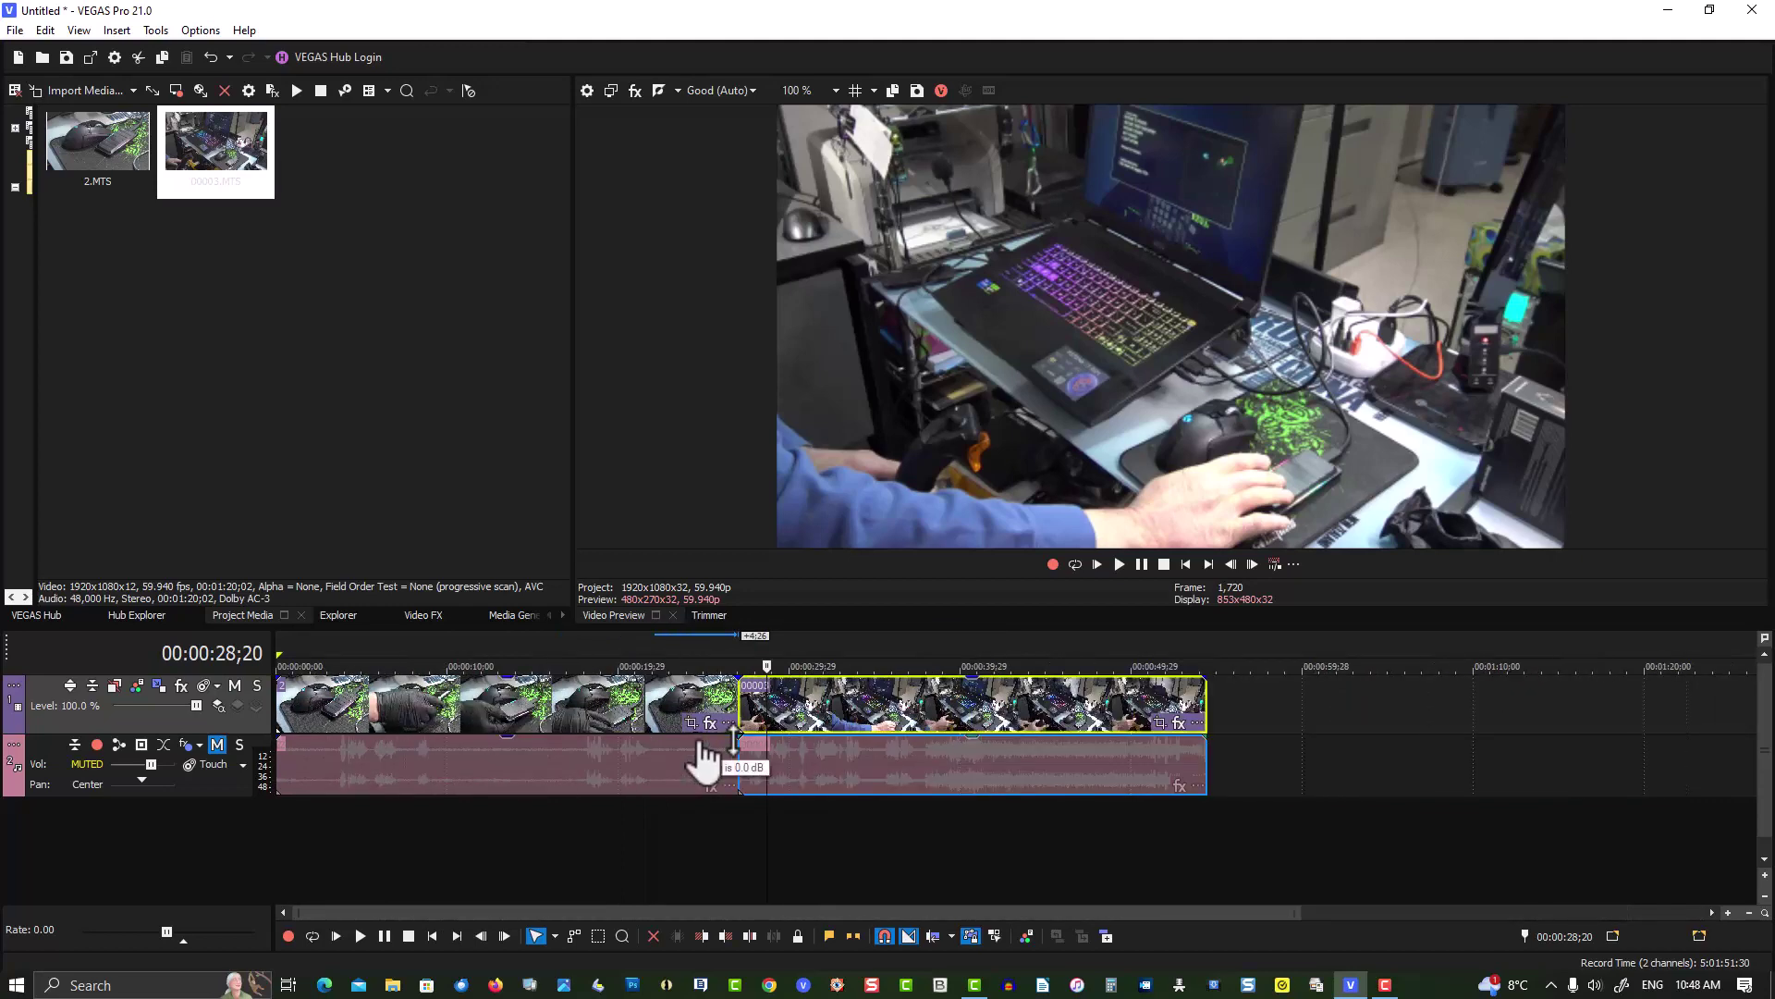
scroll(705, 756, down, 1)
scroll(705, 756, up, 1)
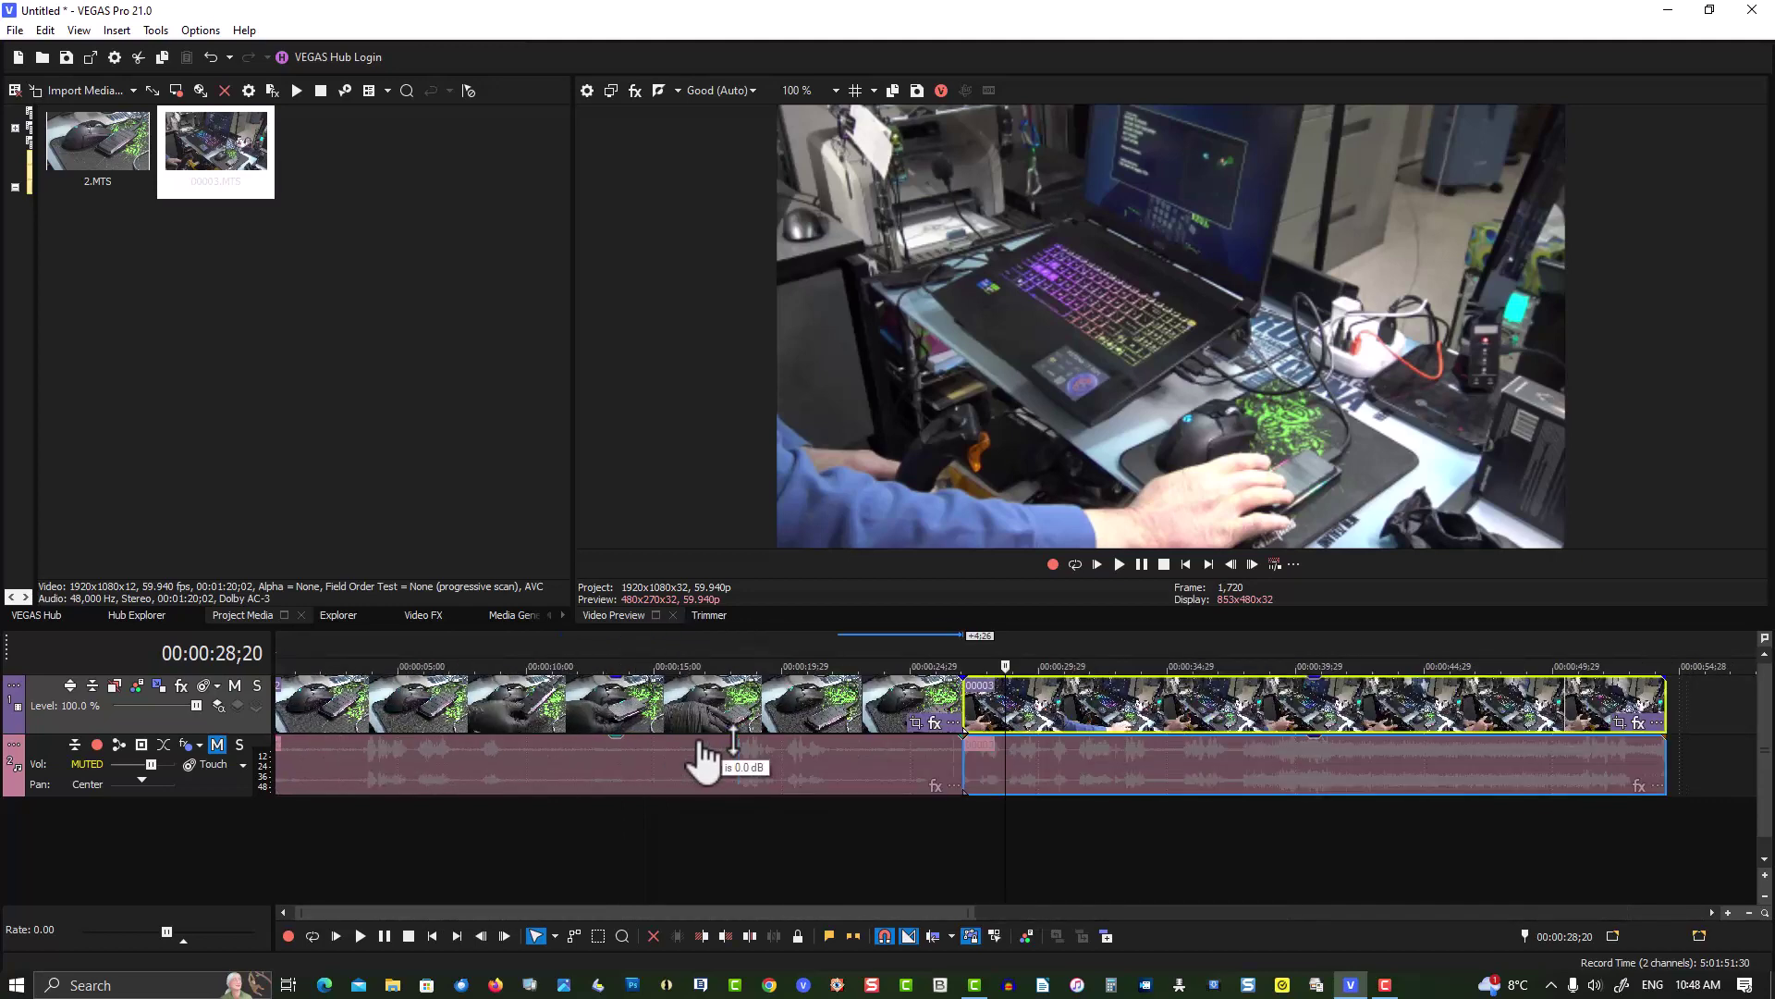
scroll(705, 757, down, 2)
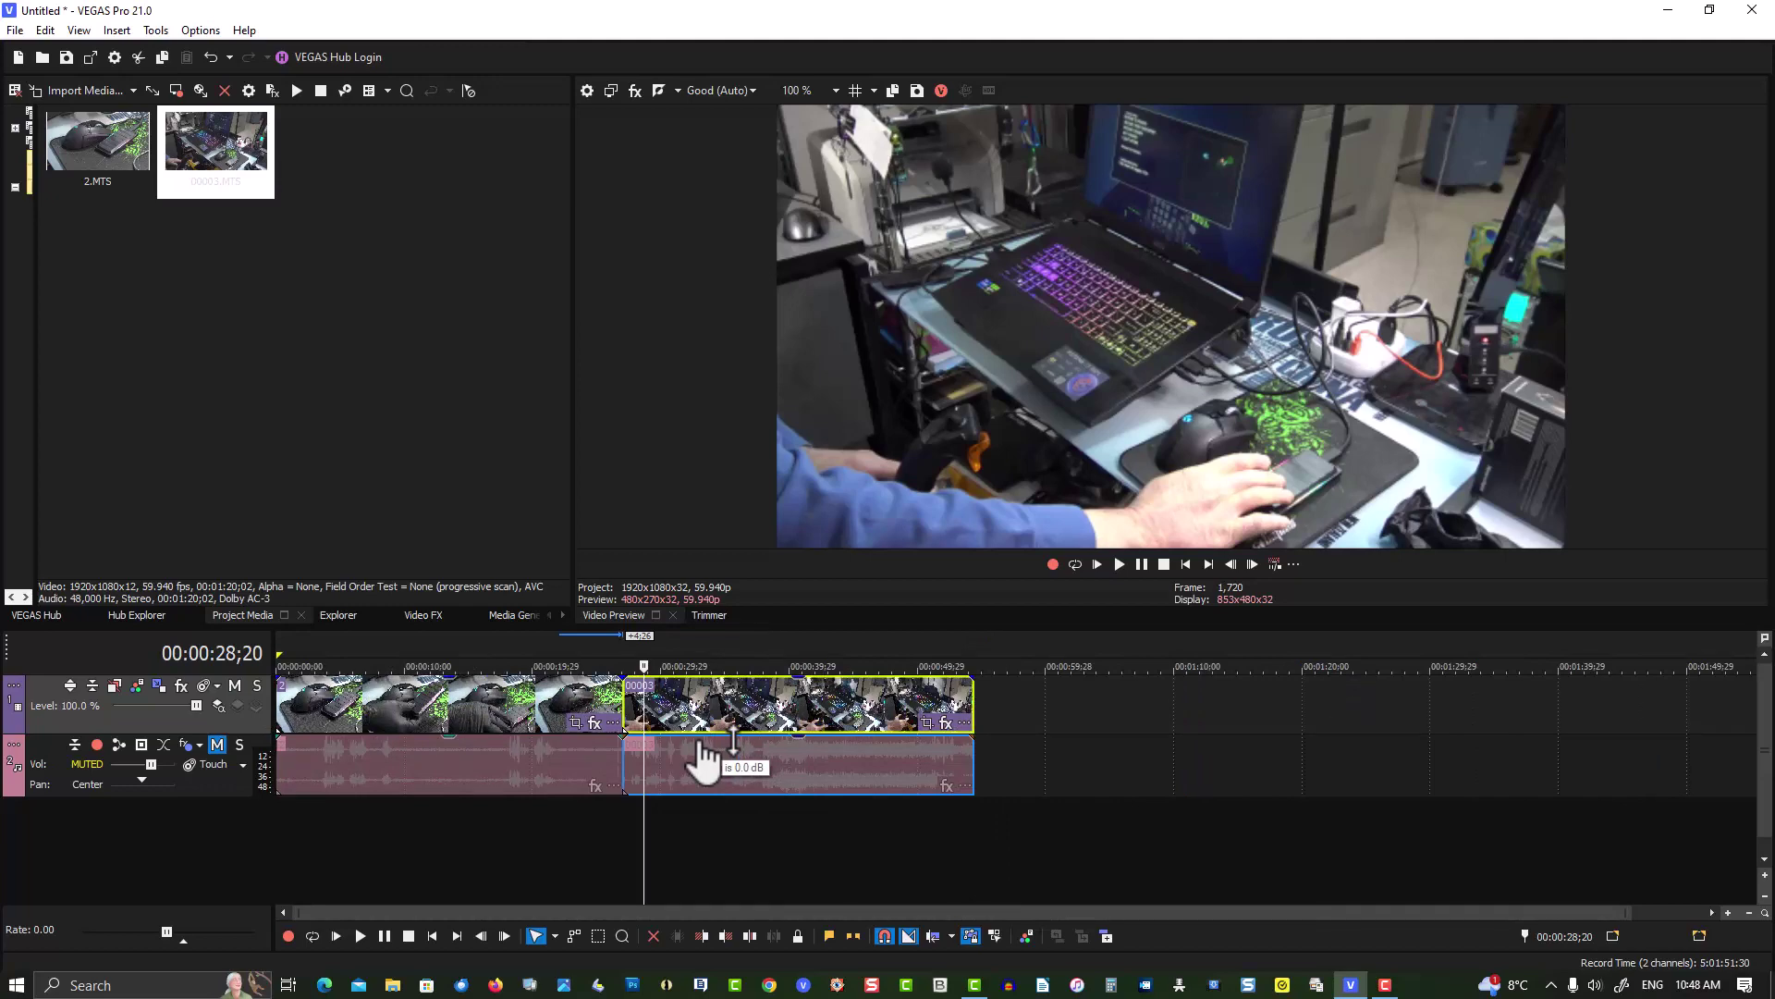
scroll(705, 757, up, 4)
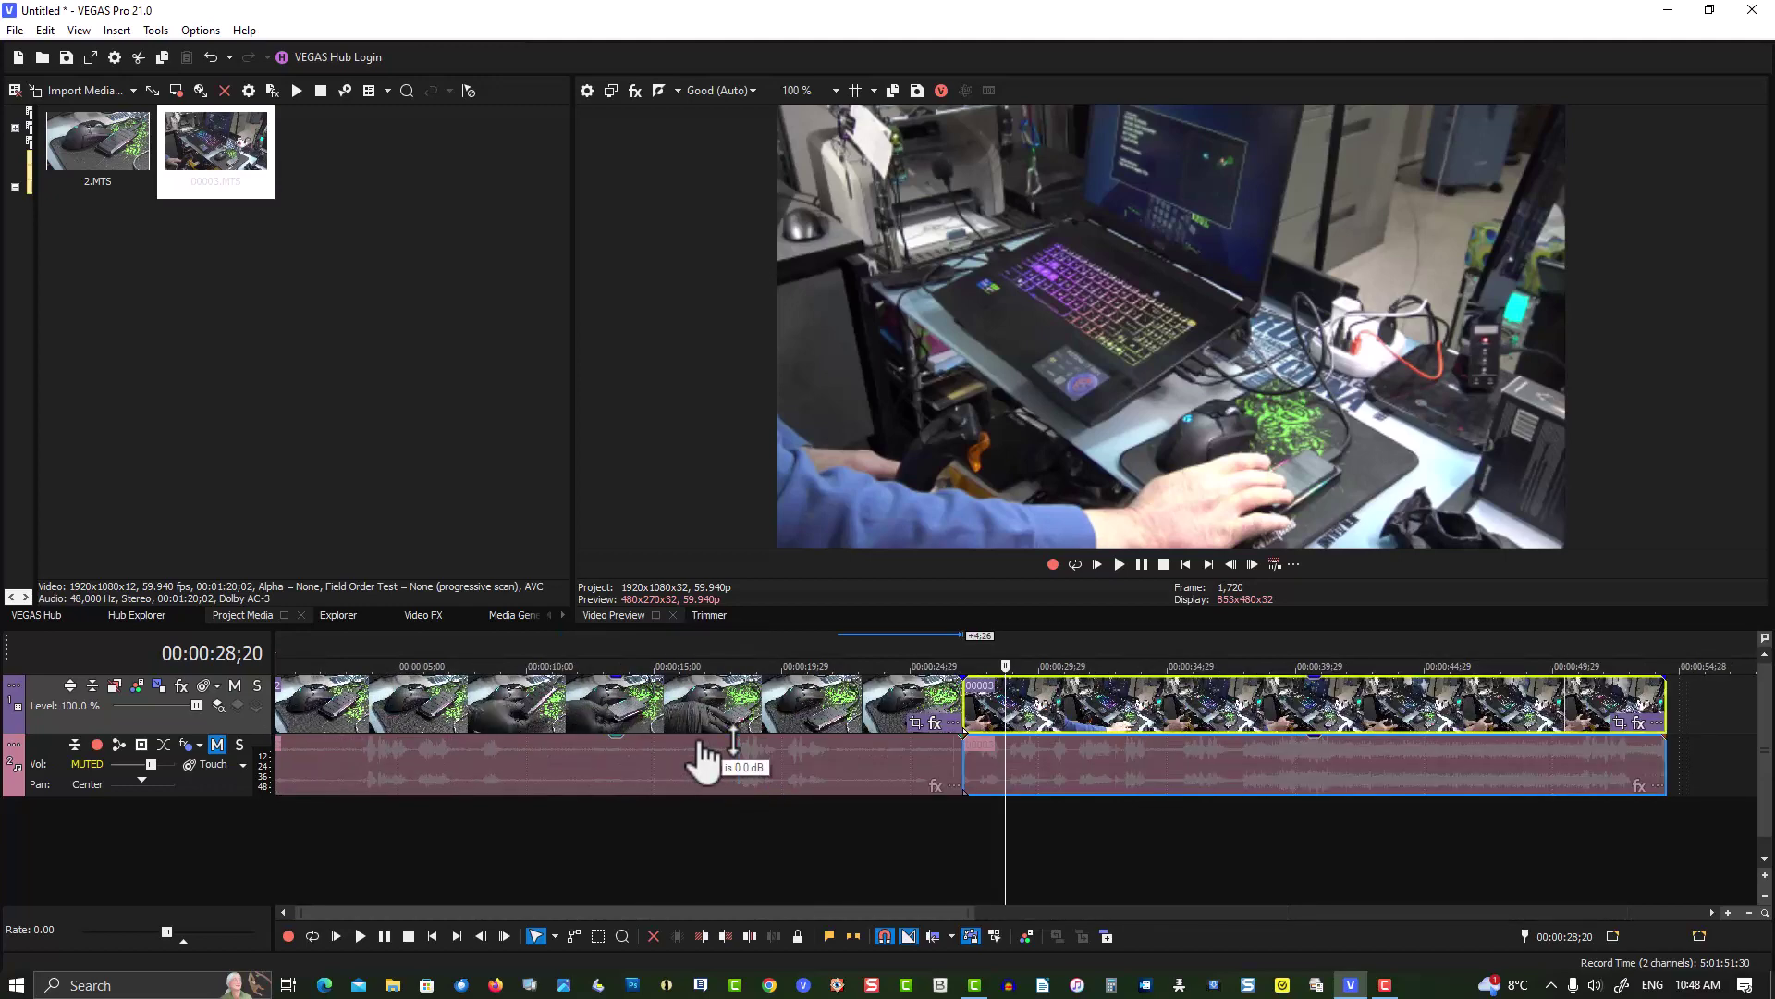
scroll(705, 756, down, 4)
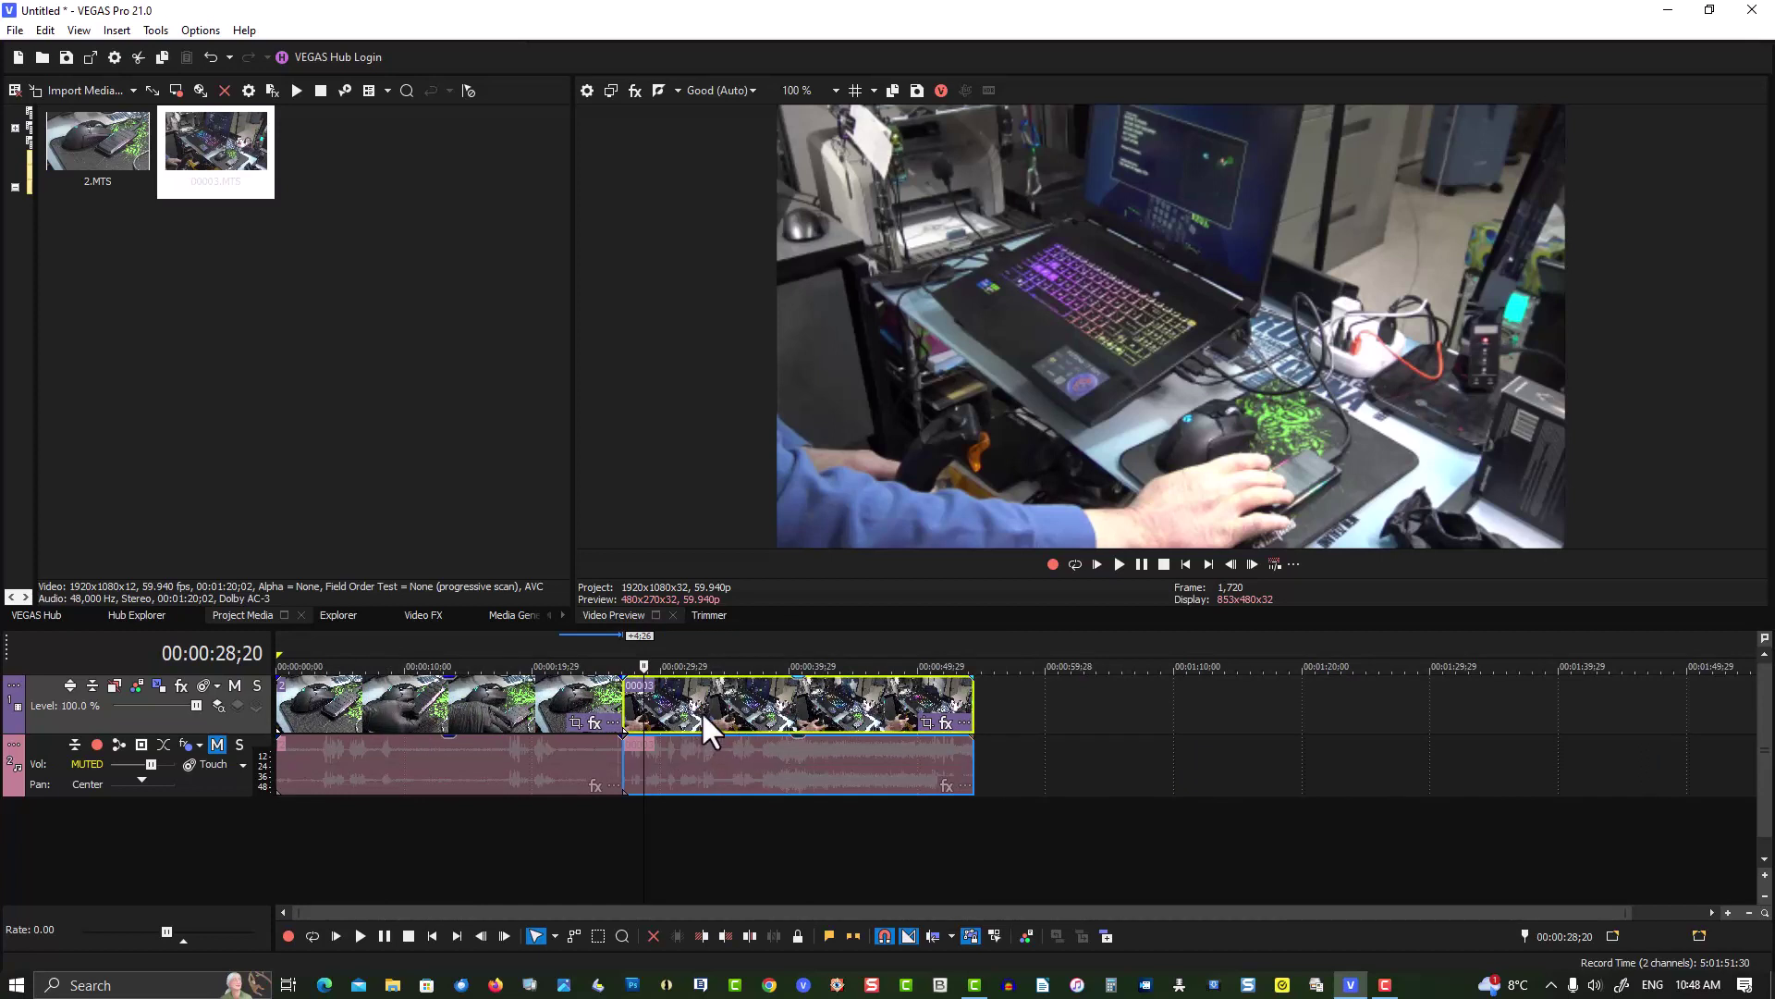
mouse_move(703, 712)
mouse_down()
mouse_move(730, 707)
mouse_move(703, 704)
mouse_up()
Show the library of available video transitions.
click(563, 615)
click(563, 615)
click(563, 615)
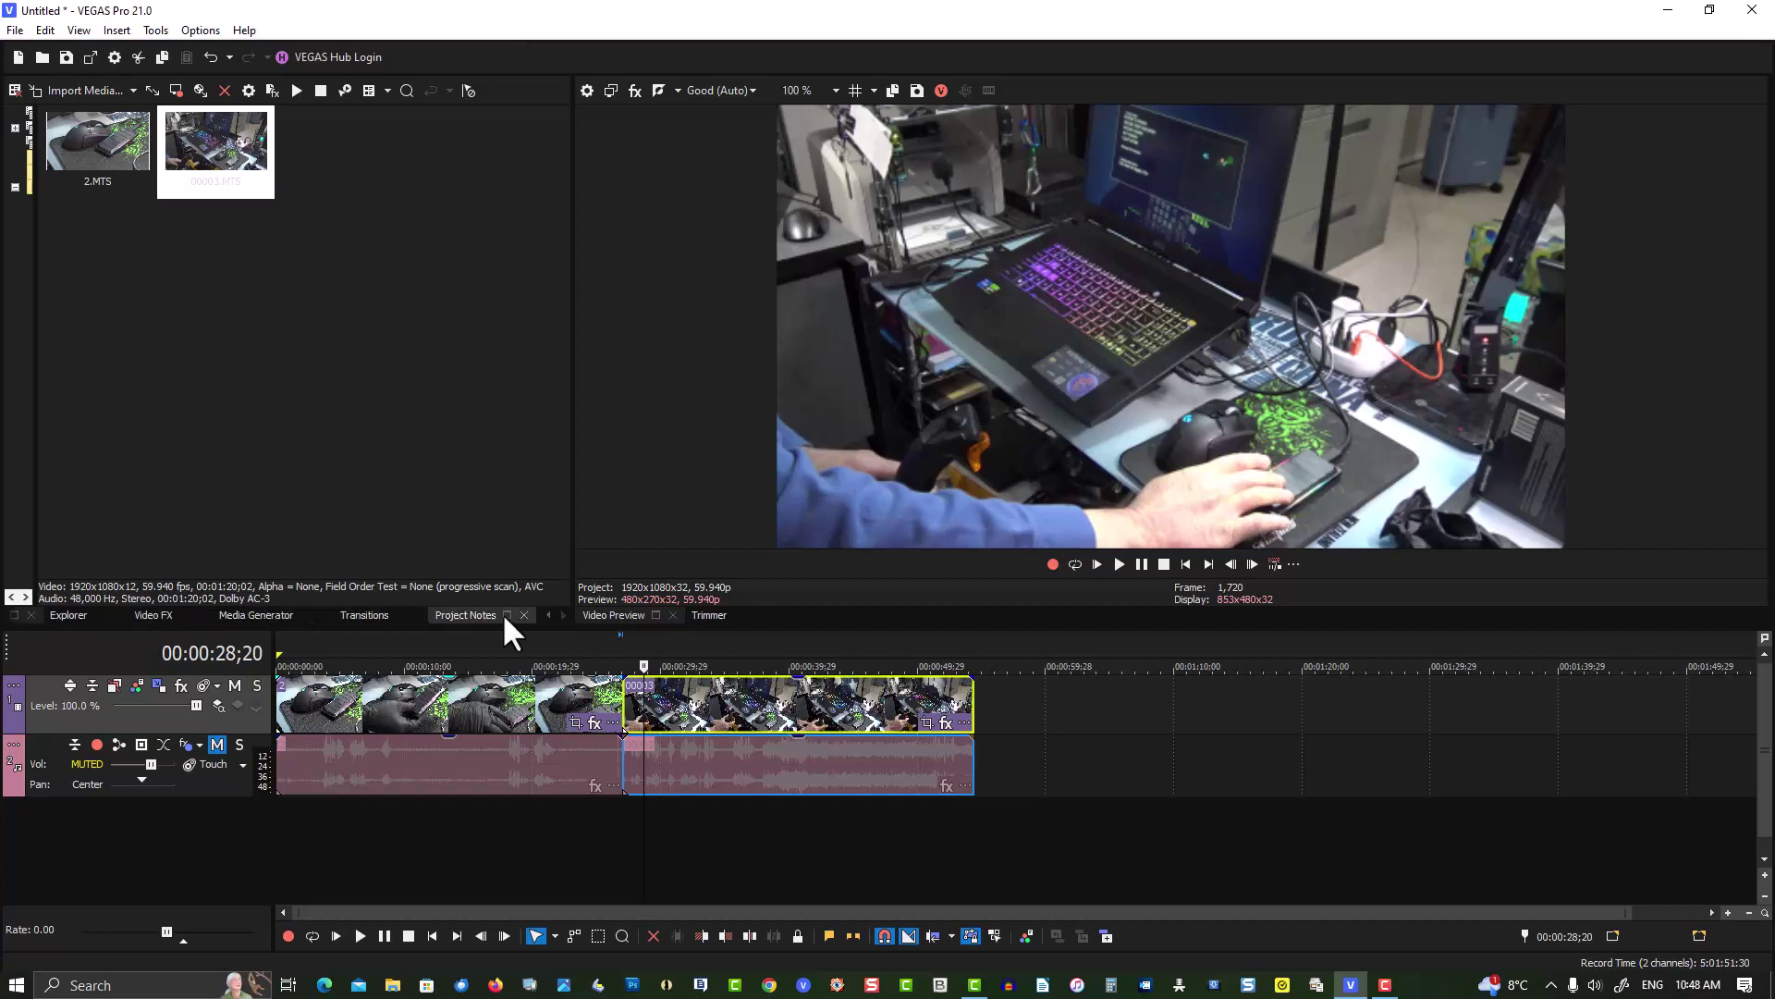
click(370, 613)
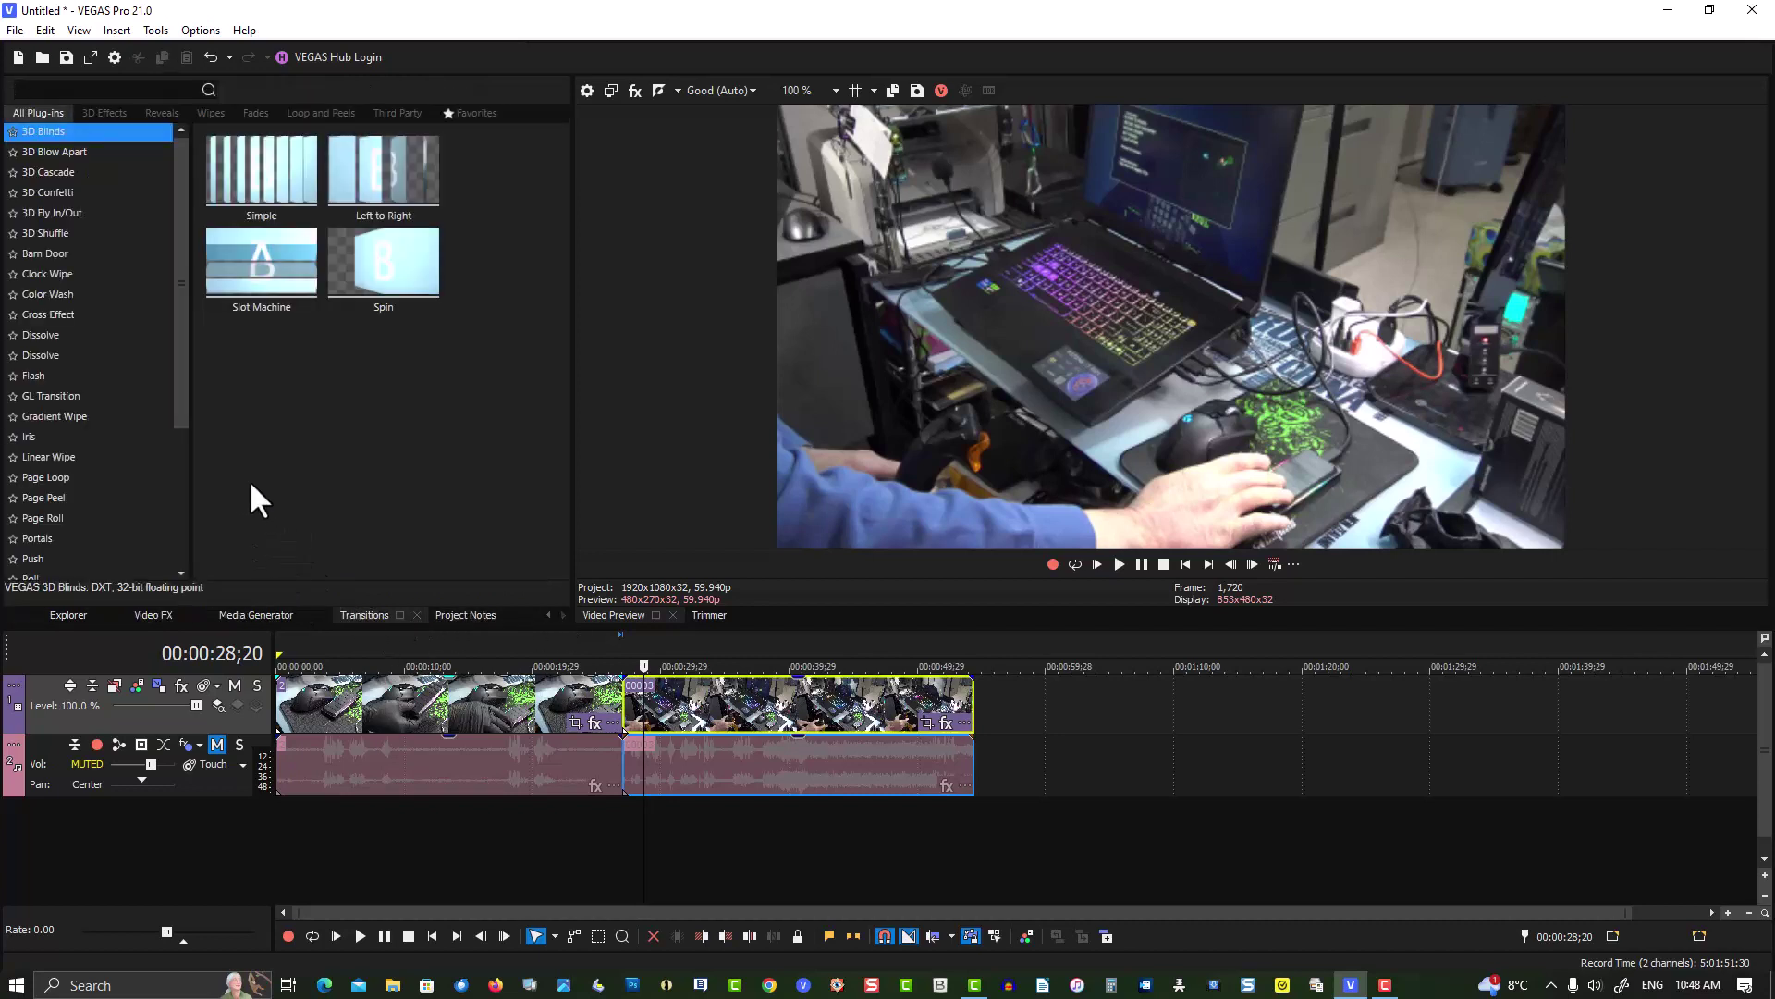
Apply the Spin Away preset of the 3D Fly In/Out transition to the cut between the two clips, keeping its default settings.
click(84, 215)
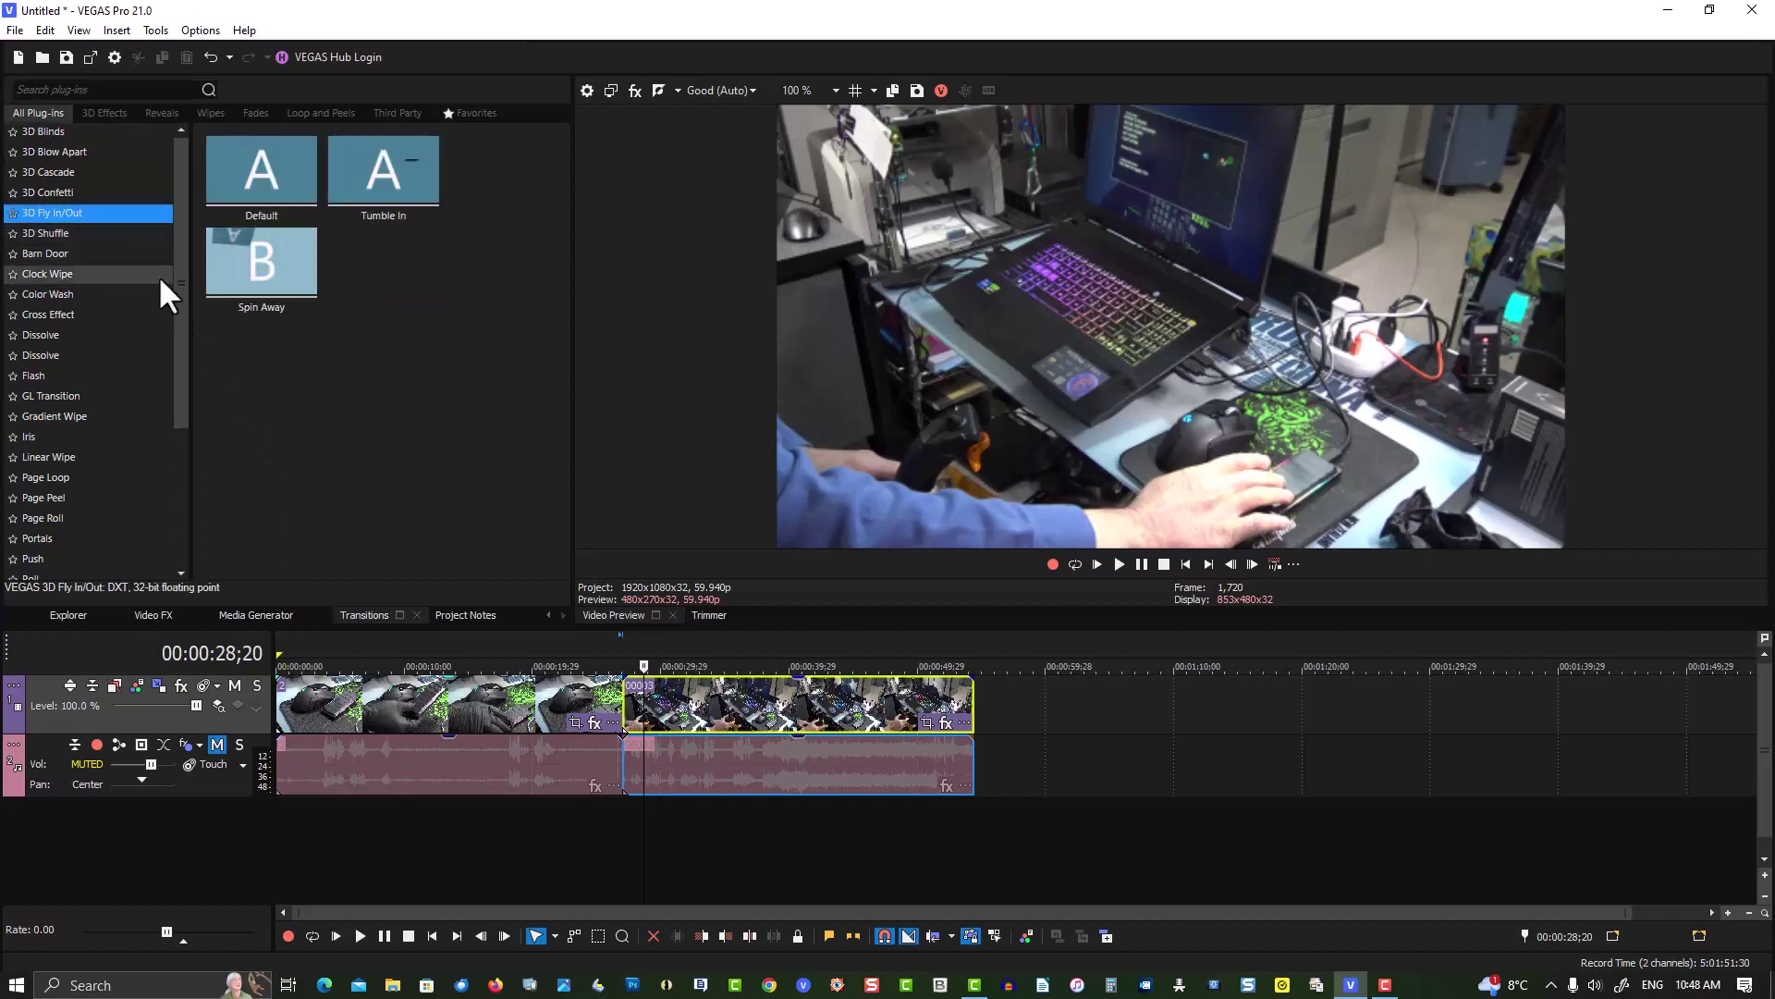
click(231, 270)
drag(230, 270, 629, 704)
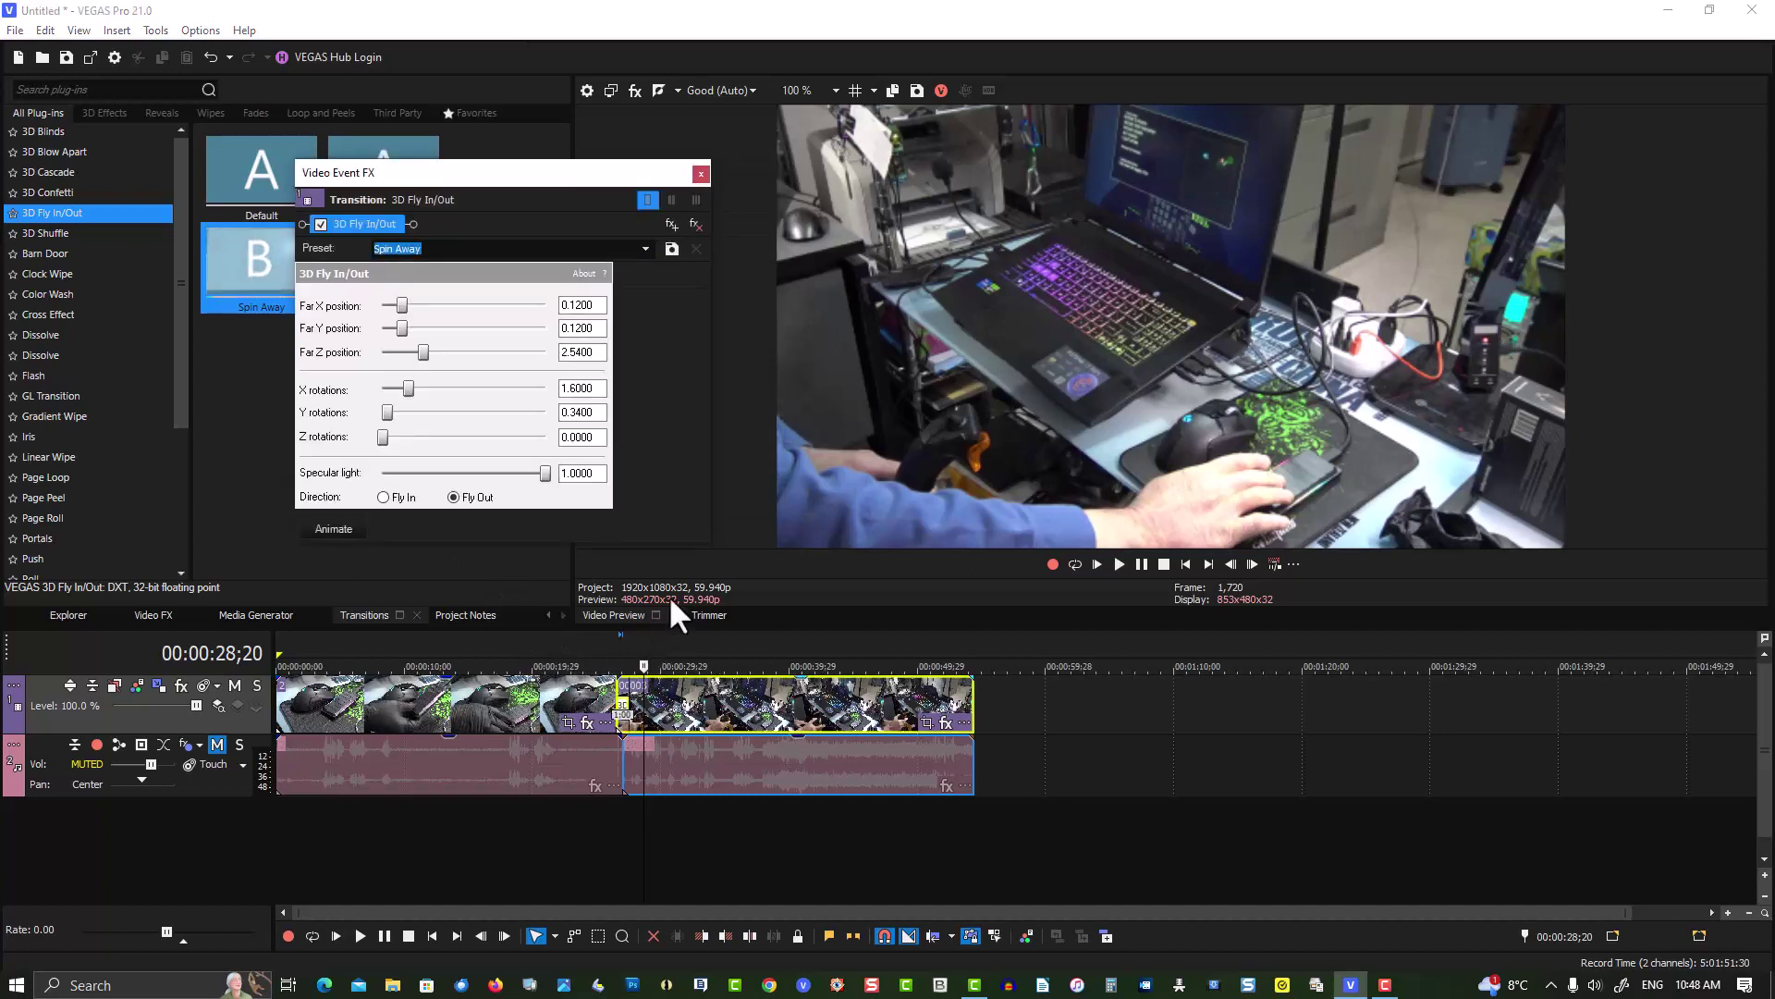
click(701, 173)
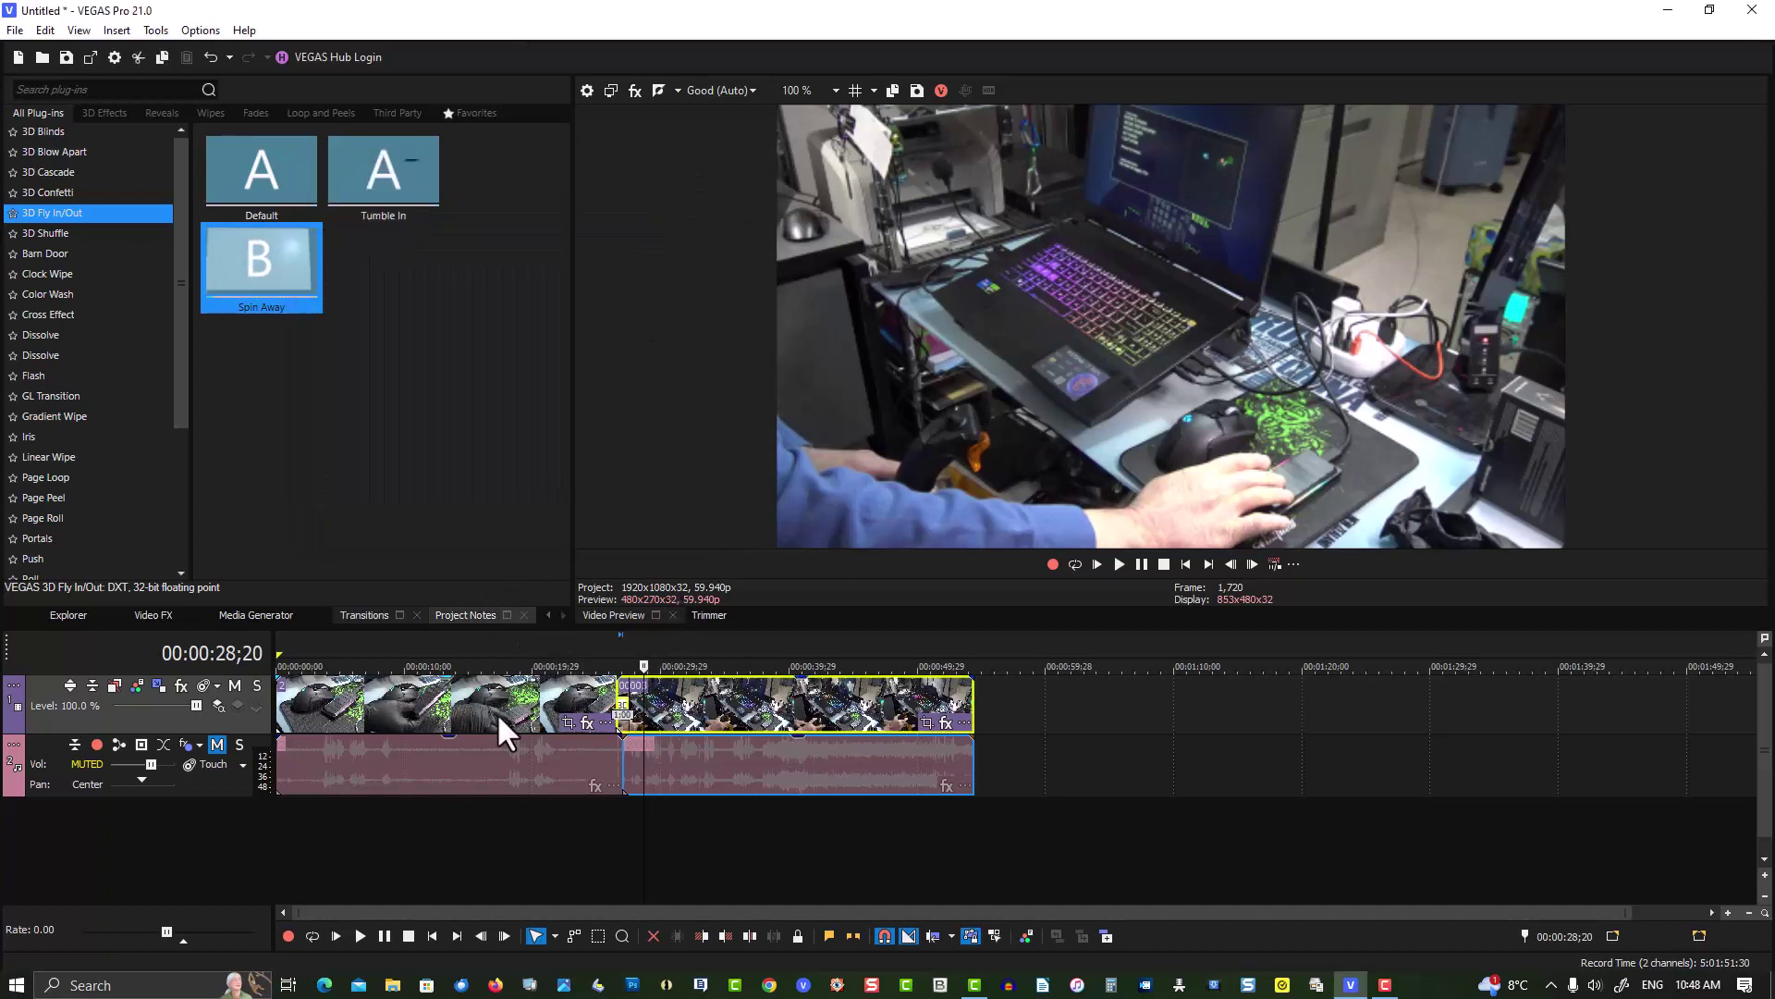
Play across the transition between the two clips from 00:00:25;21, and pause after it.
click(606, 665)
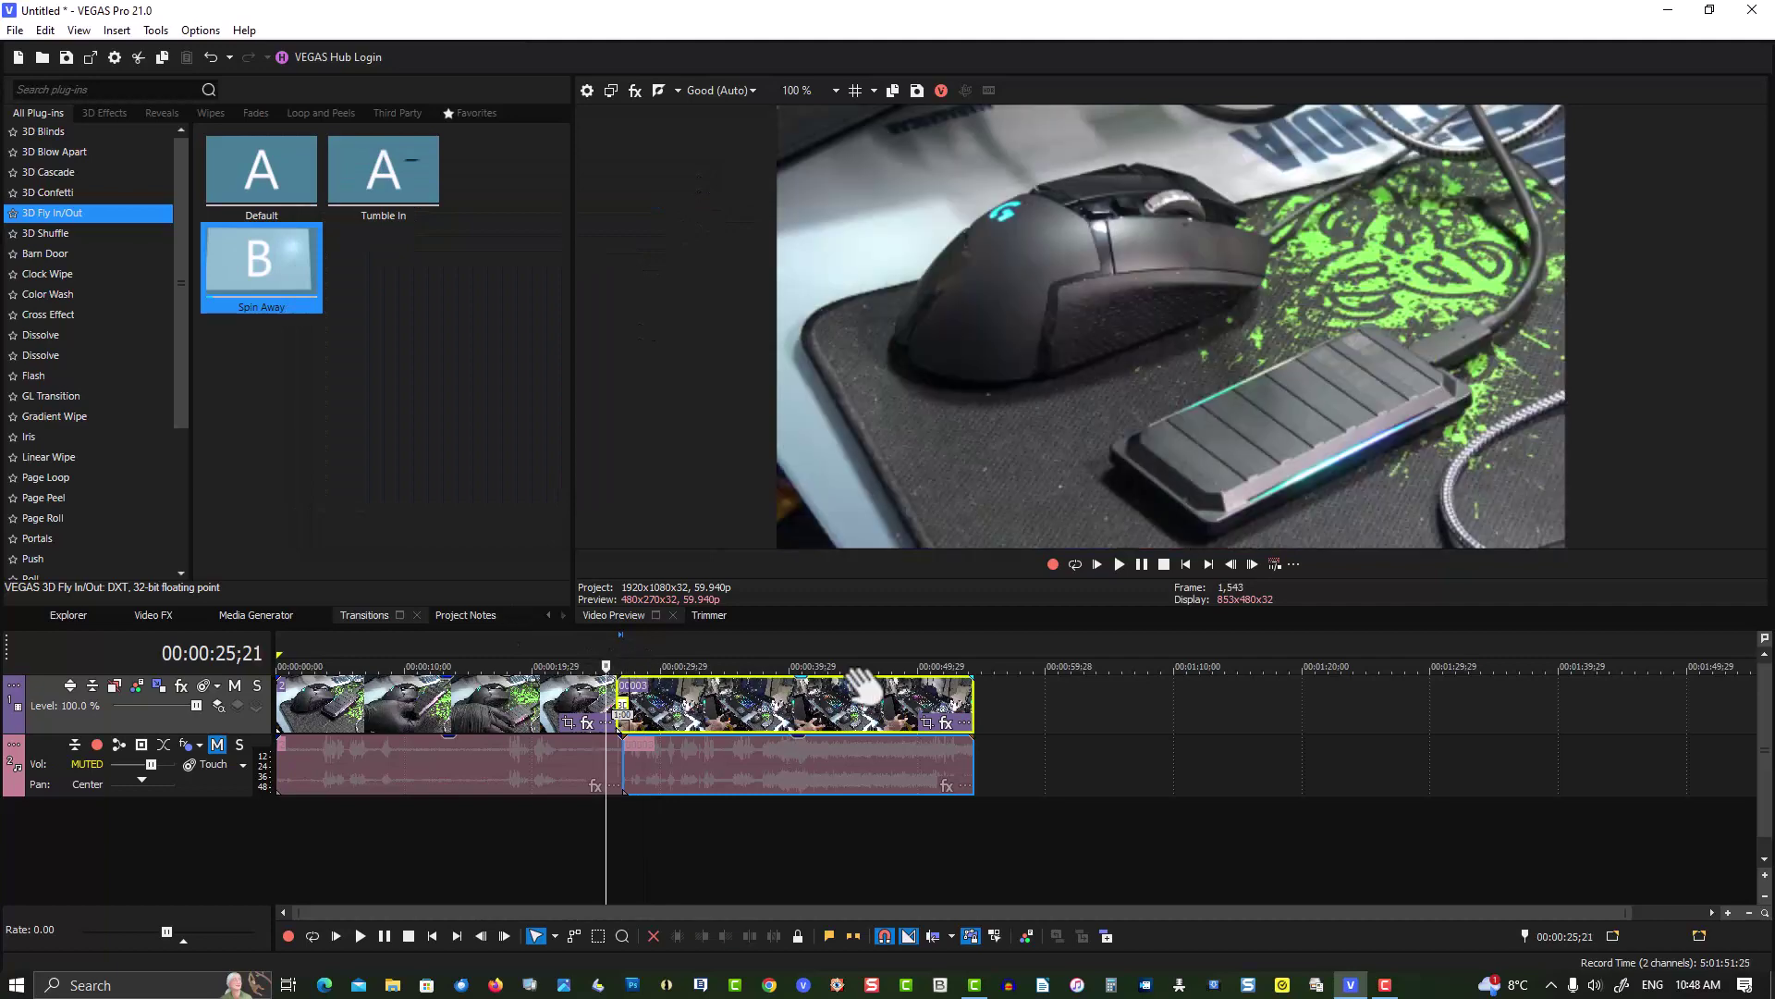
click(1121, 564)
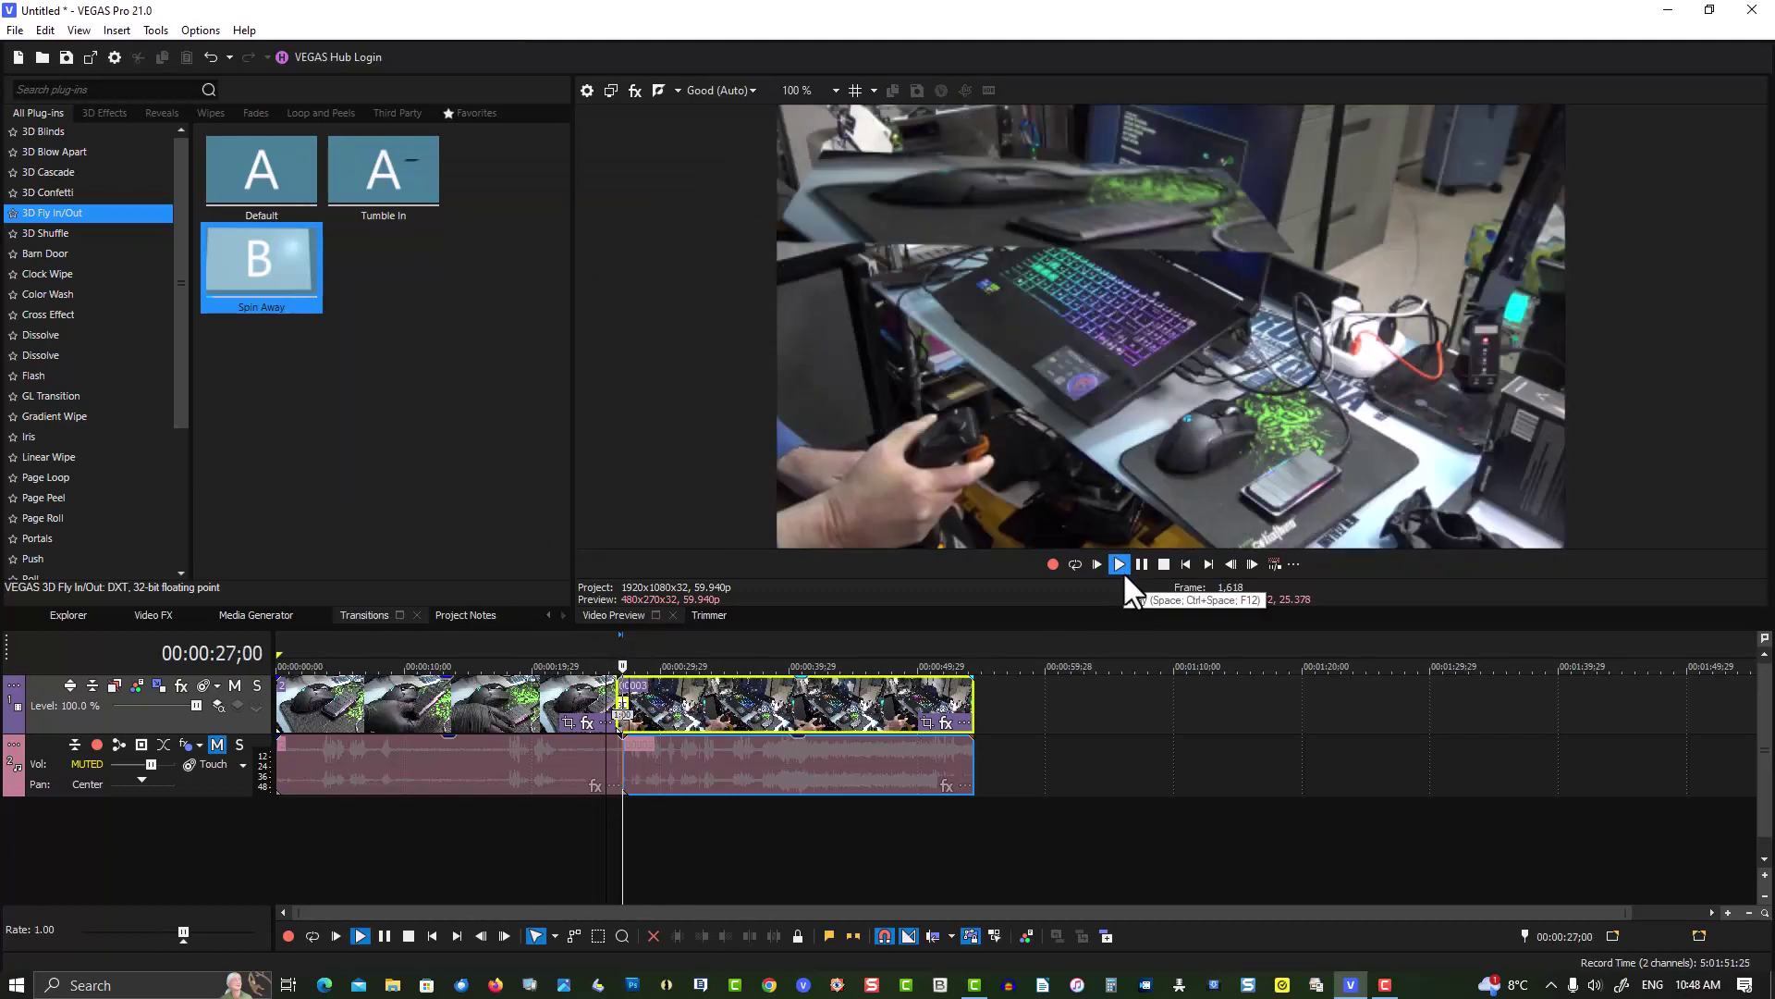
click(1141, 564)
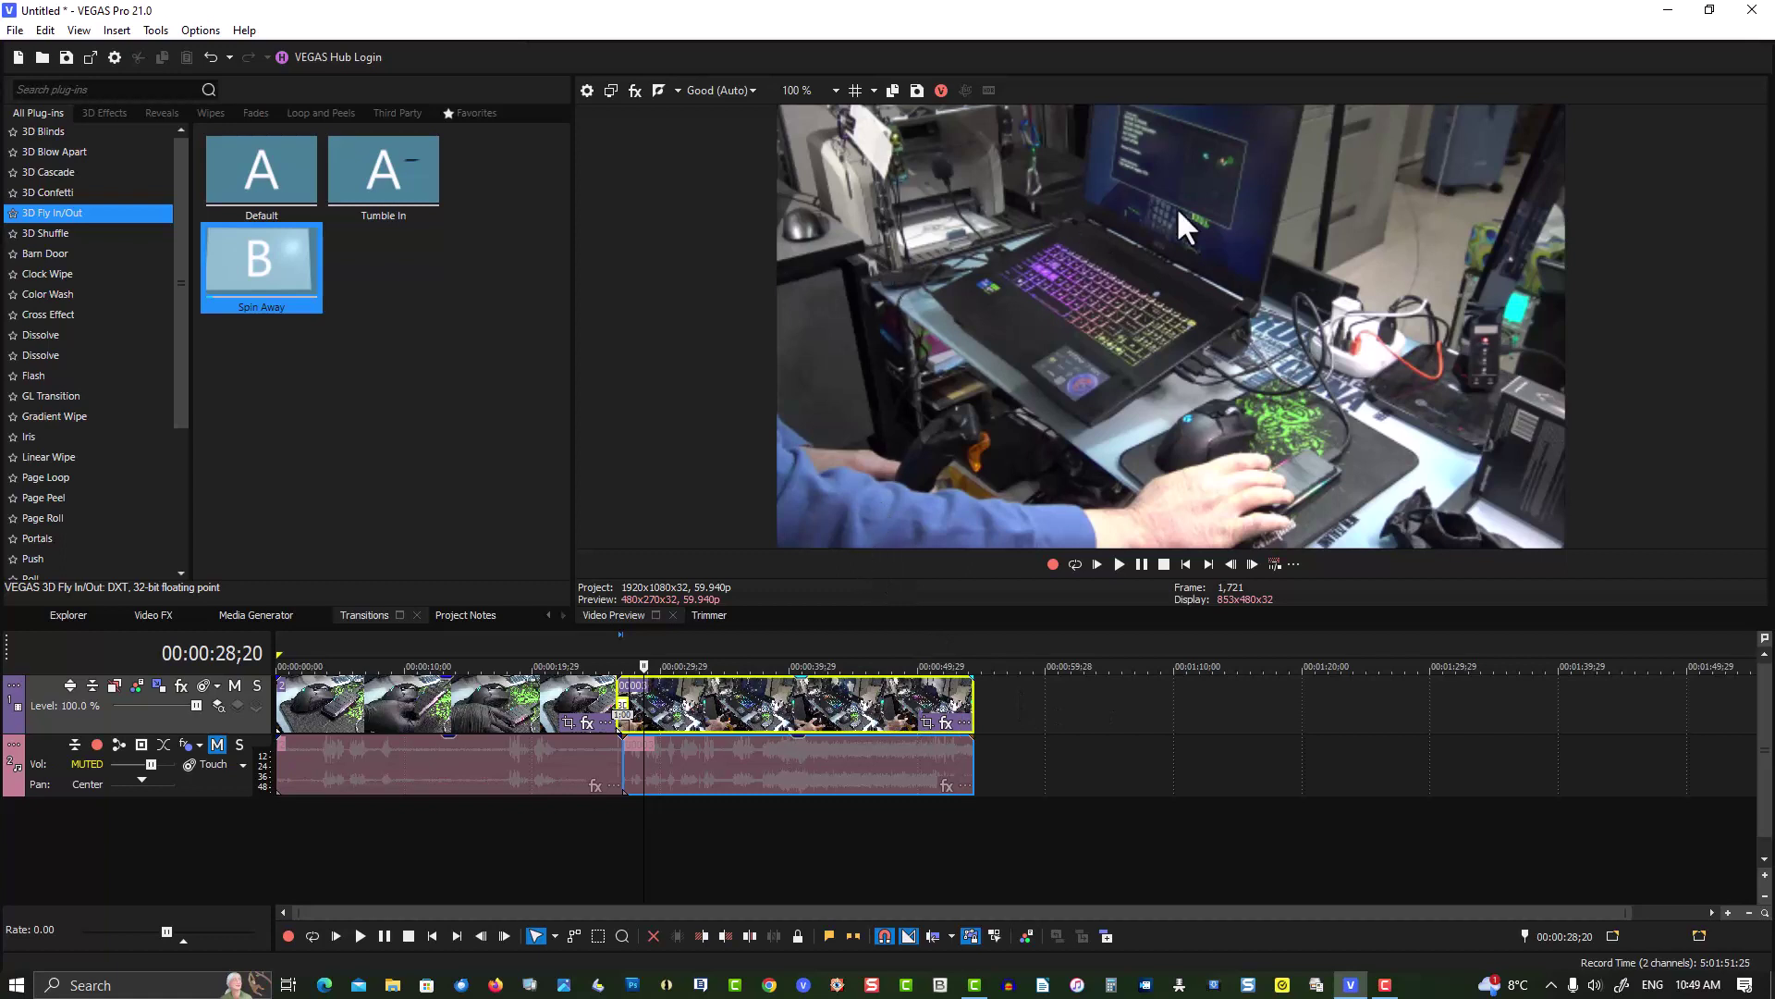
Set the video preview quality to Best (Full).
click(732, 91)
mouse_move(730, 149)
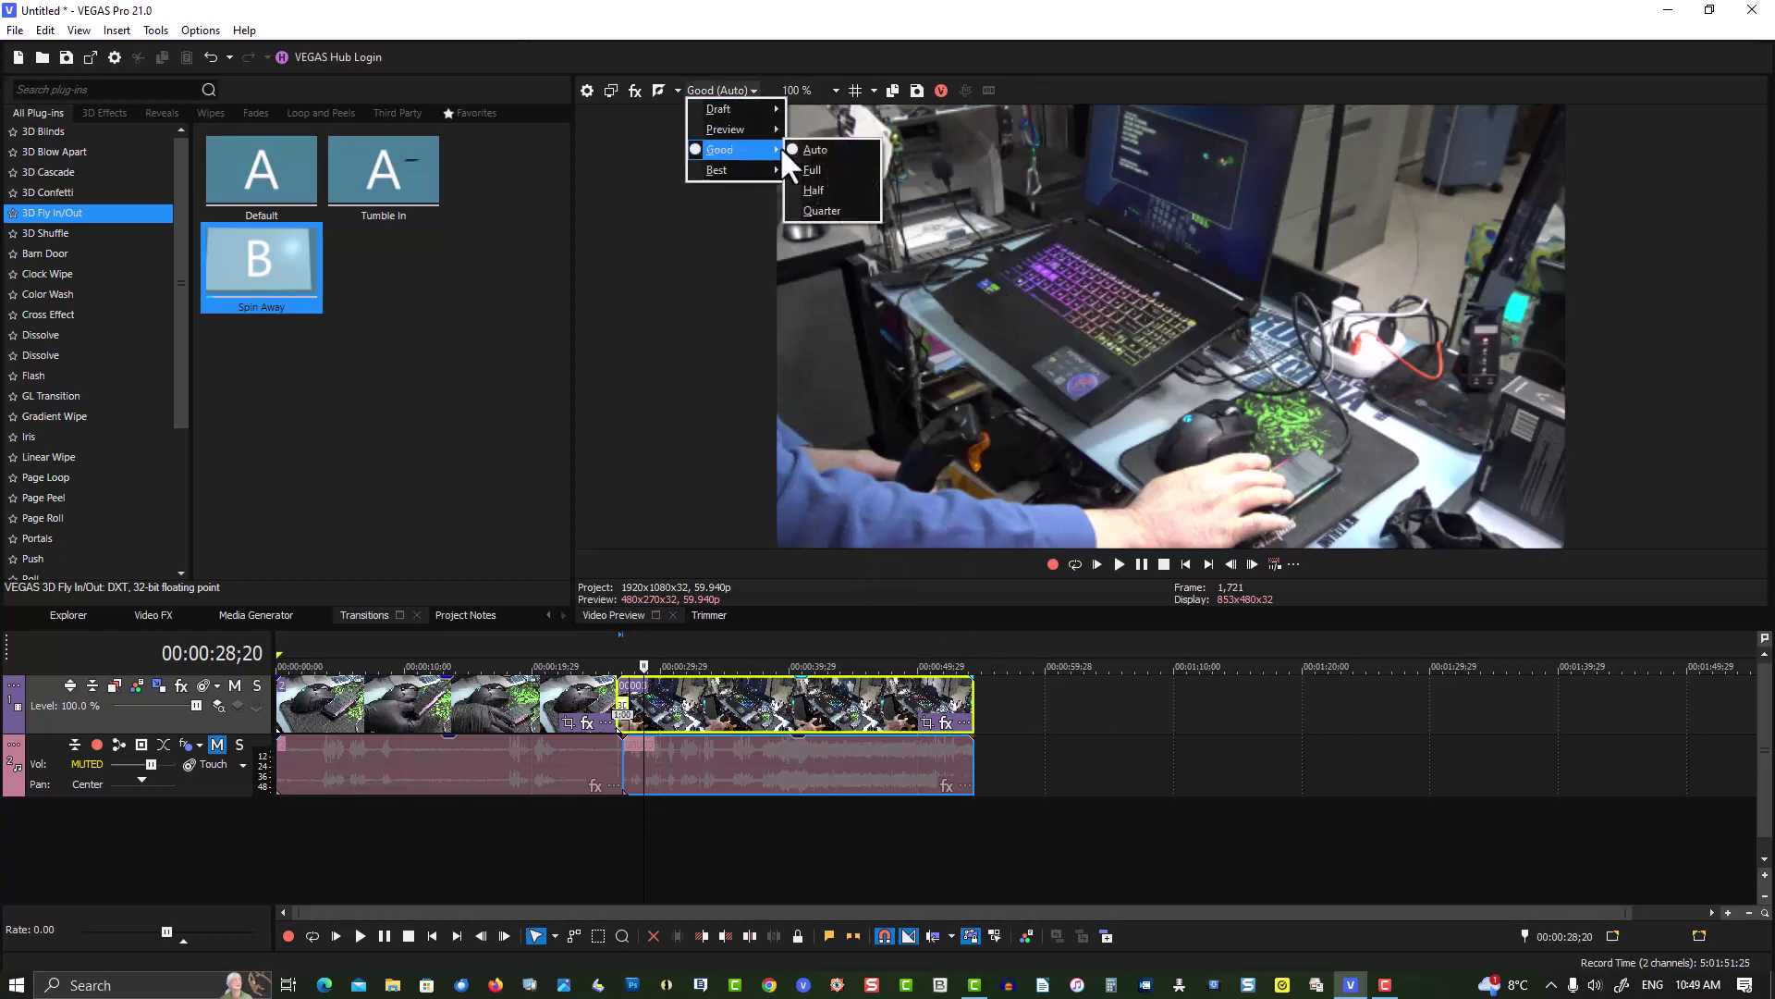
click(641, 141)
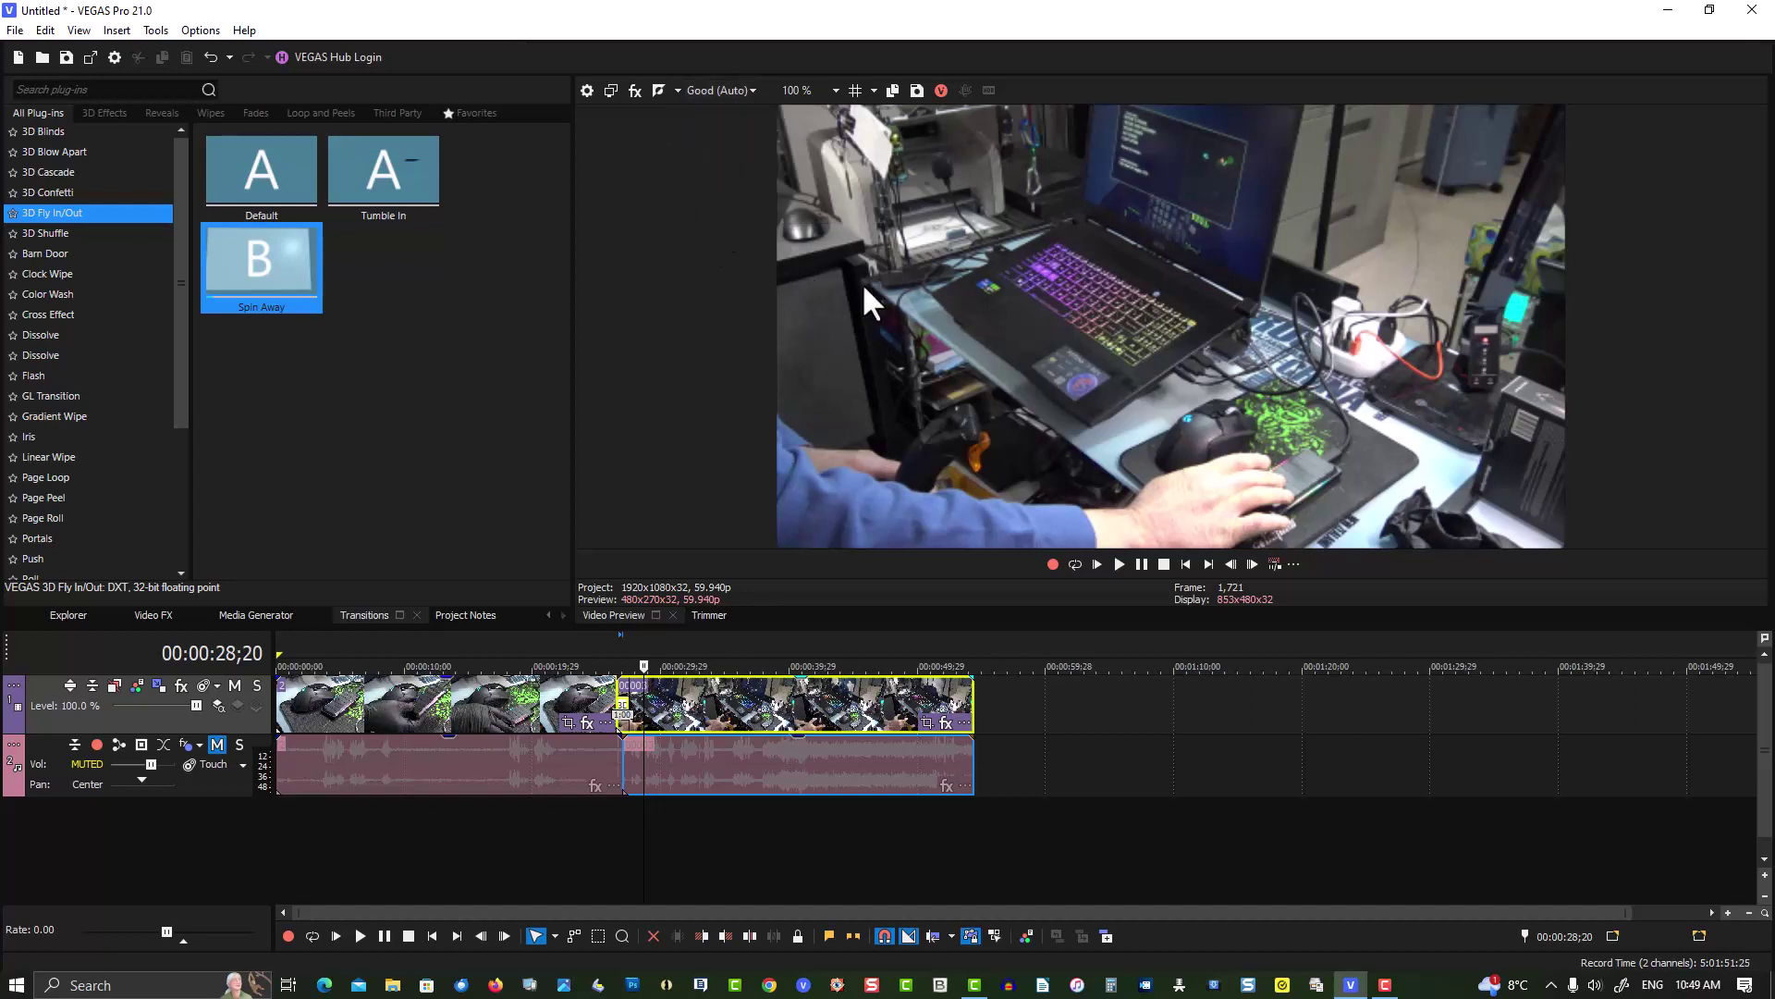
click(723, 90)
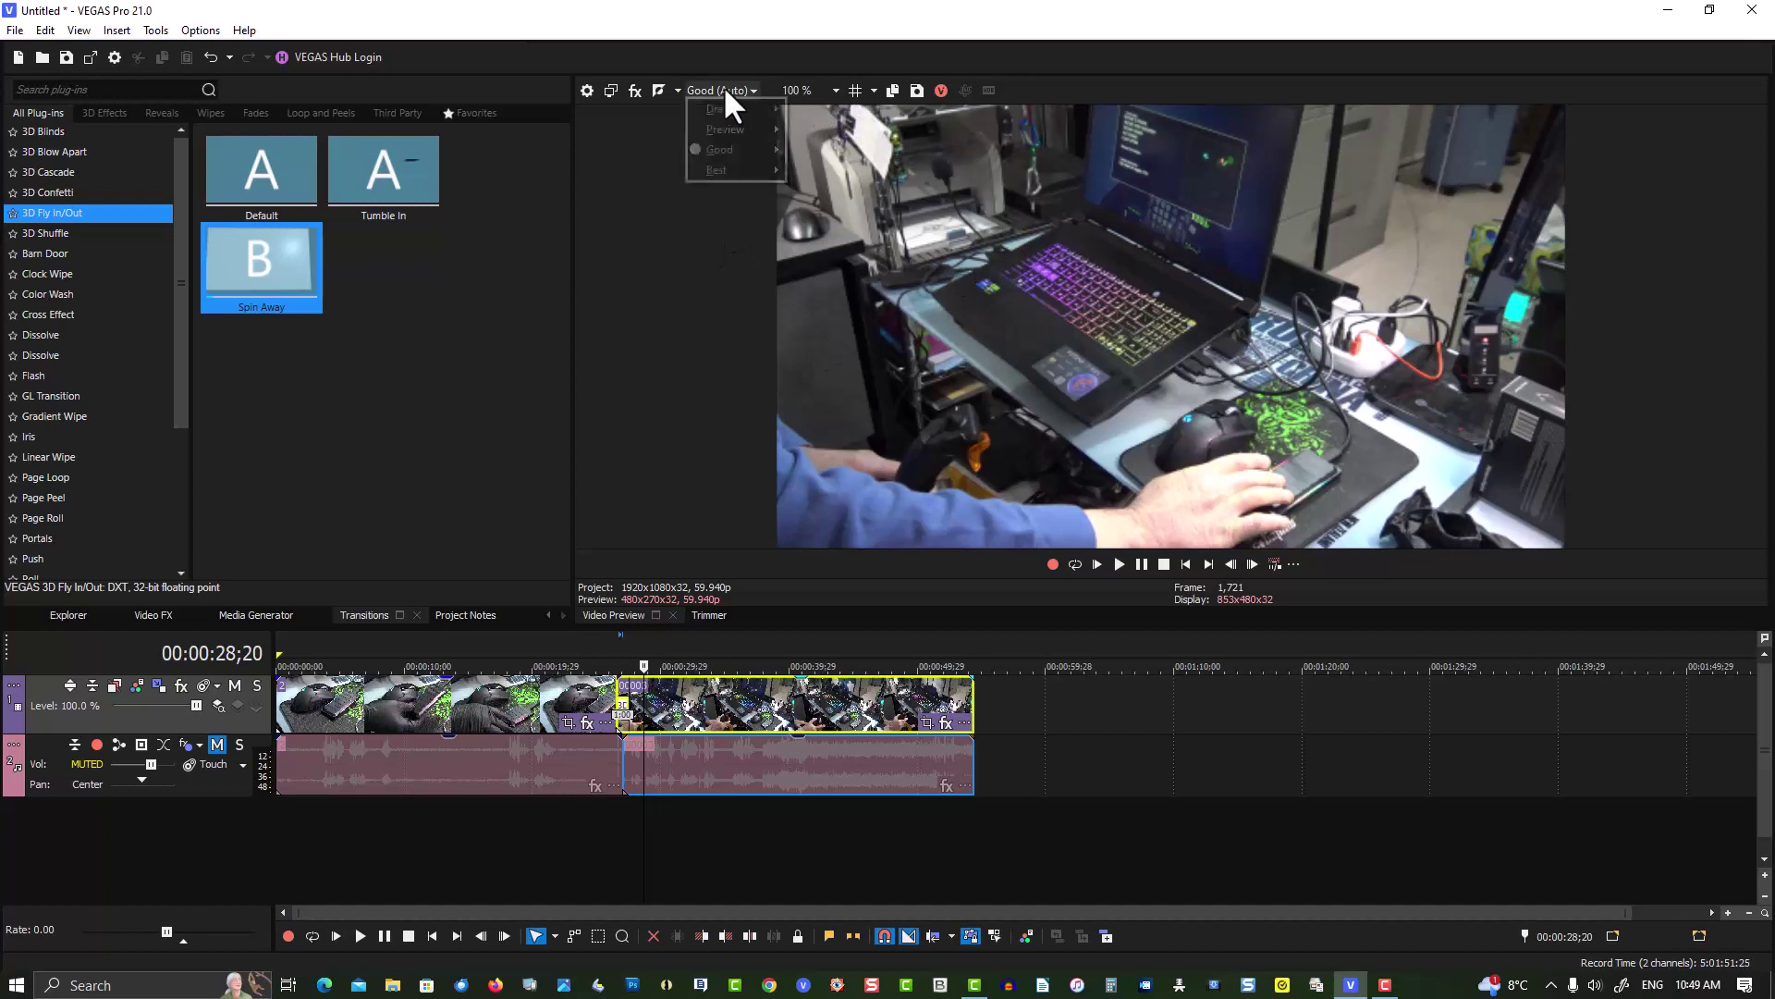
mouse_move(723, 166)
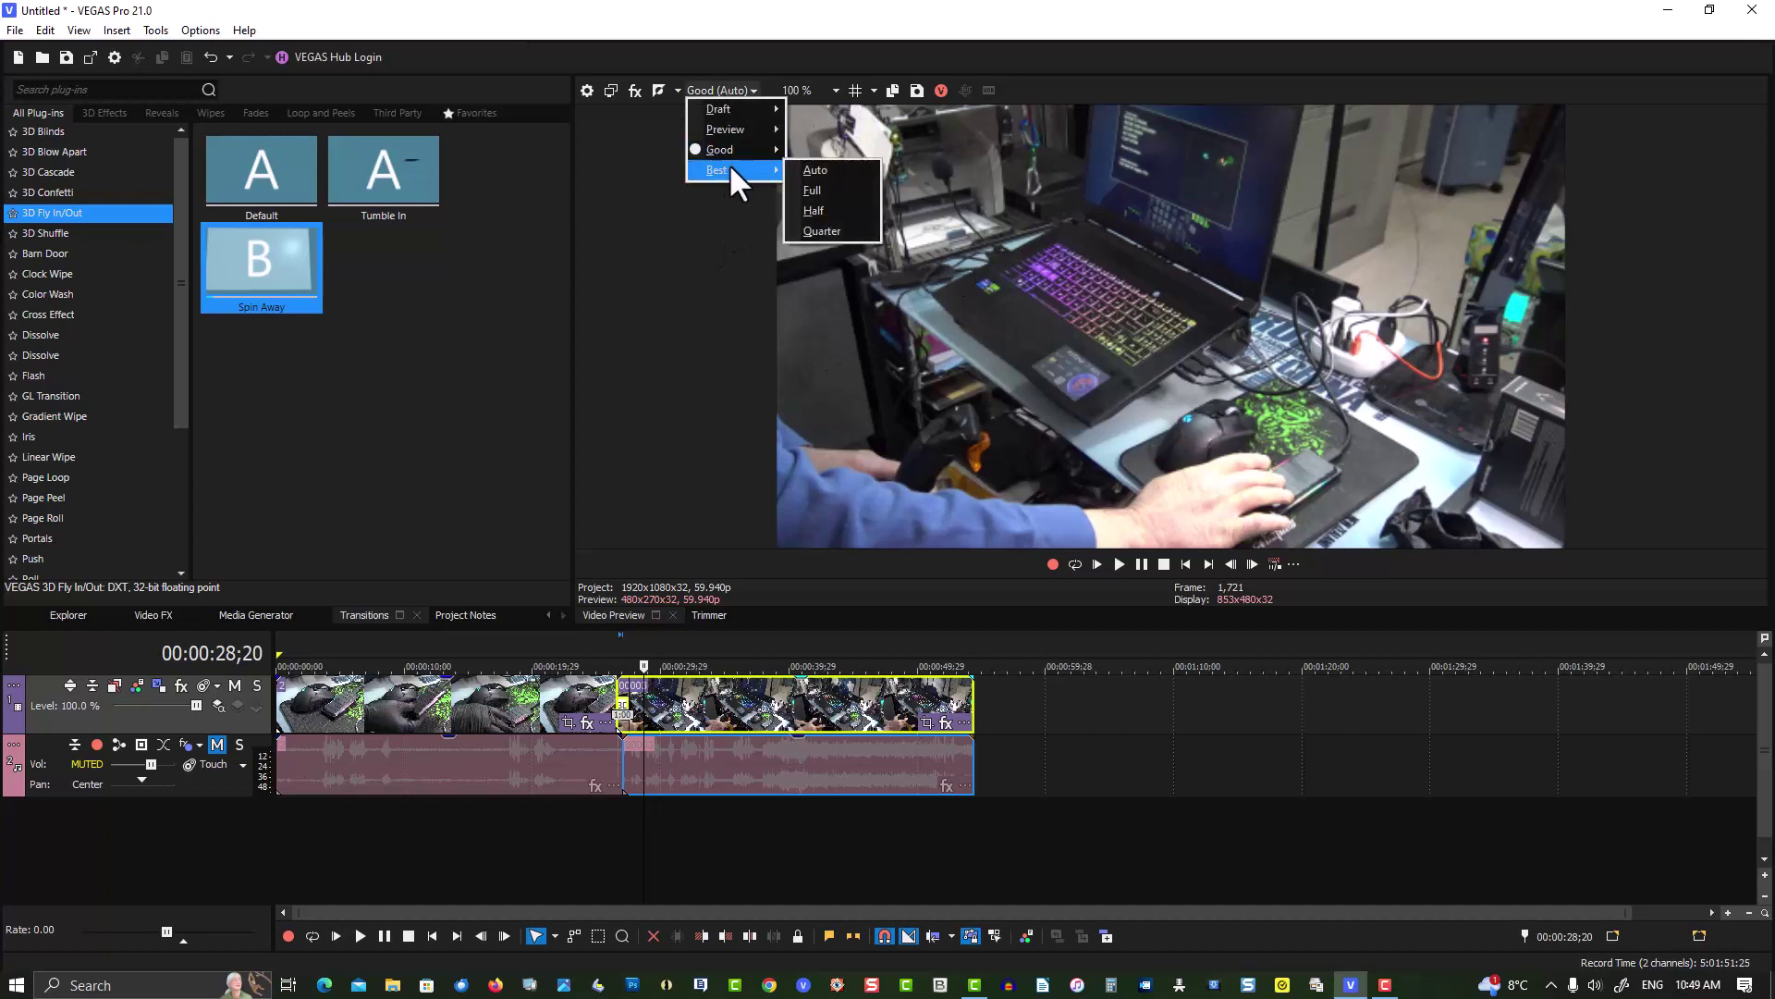
click(834, 188)
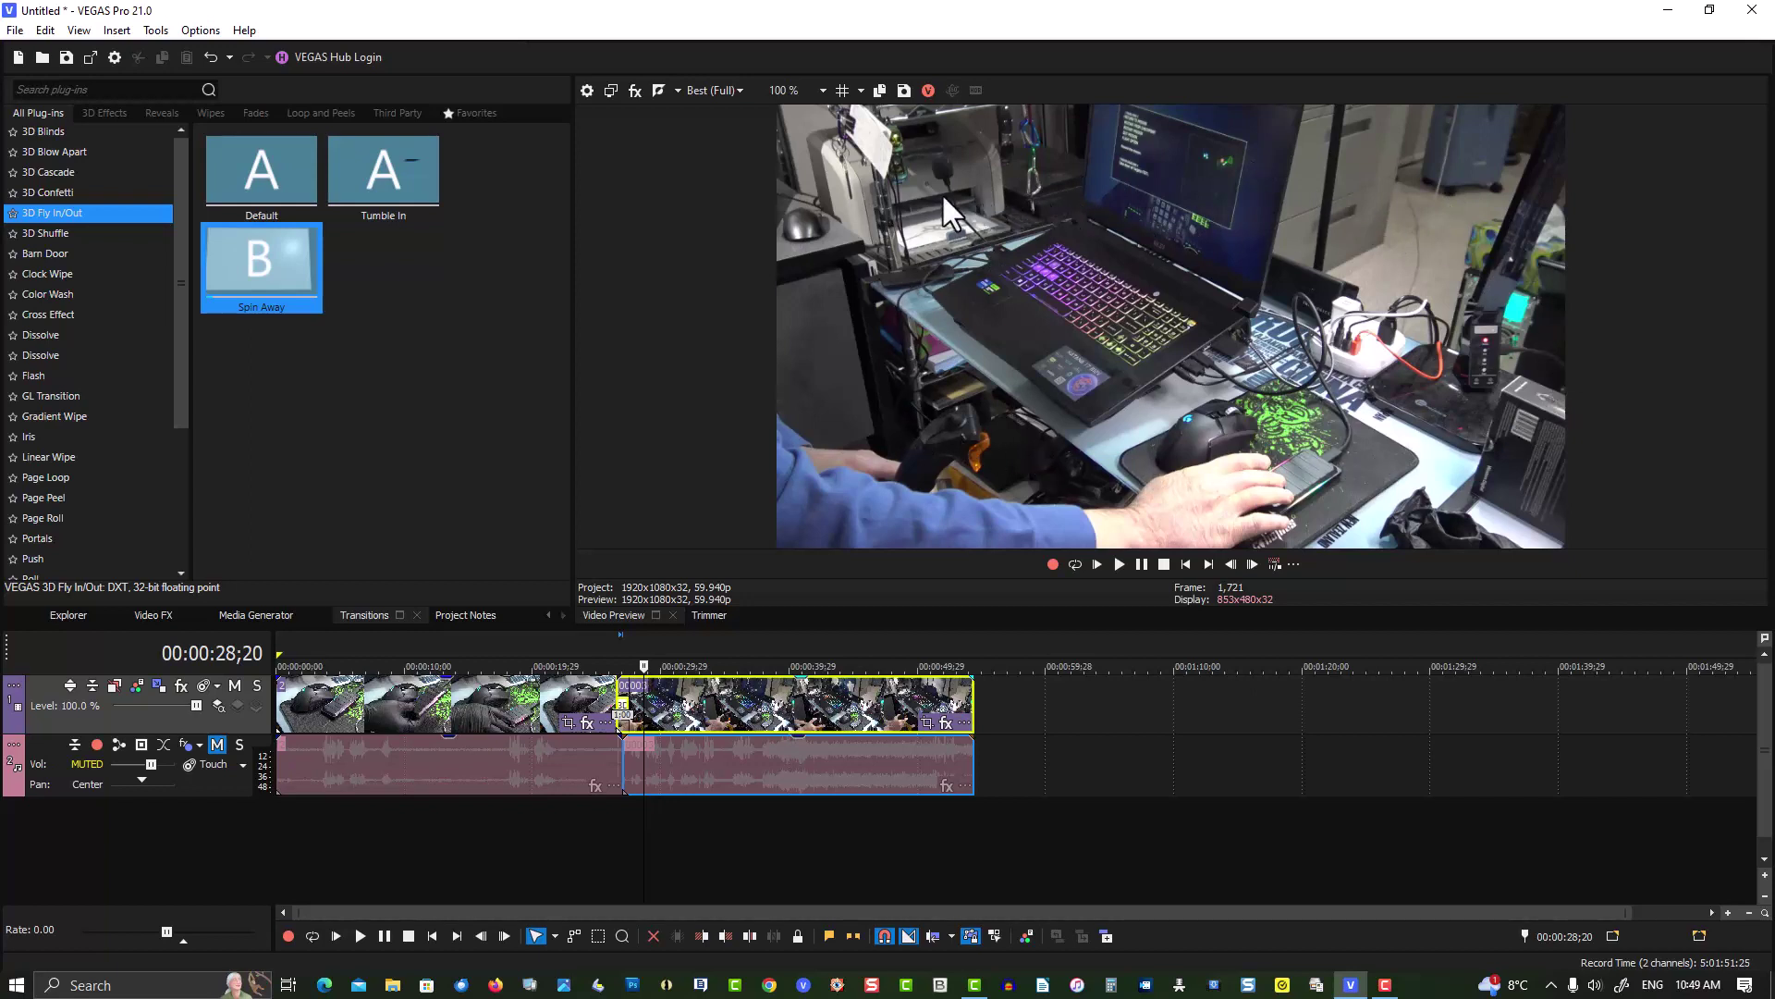
Return the video preview quality to Good (Auto).
click(725, 91)
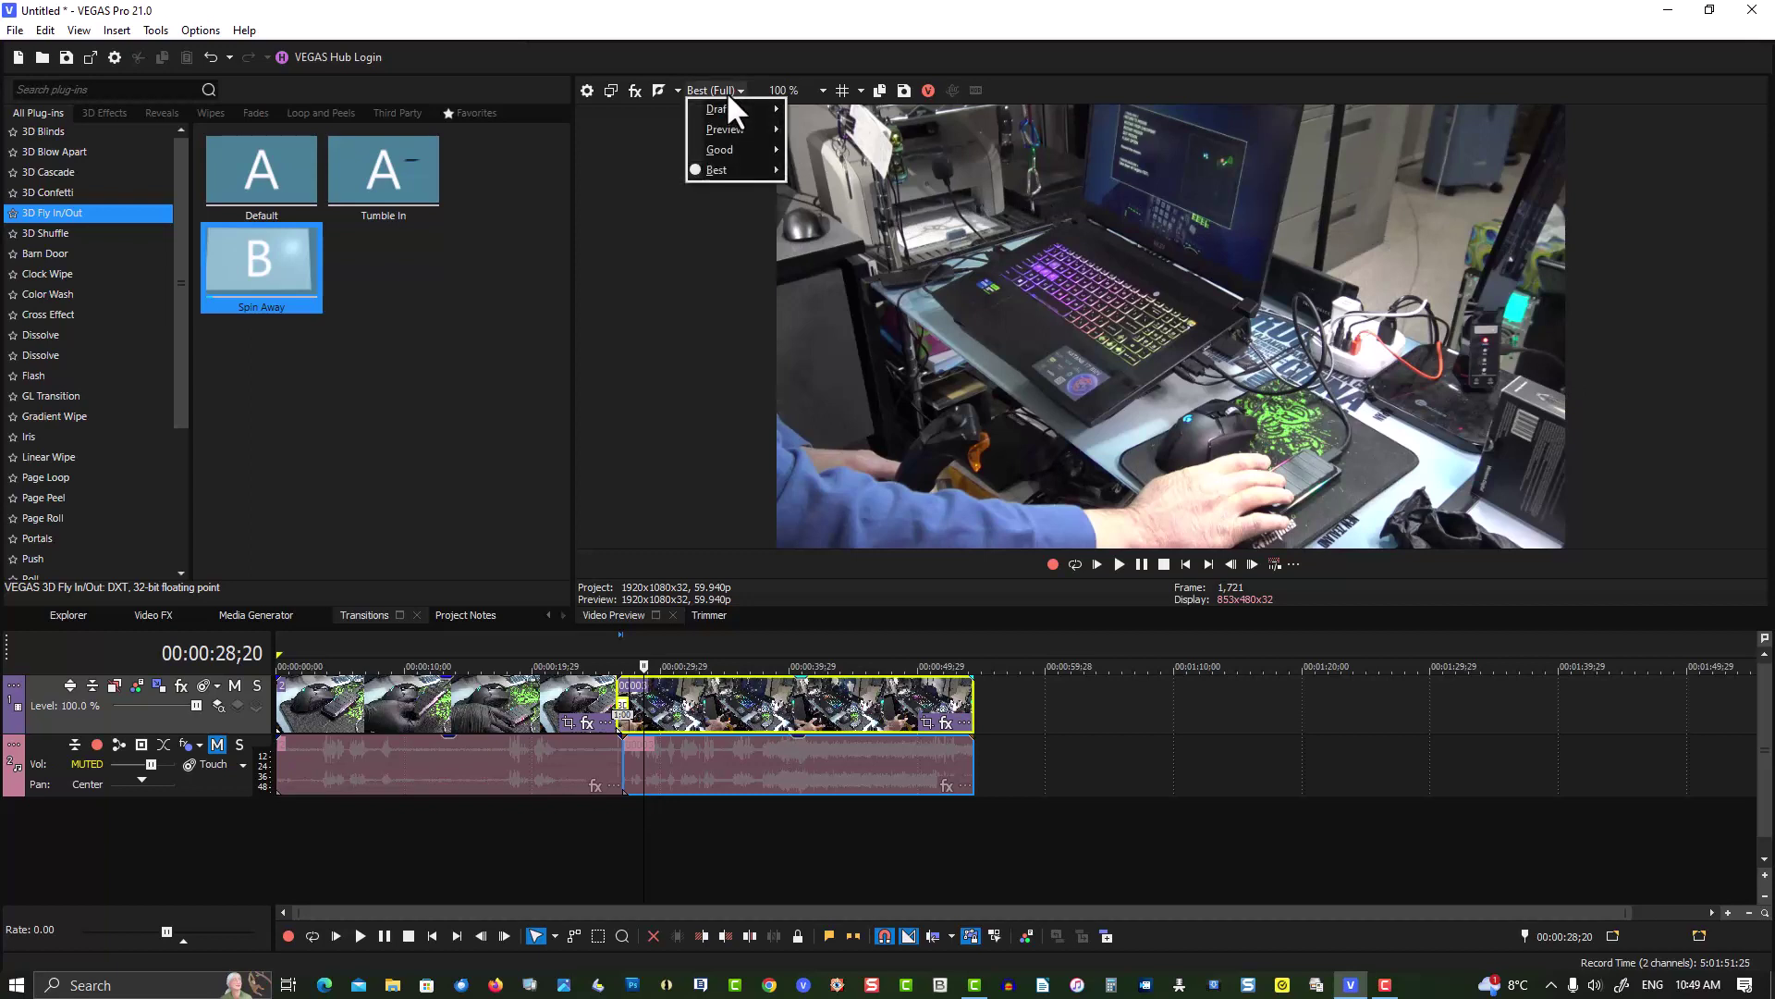
mouse_move(724, 146)
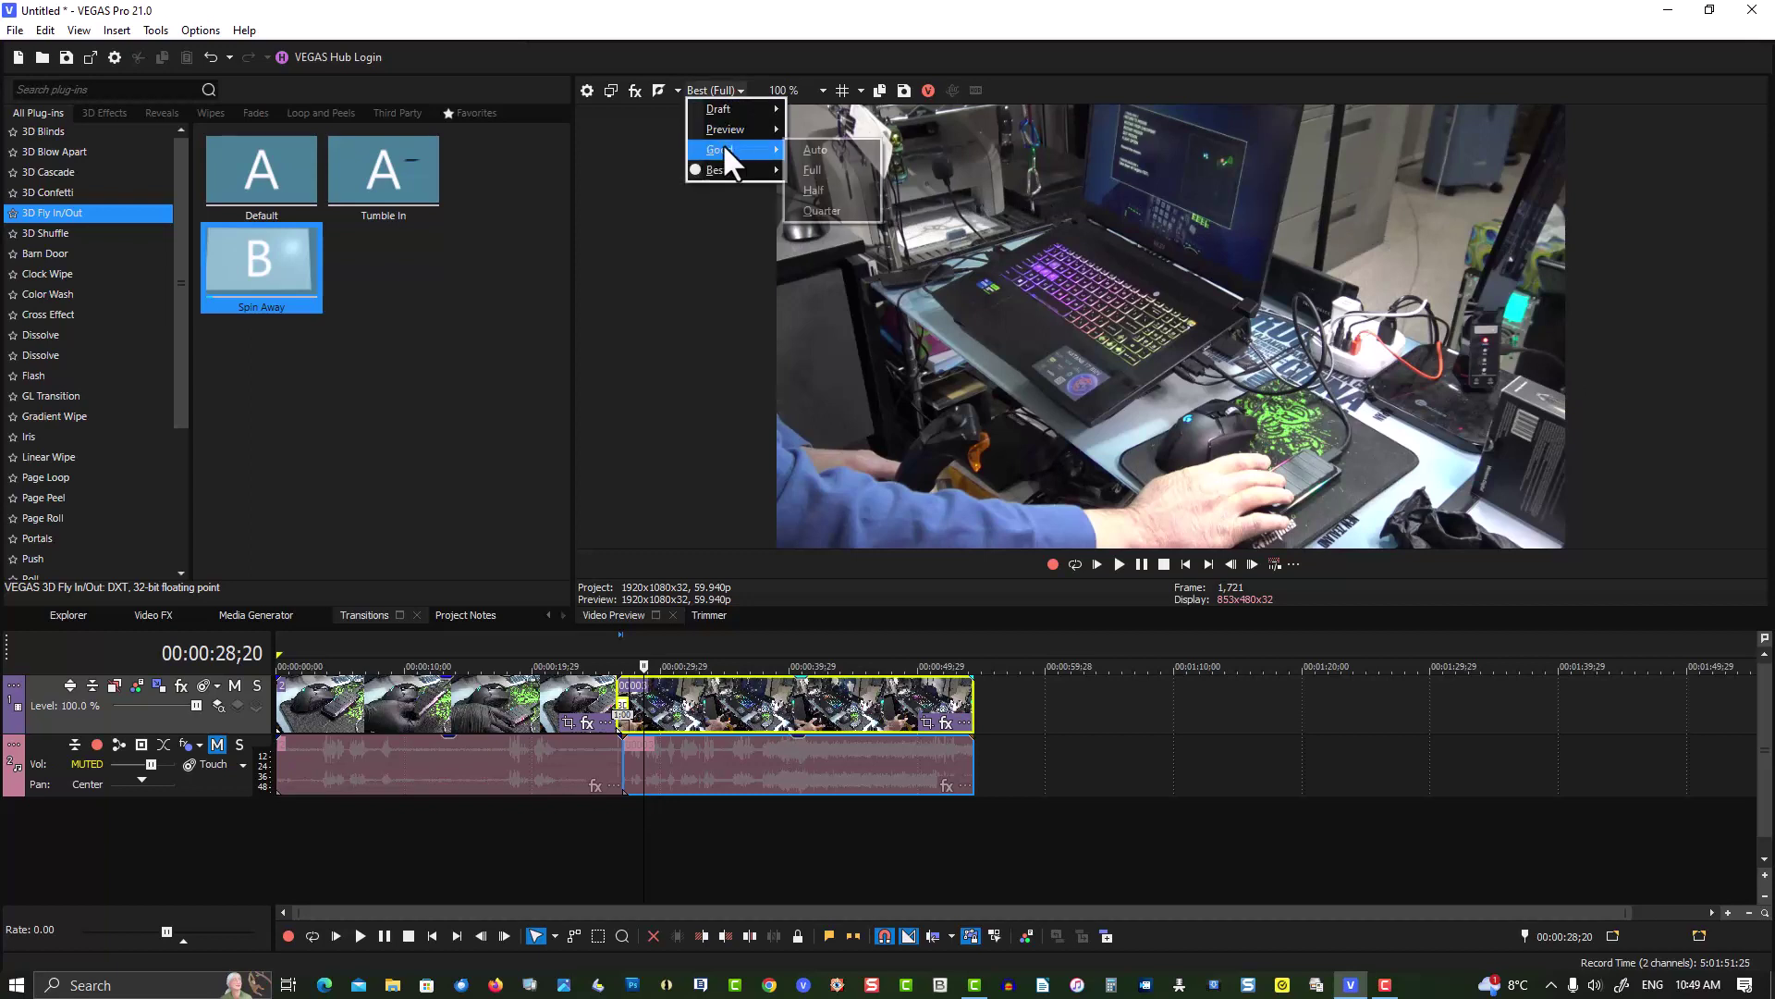
click(818, 148)
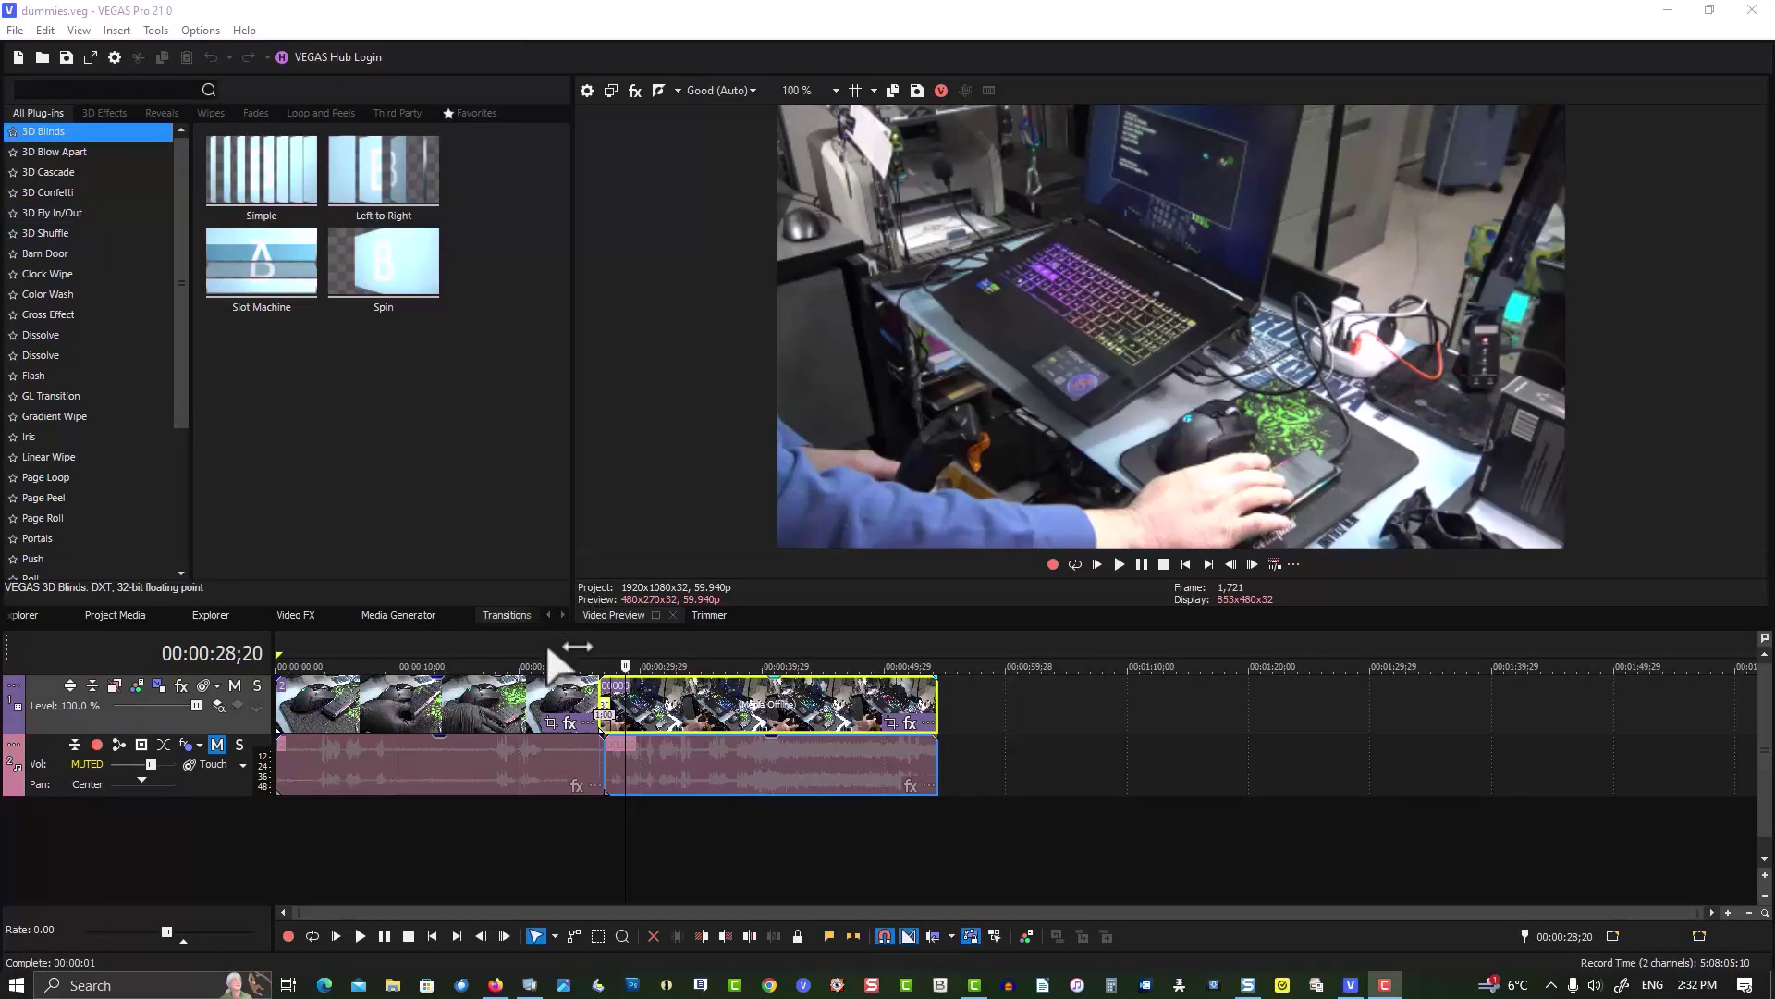
Insert a new video track above the clips and add a text media event to it at 00:00:28;20.
right_click(951, 695)
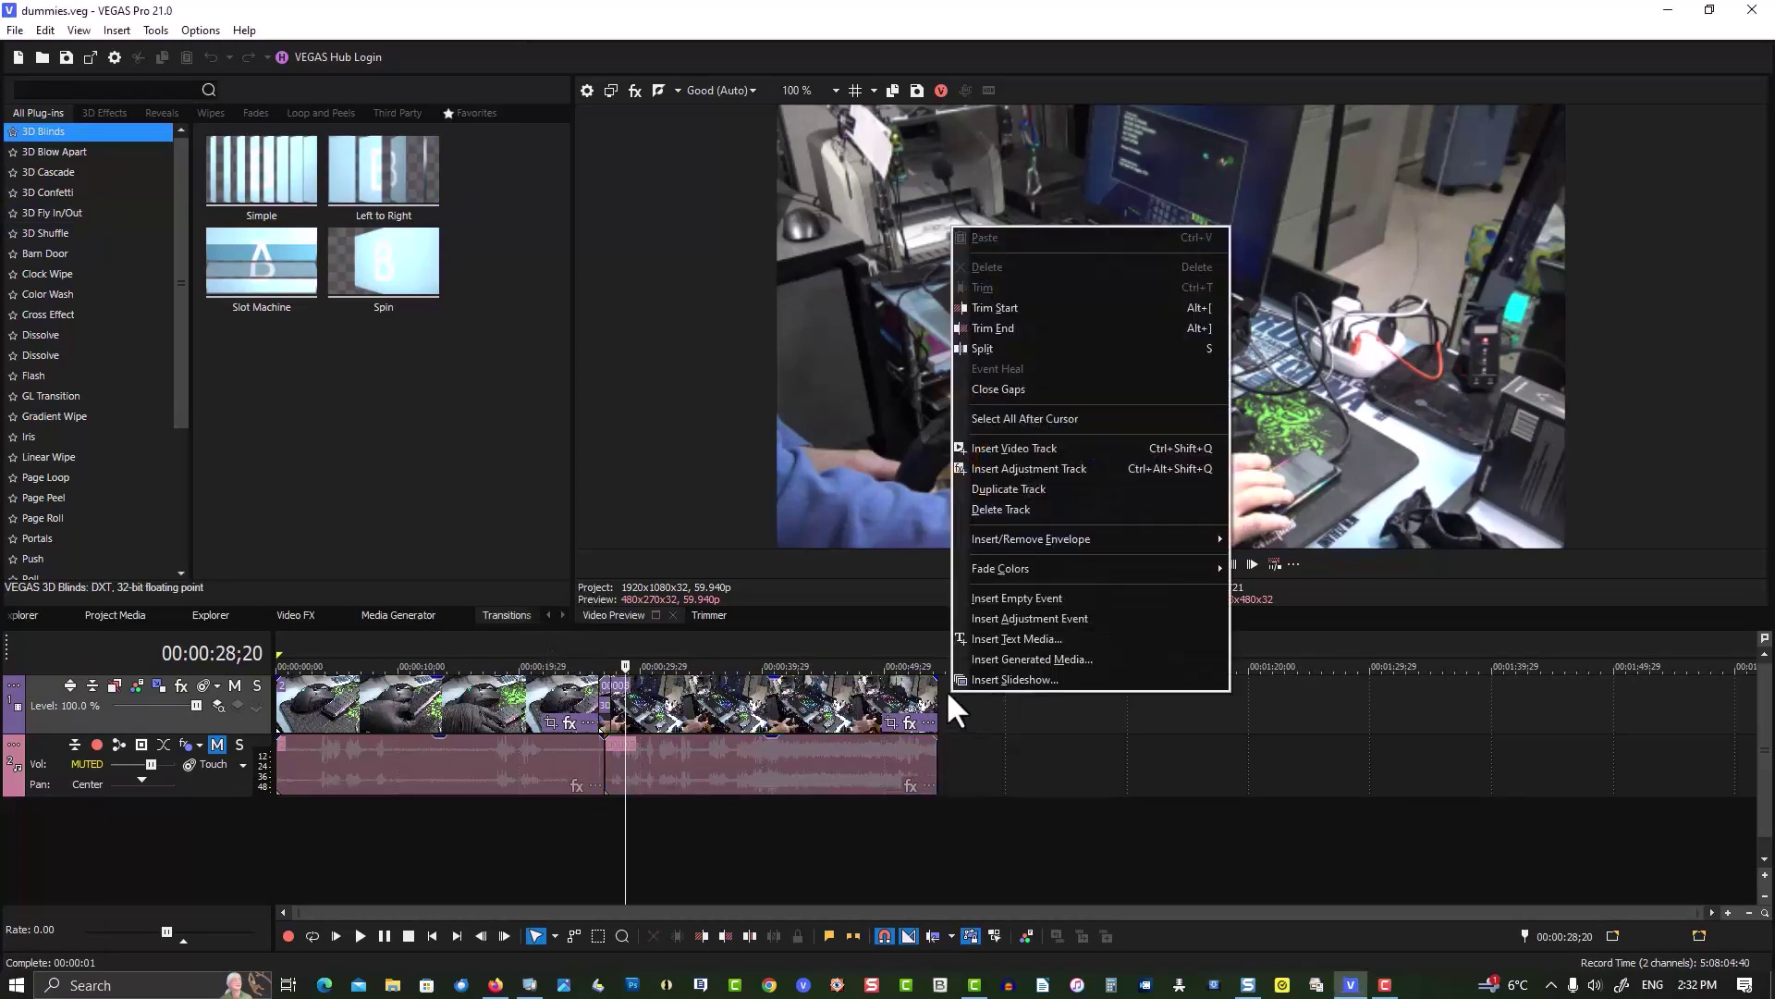
click(989, 446)
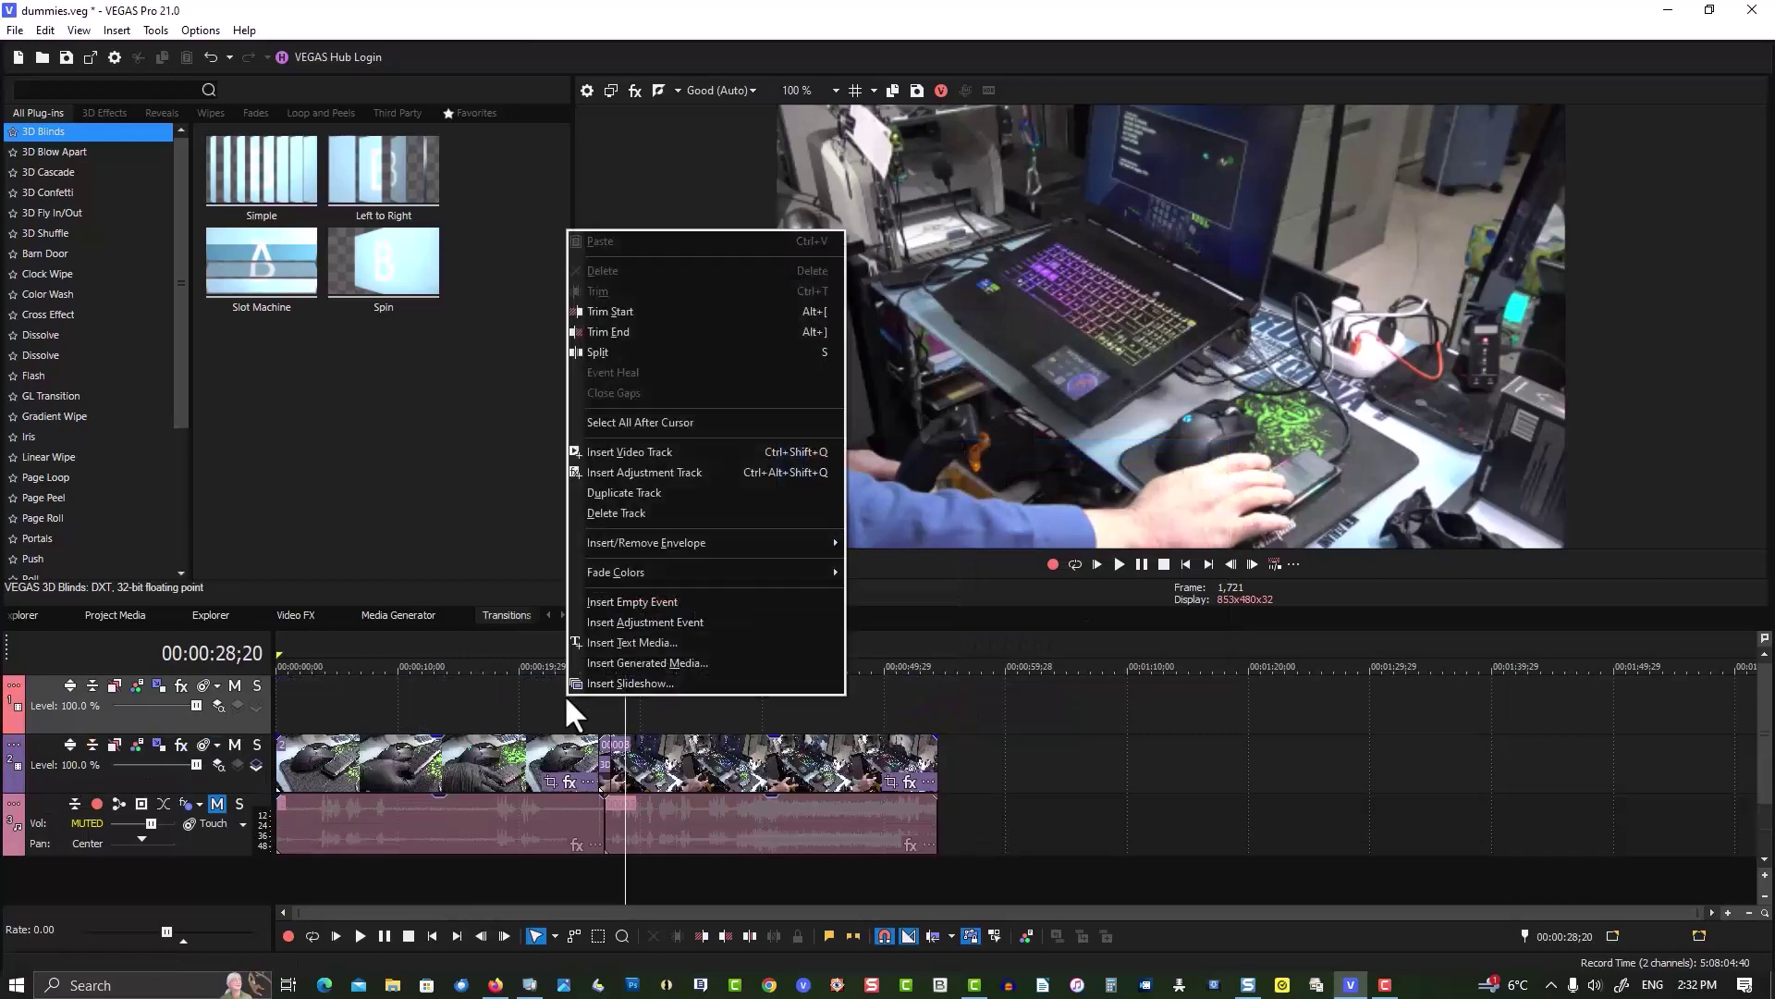
right_click(564, 694)
click(597, 644)
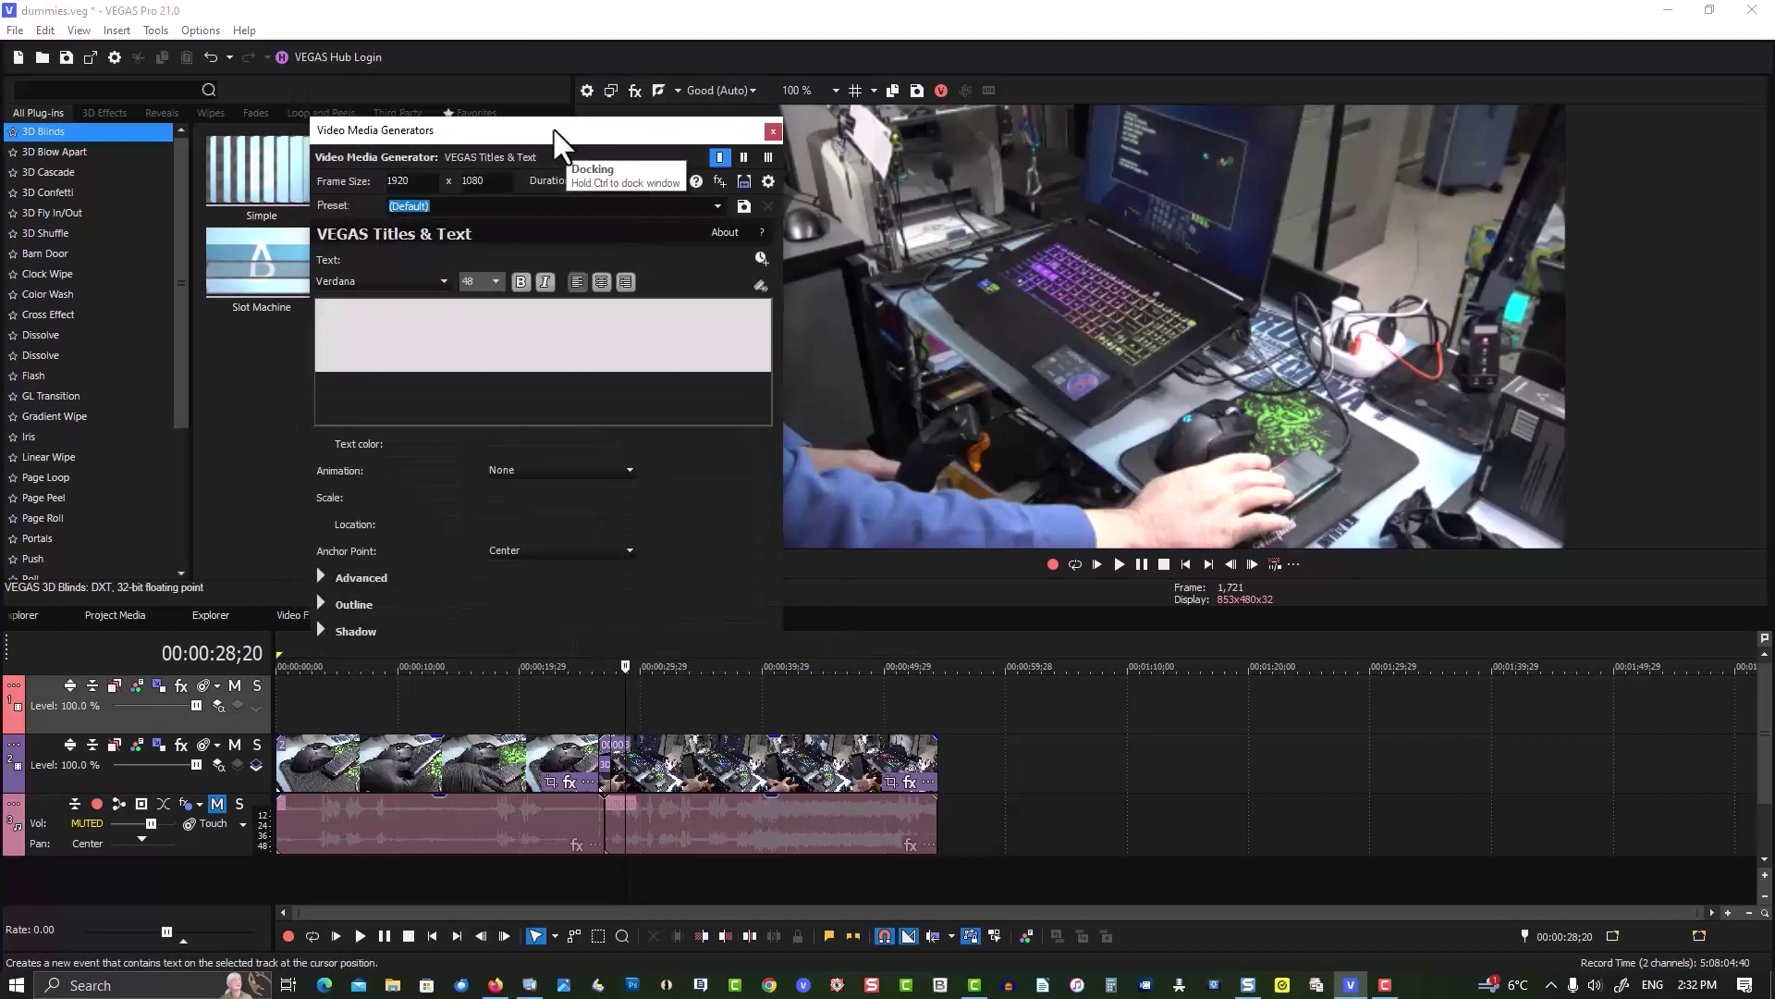
Replace the title's sample text with "TEST" and reduce its scale to 0.908.
drag(545, 138, 556, 167)
click(701, 360)
key(ctrl+a)
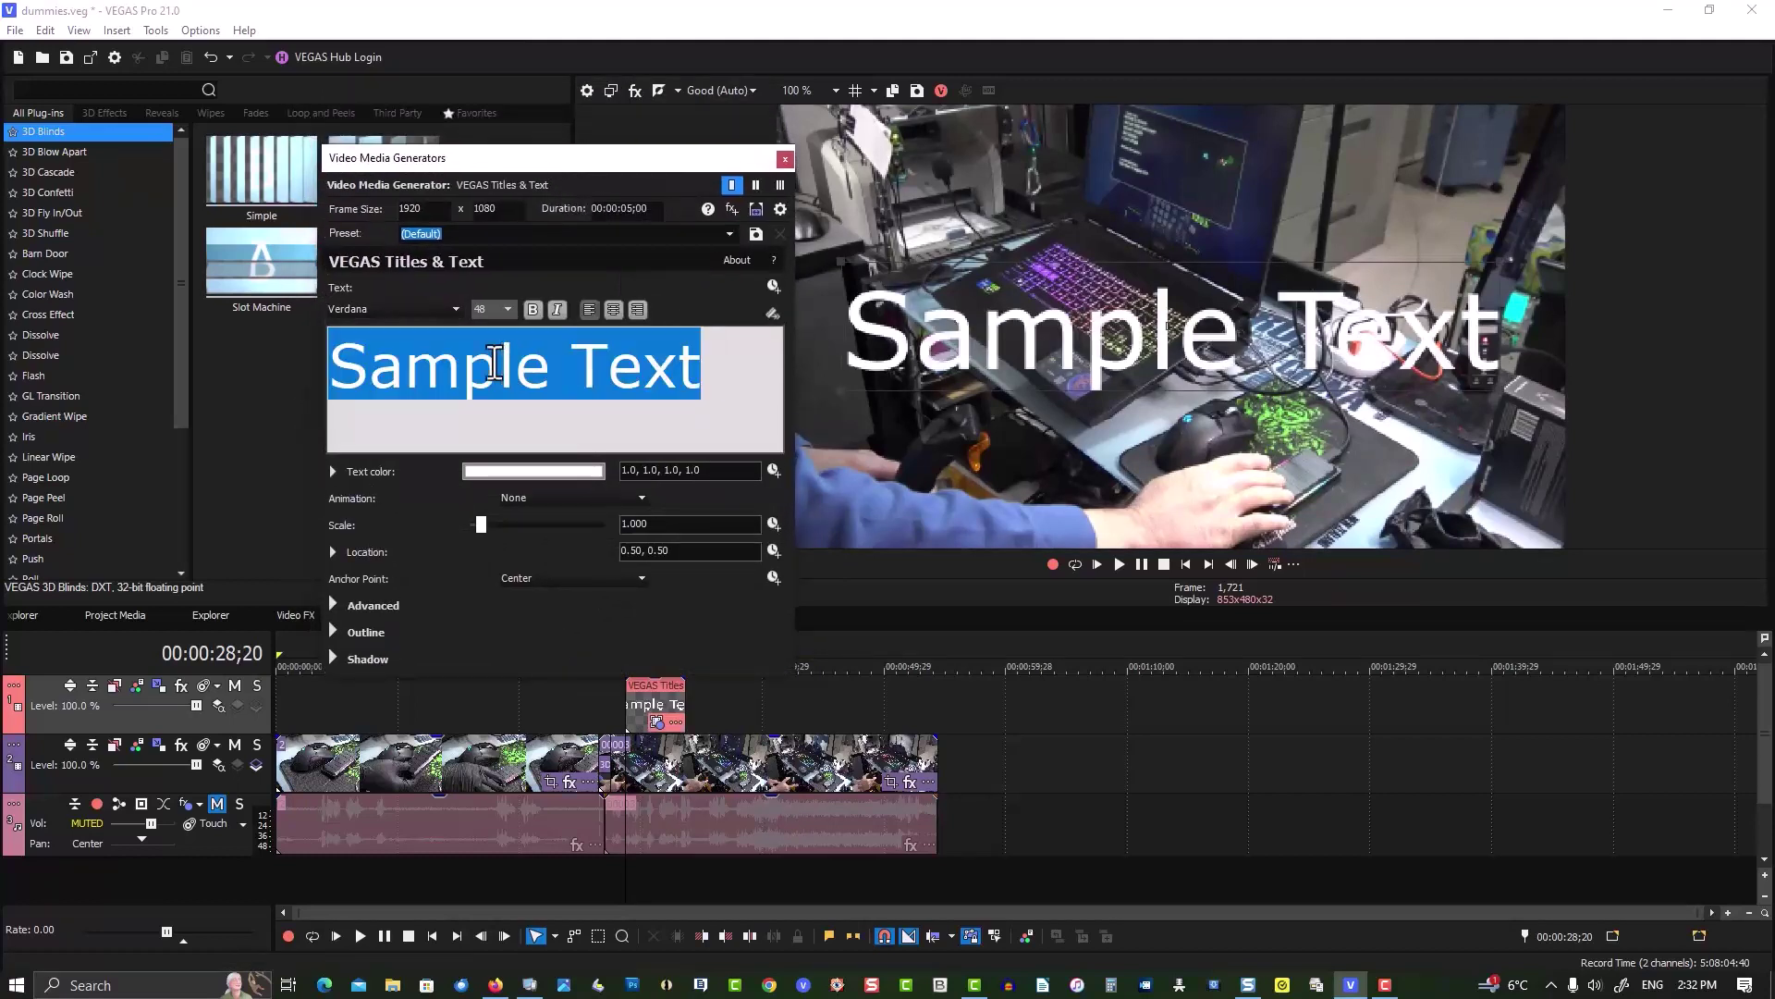
text(TEST)
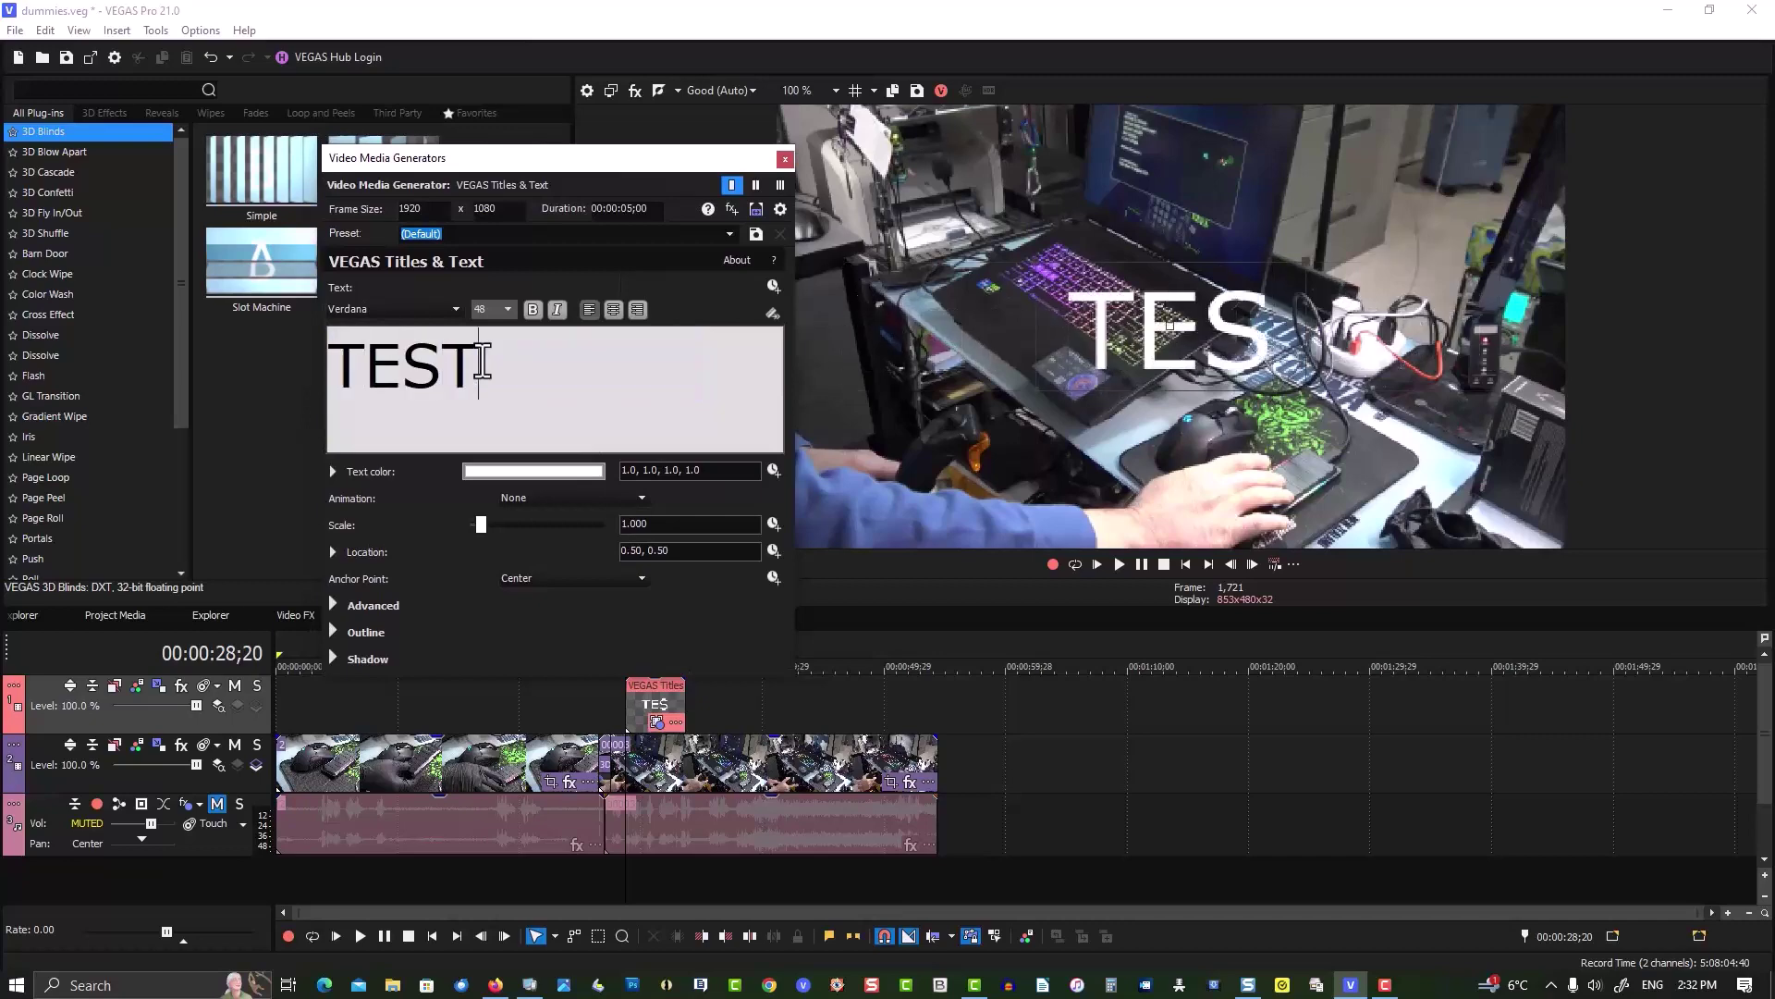
key(ctrl+a)
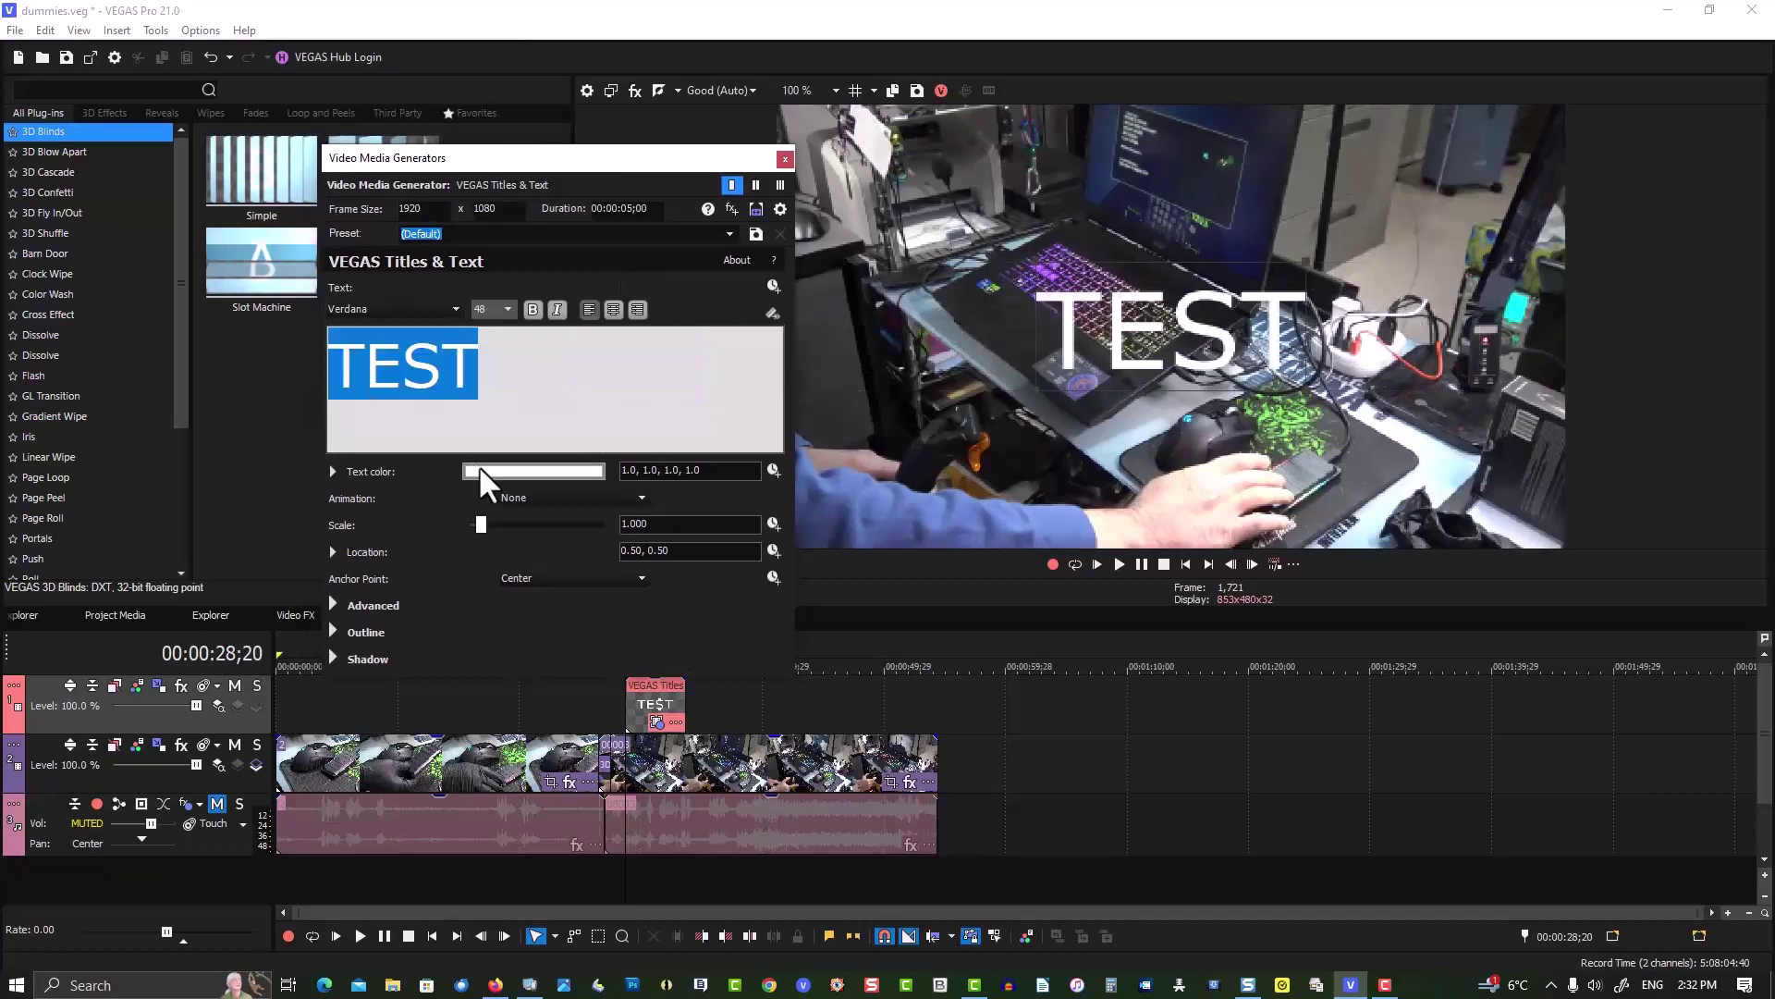
click(497, 525)
mouse_move(496, 526)
mouse_down()
mouse_move(515, 526)
mouse_move(486, 527)
mouse_up()
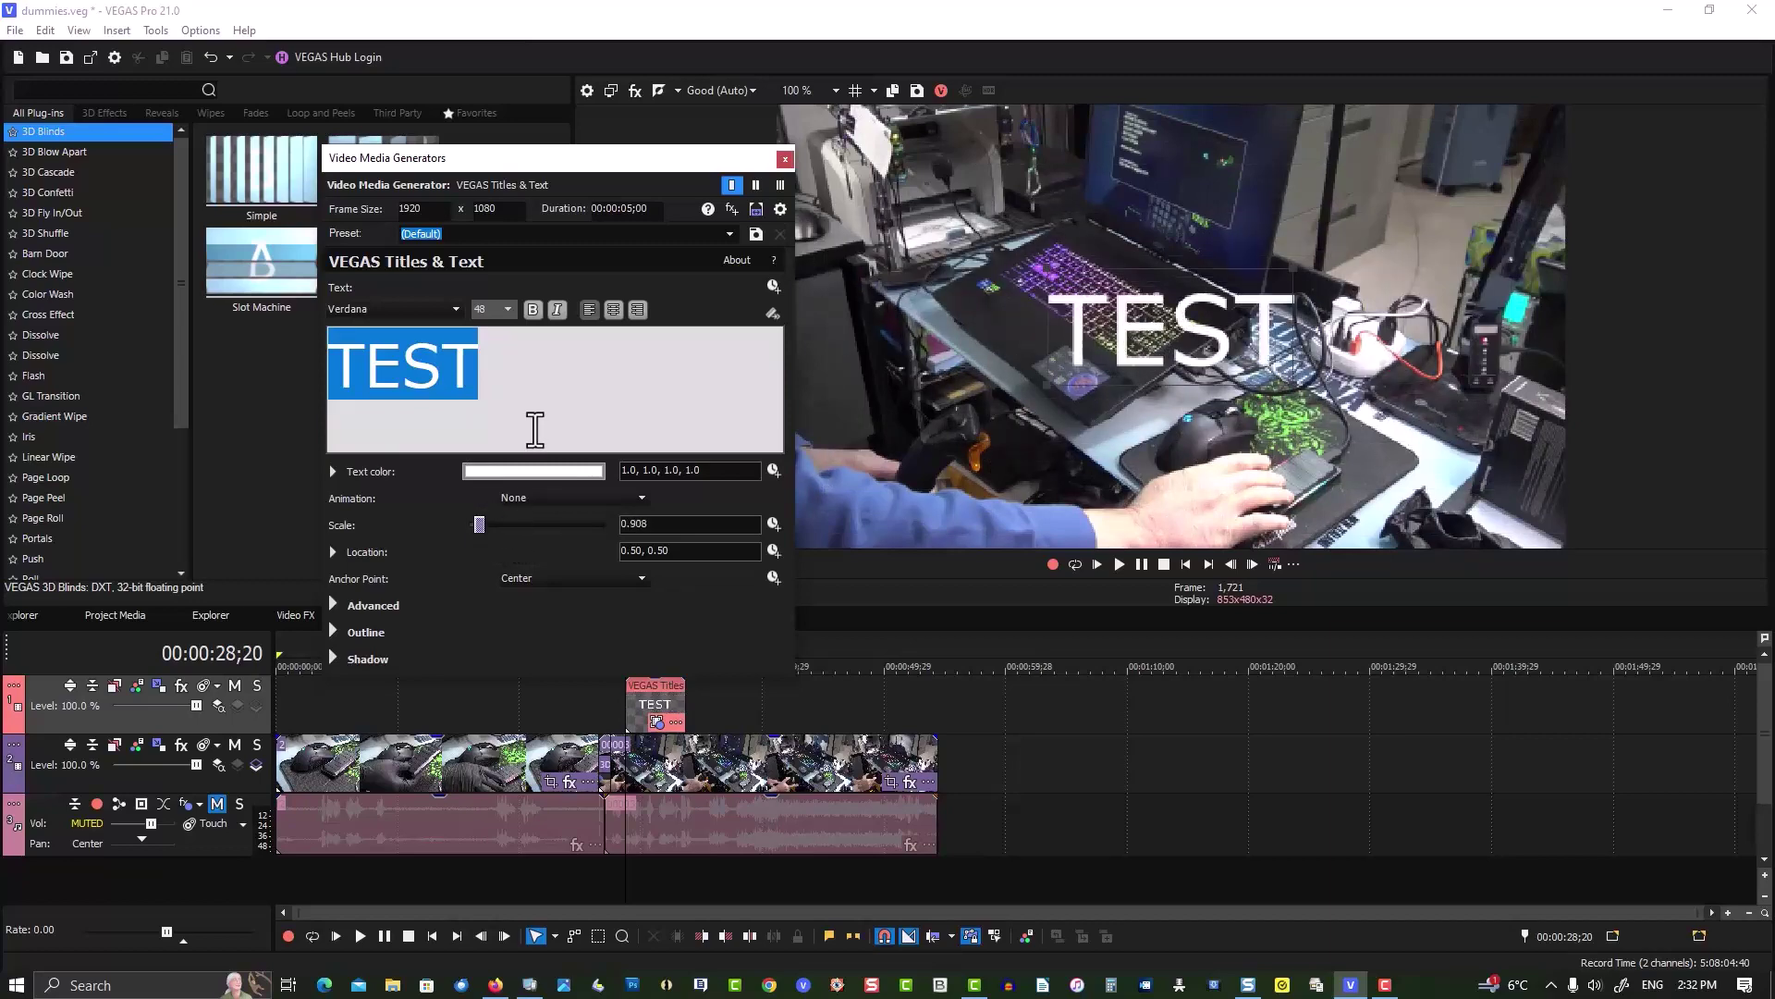
Colour the TEST title magenta (1.0, 0.1, 0.64, 1.0), move it to the lower middle of the frame at about 0.49, 0.24, and close its settings.
click(507, 473)
click(393, 580)
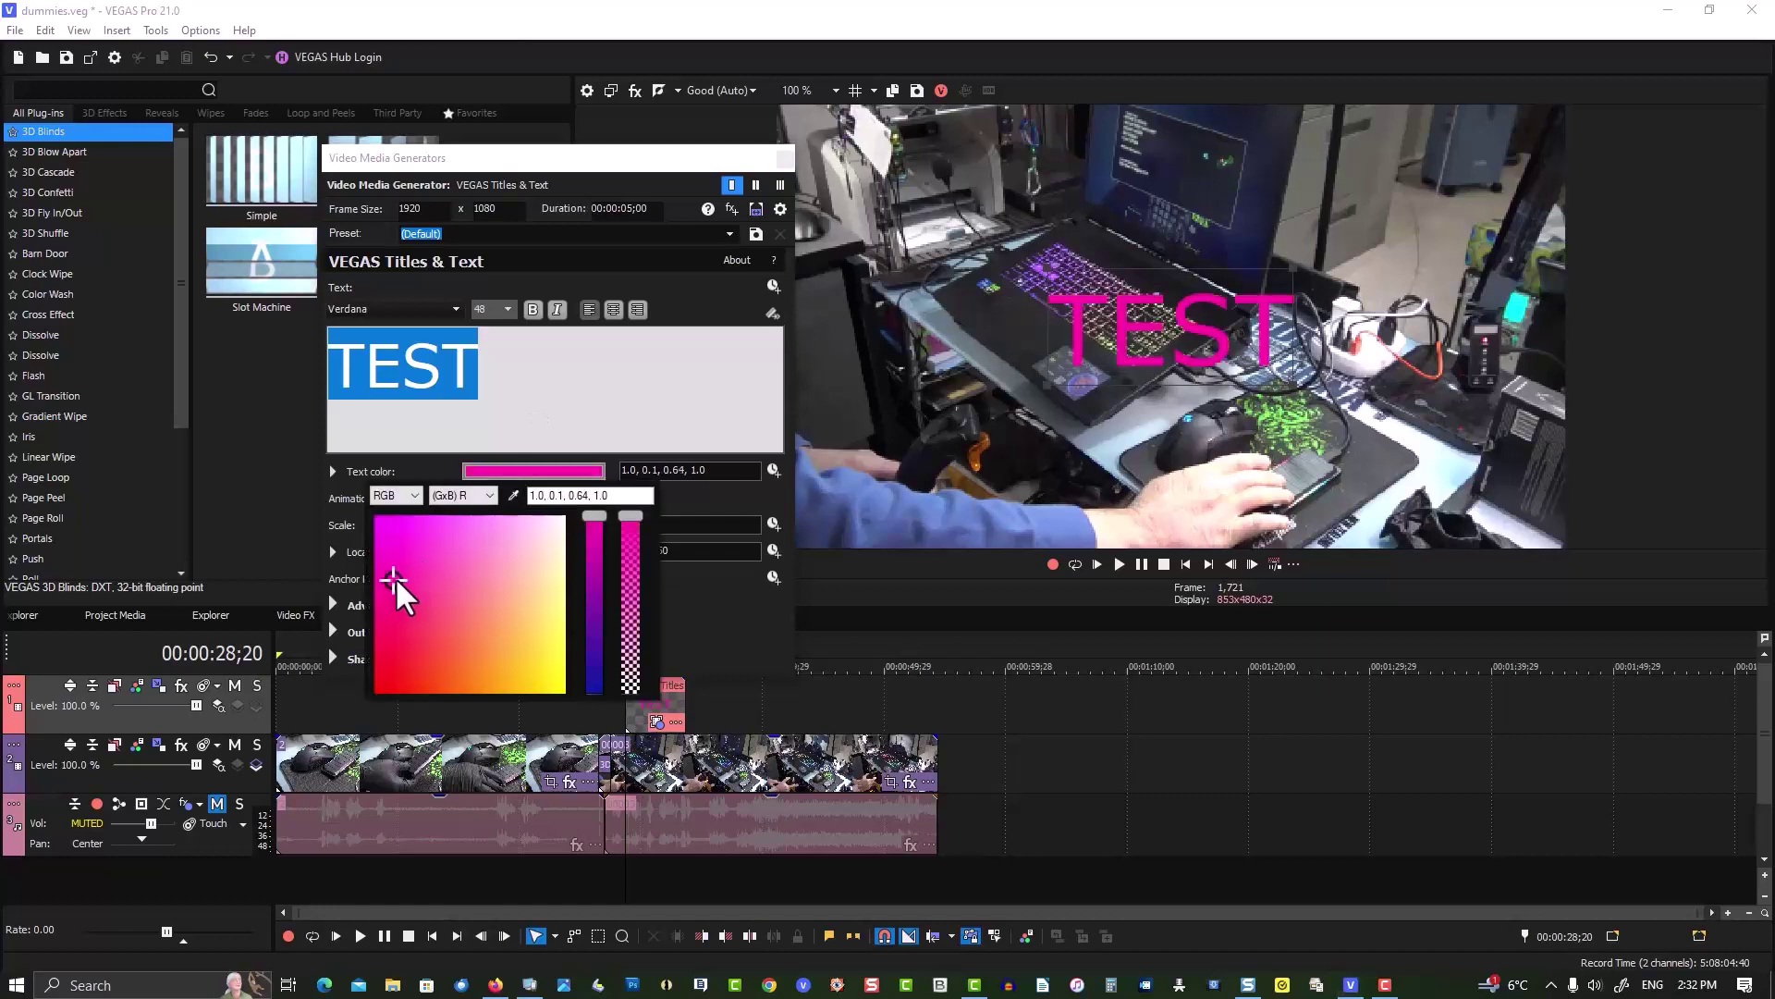
click(786, 171)
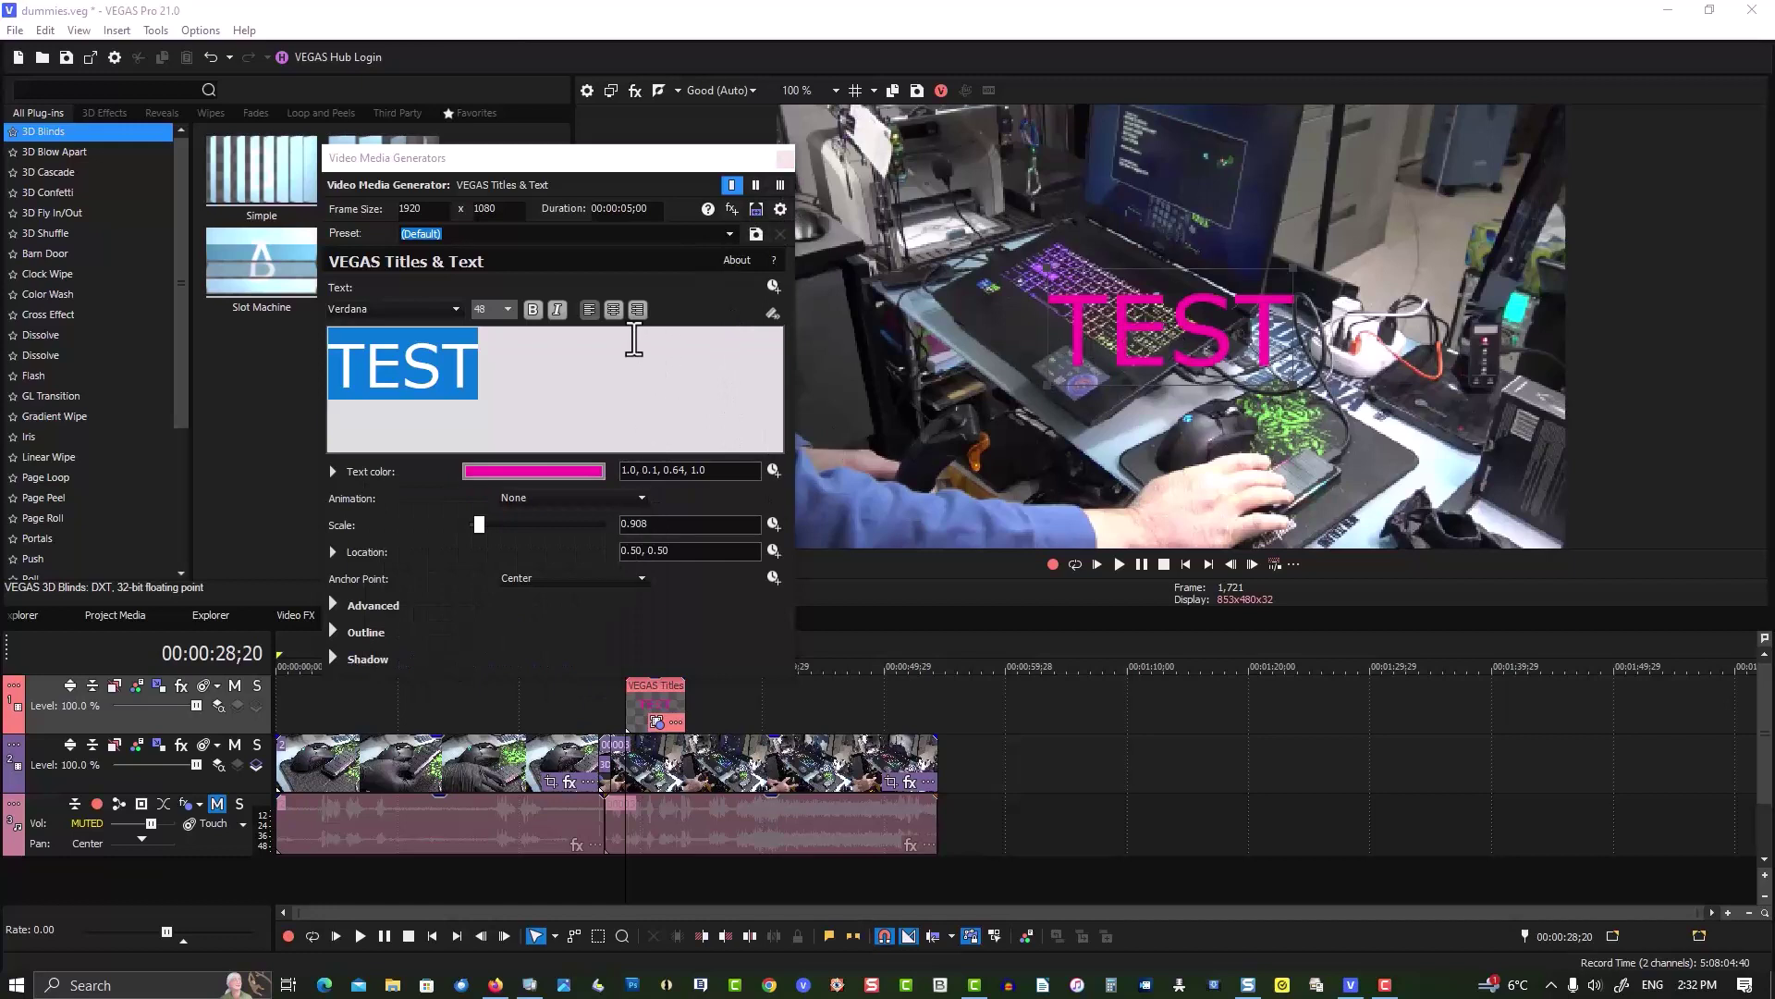
drag(1143, 350, 1165, 458)
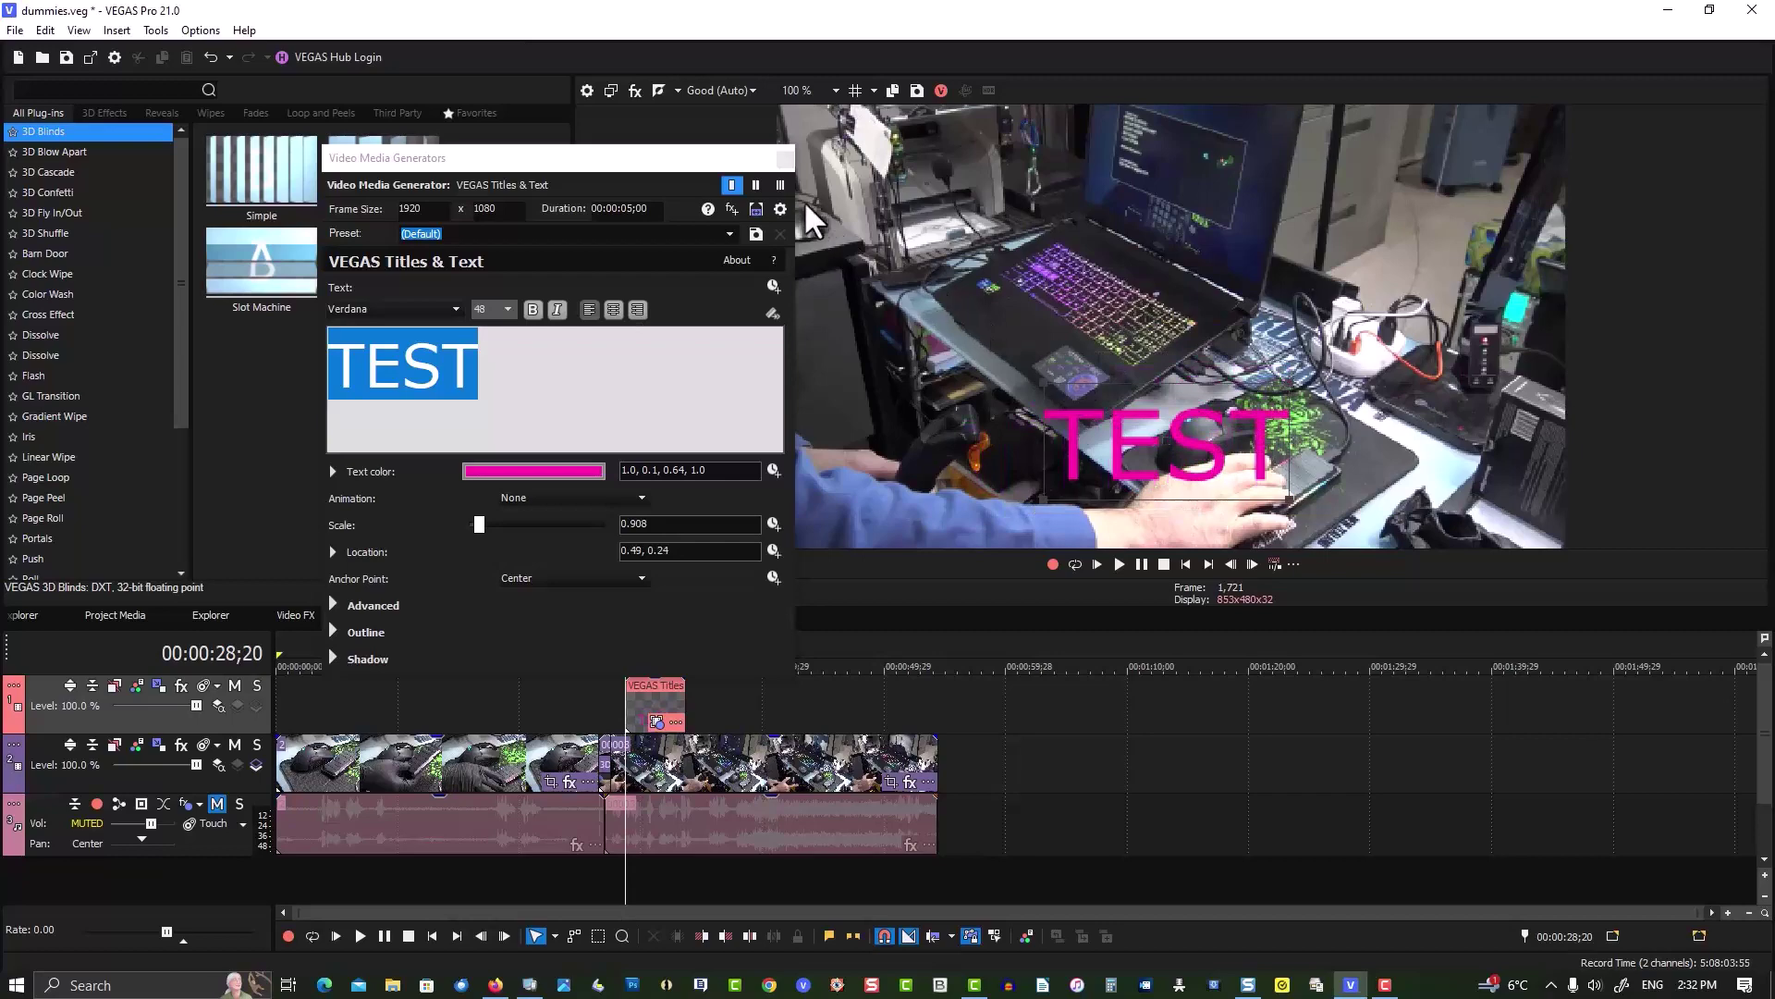
click(785, 159)
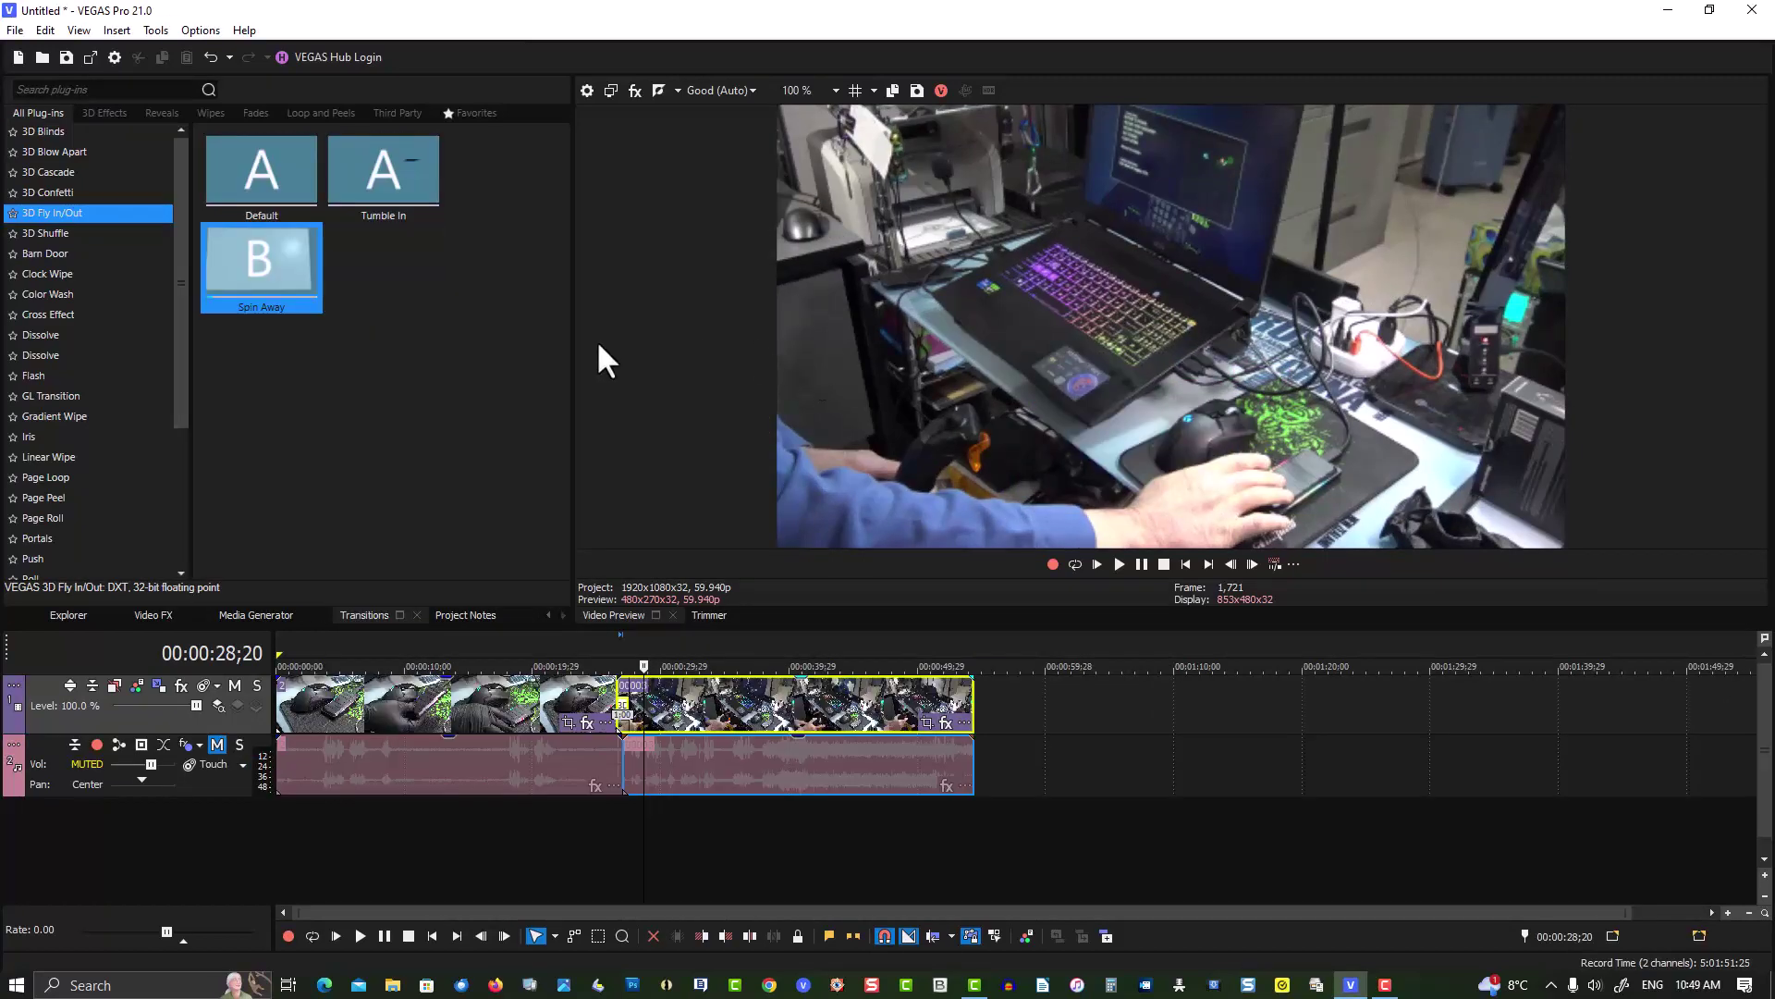
Open the Render As settings and look through the MAGIX AVC/AAC MP4 templates around the Internet HD 1080p entries.
click(15, 29)
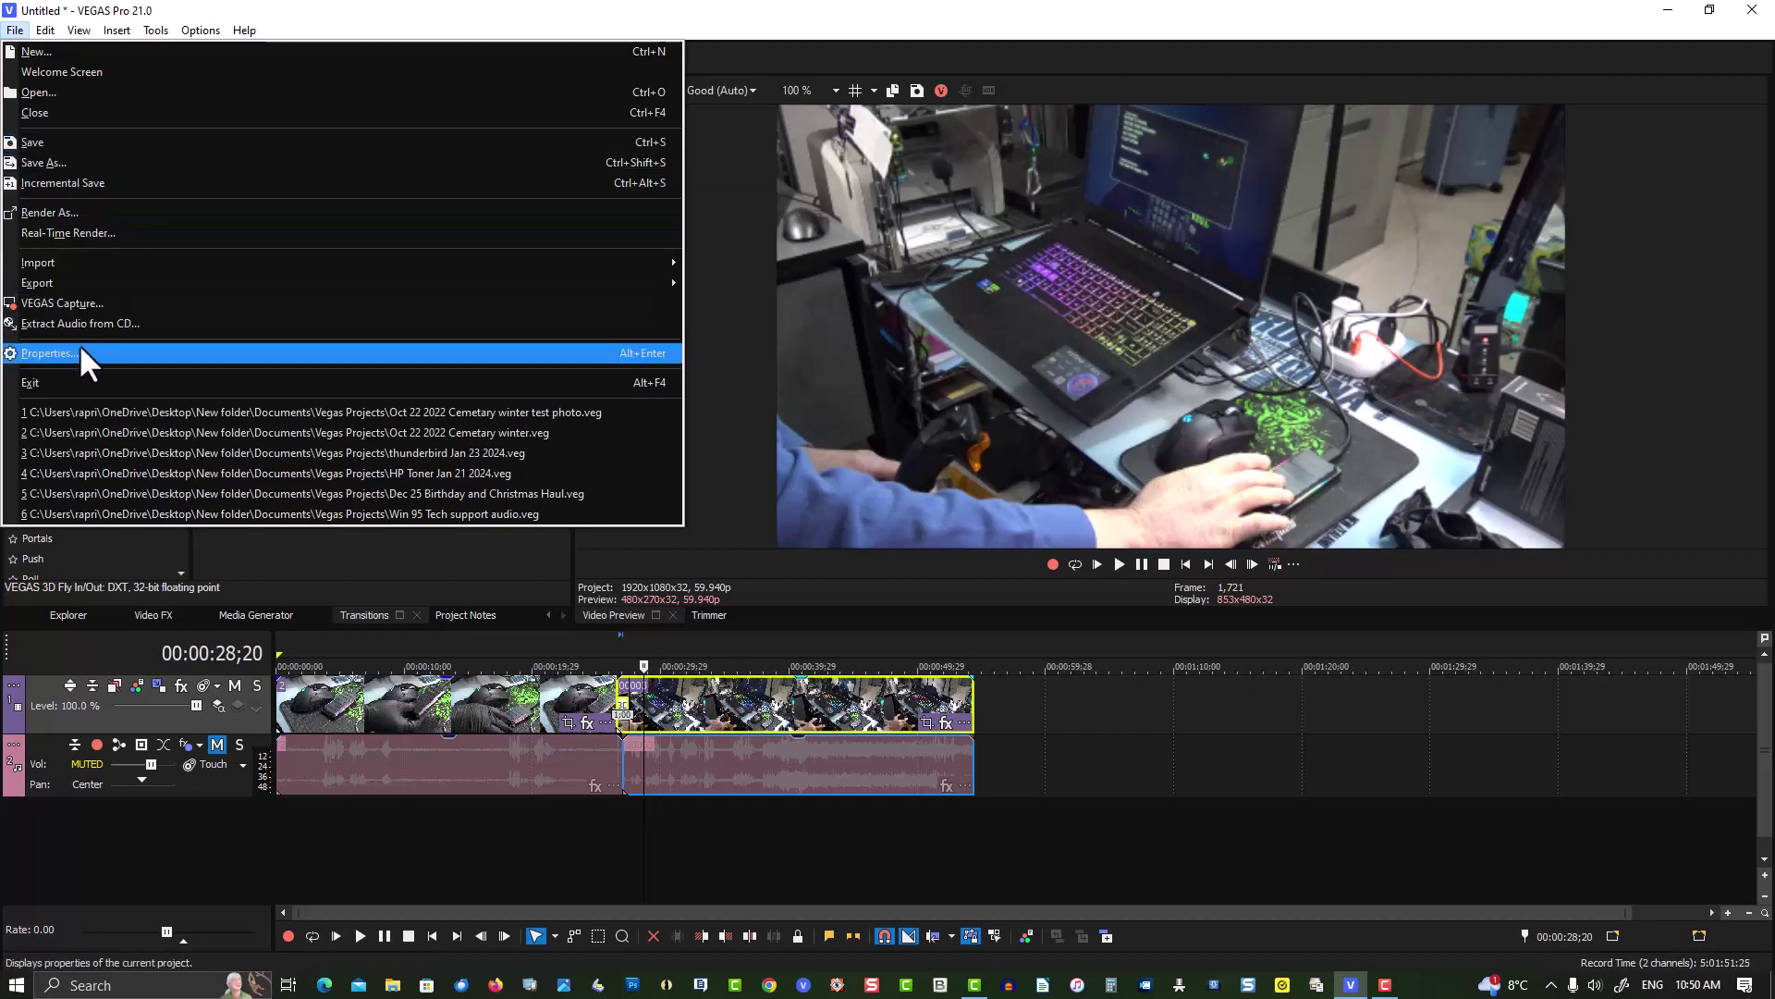
click(84, 212)
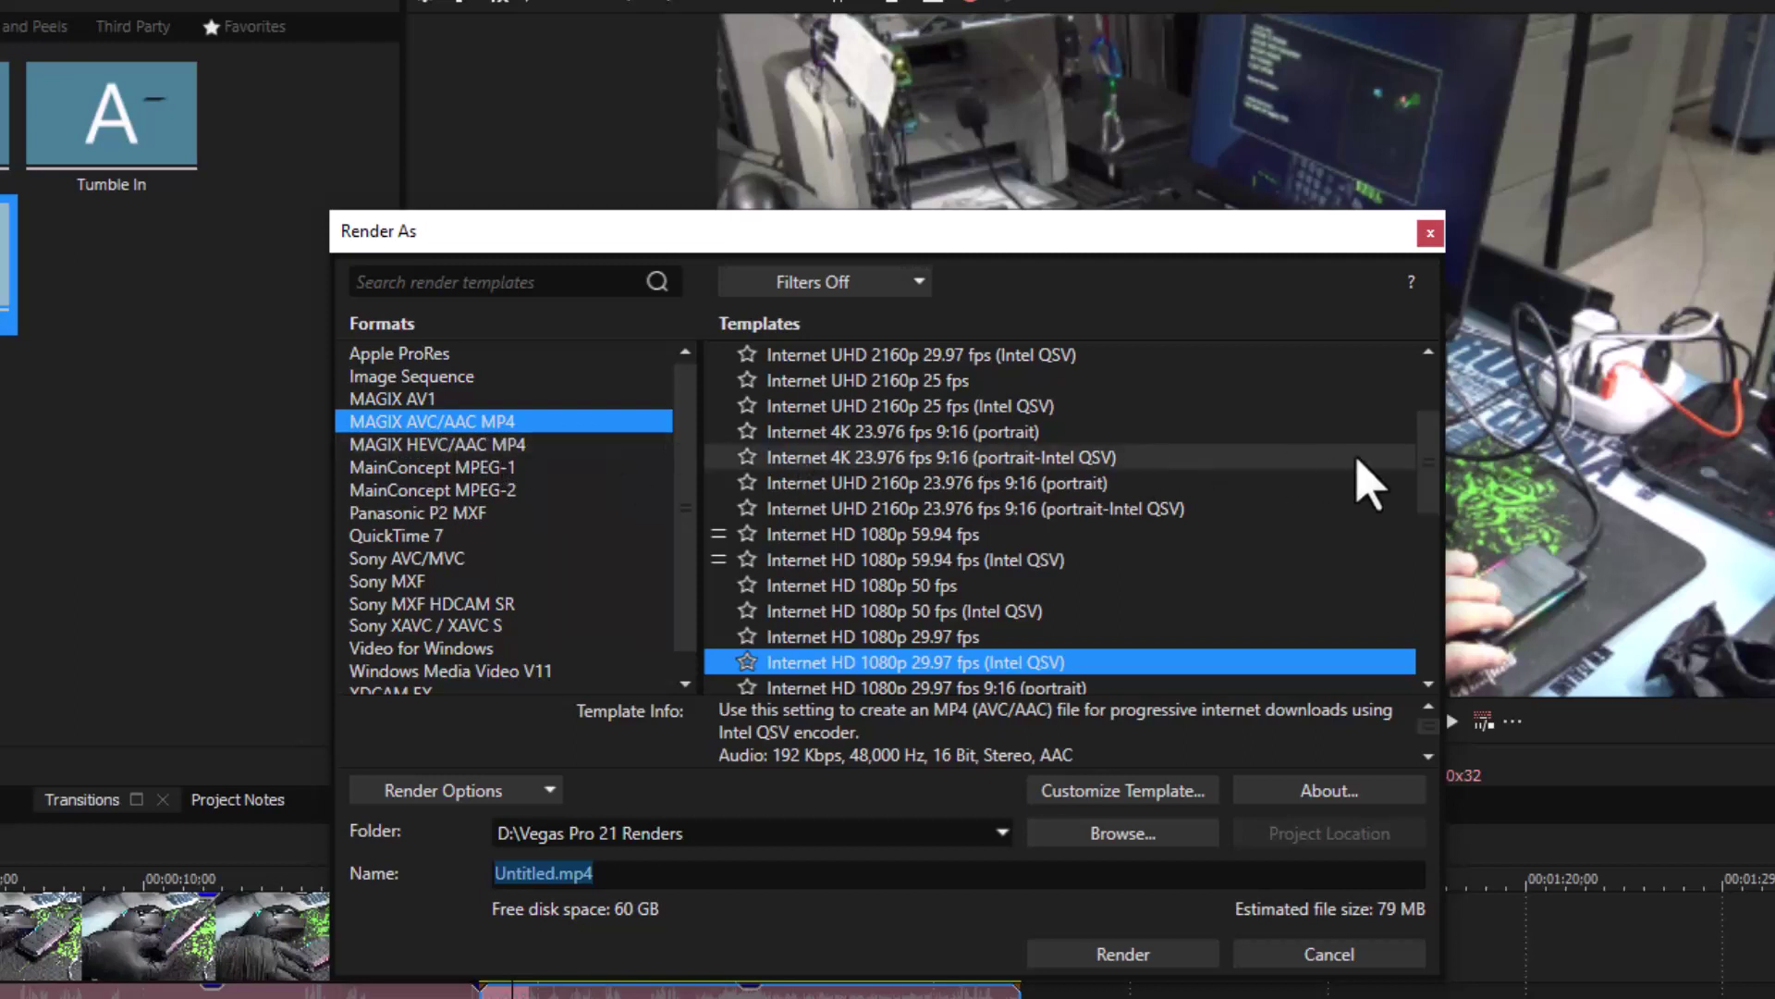
mouse_move(1436, 478)
mouse_down()
mouse_move(1427, 532)
mouse_move(1414, 475)
mouse_up()
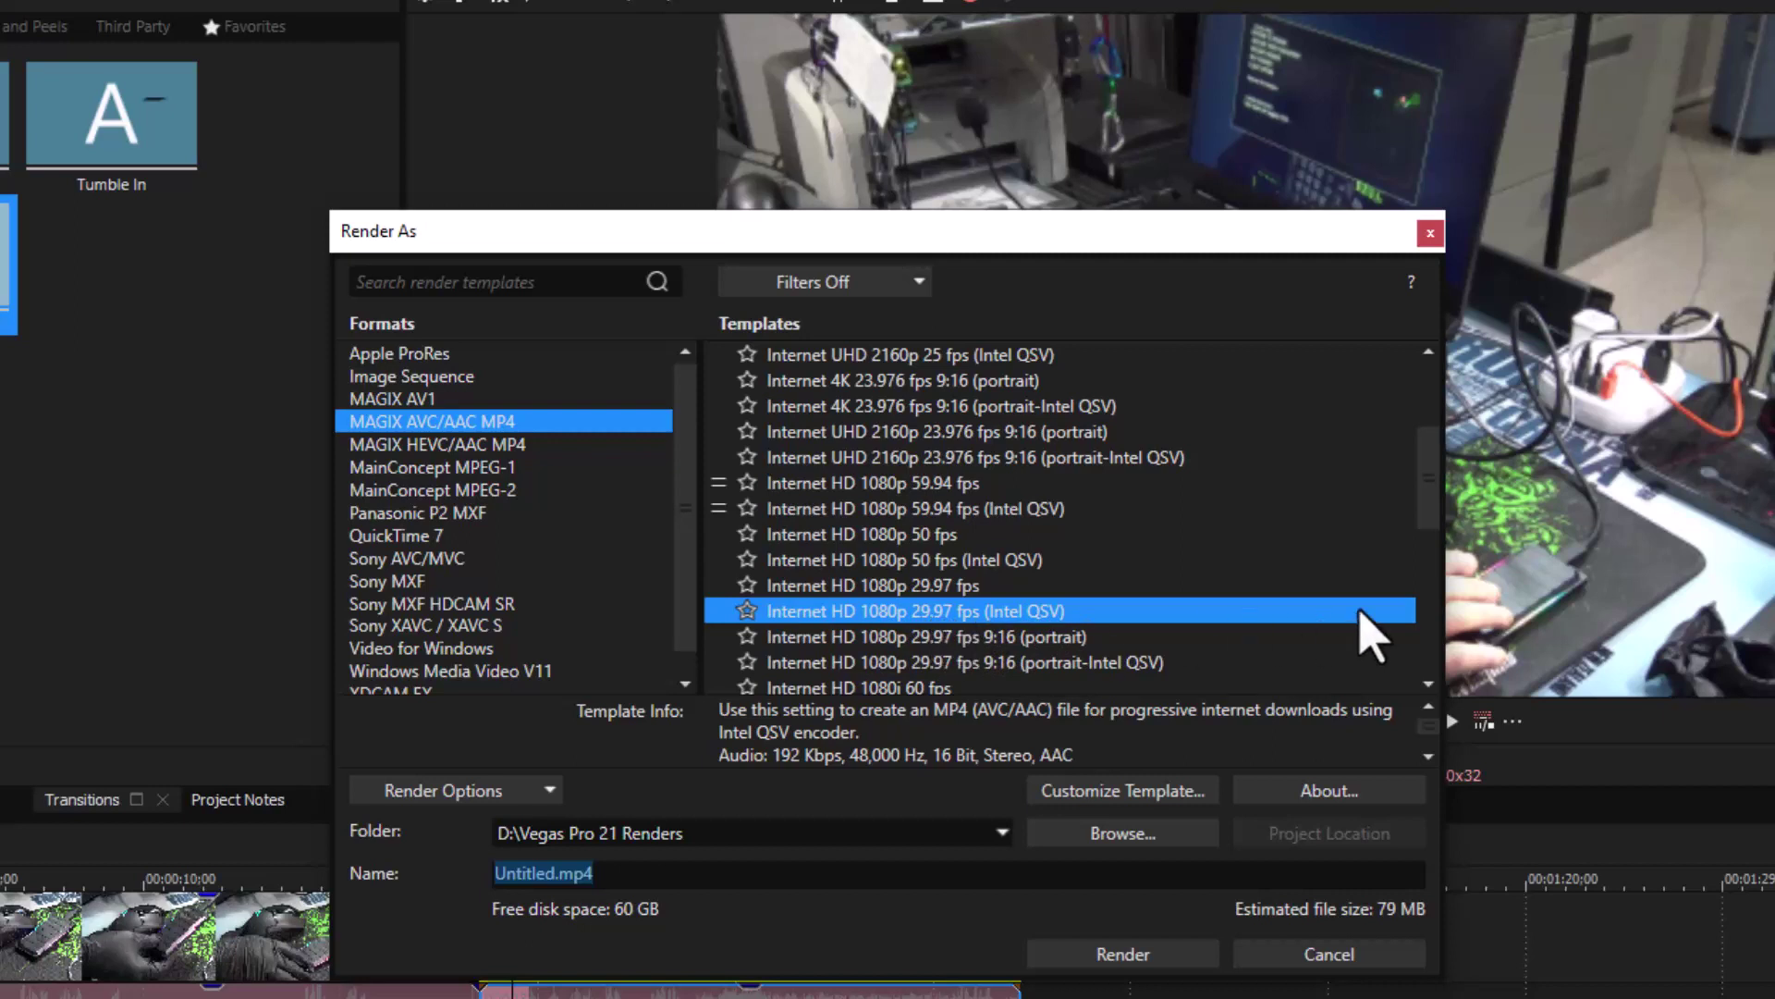
drag(1424, 504, 1424, 454)
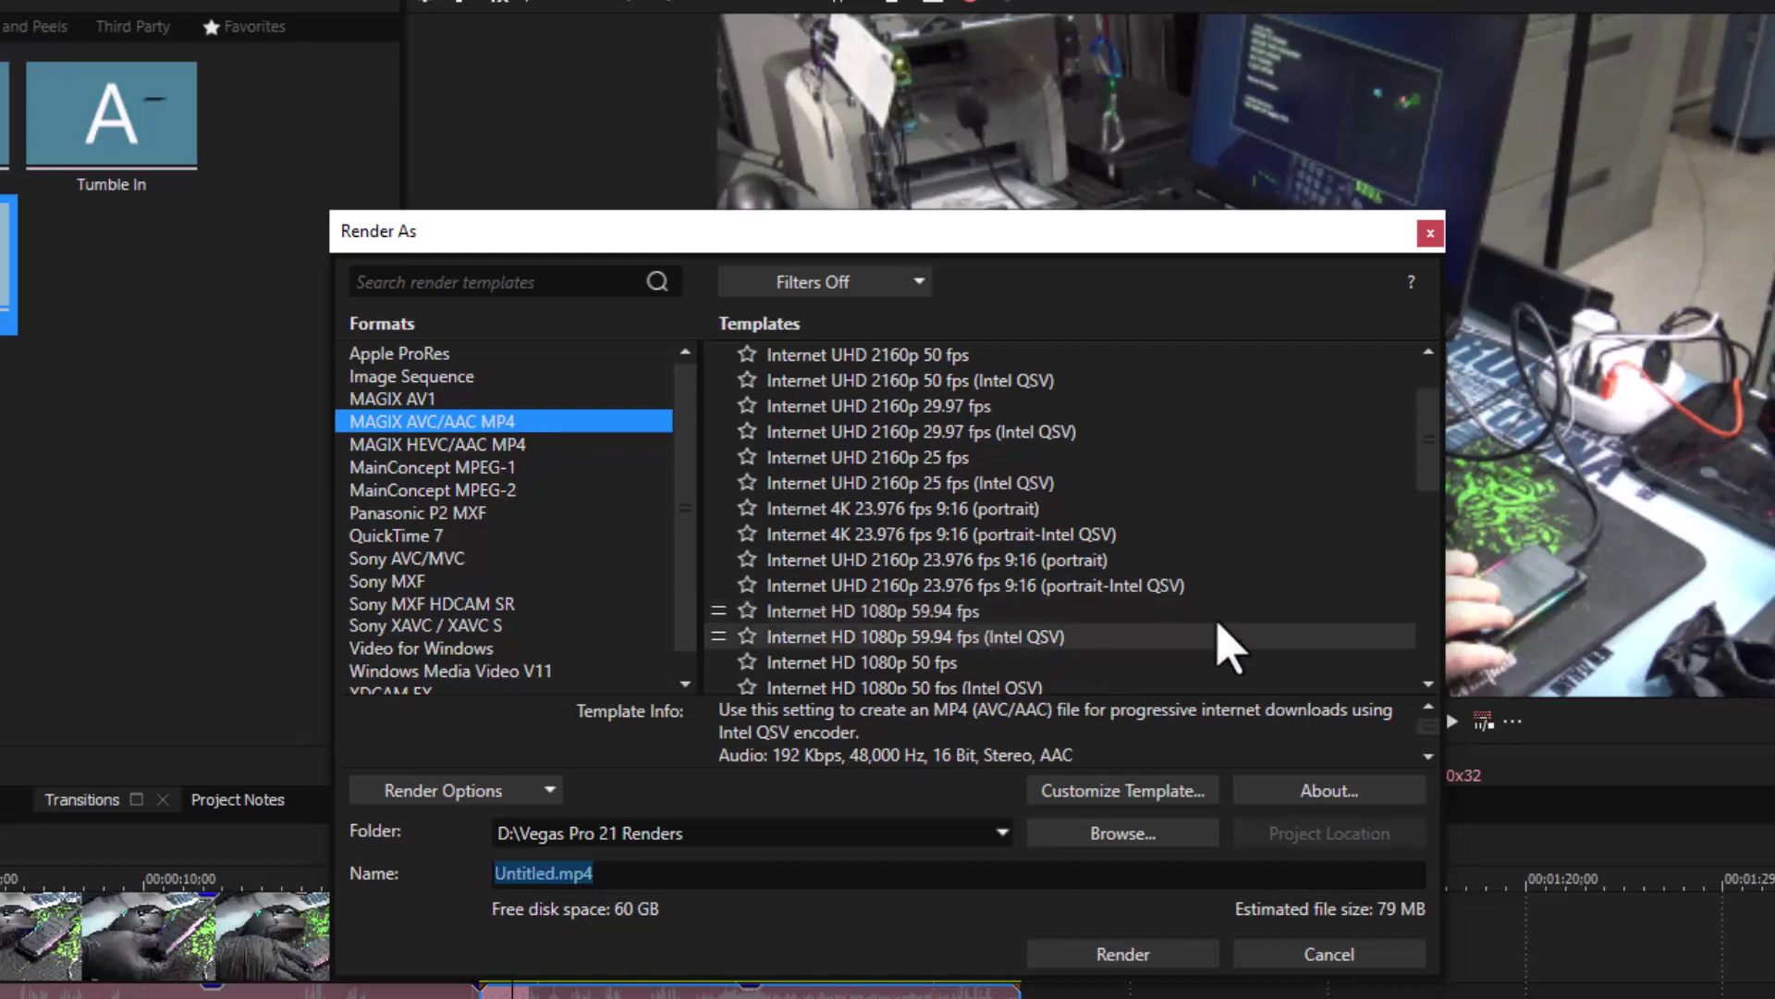
drag(1427, 461, 1428, 507)
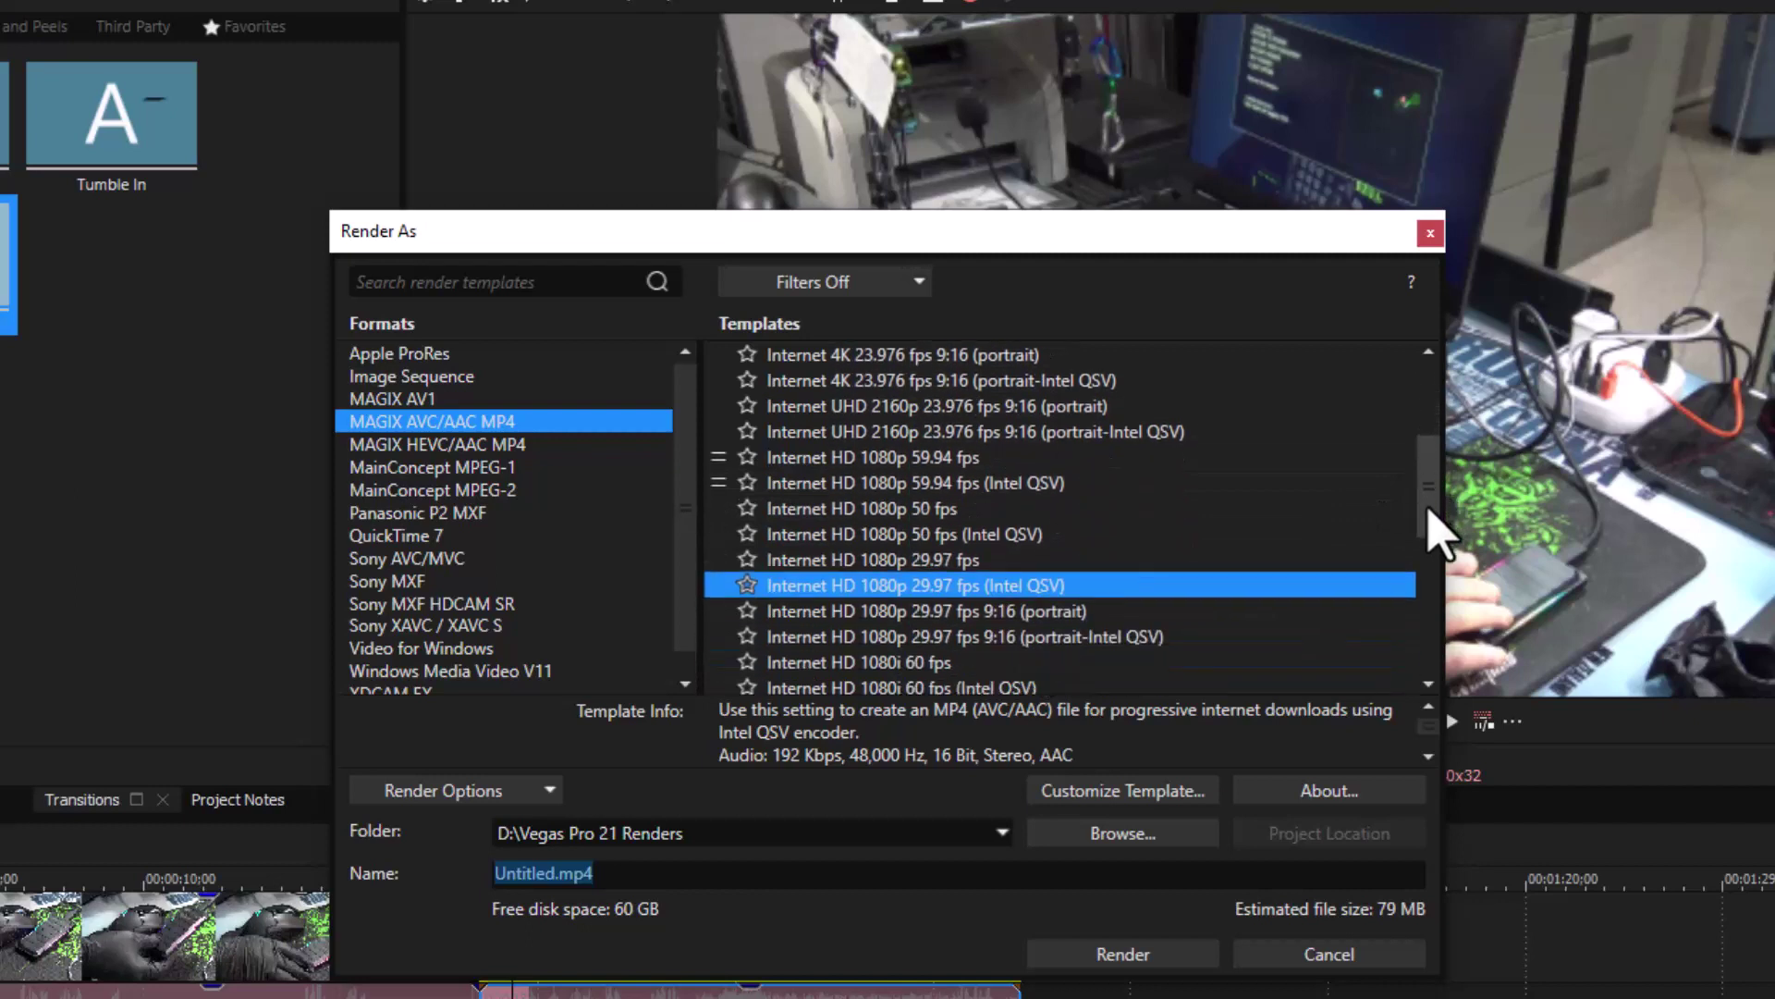